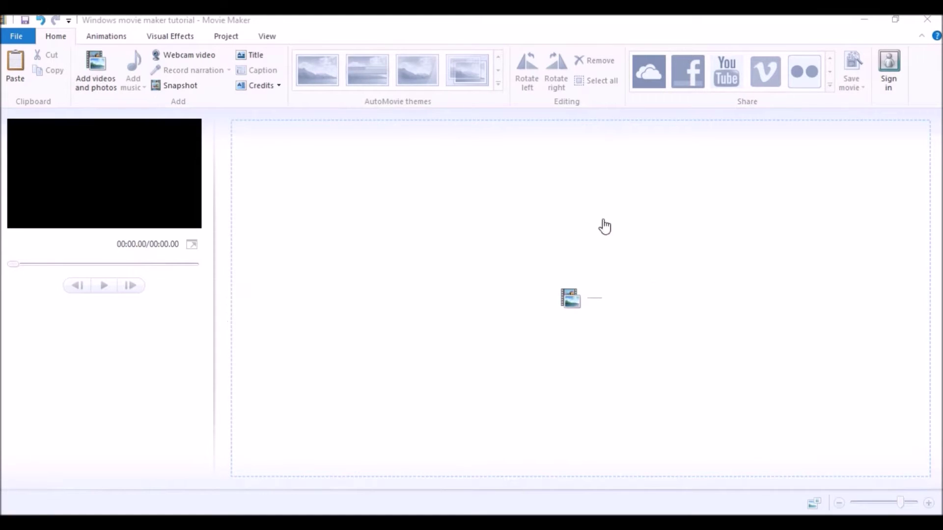
# Step: Open the Add Videos and Photos file browser from the empty storyboard
pyautogui.click(569, 305)
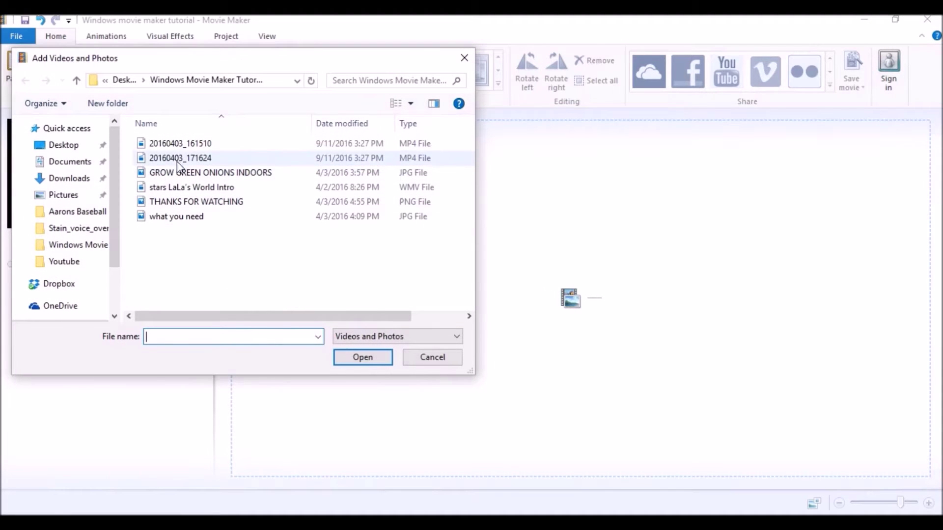
# Step: Add the 20160403_161510 and 20160403_171624 videos and the WMV intro clip to the project
pyautogui.click(178, 145)
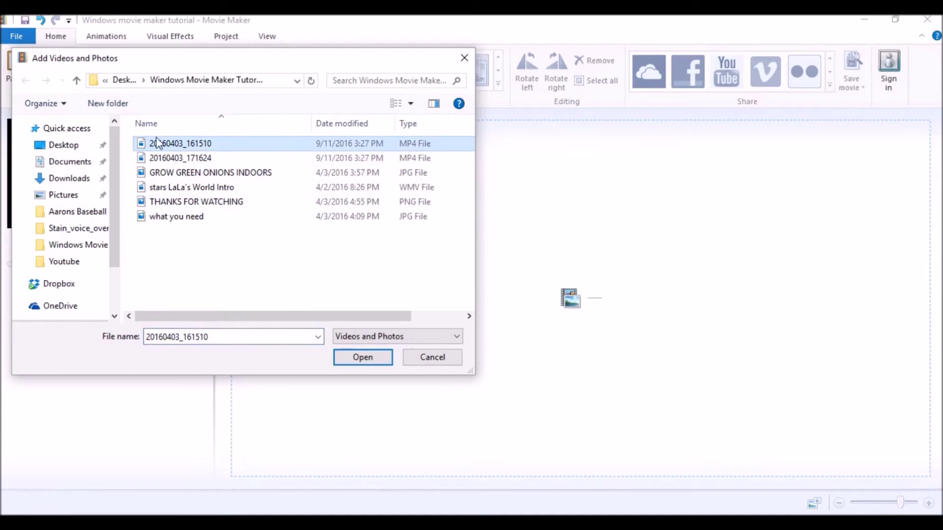
pyautogui.keyDown('ctrl'); pyautogui.click(144, 160); pyautogui.keyUp('ctrl')
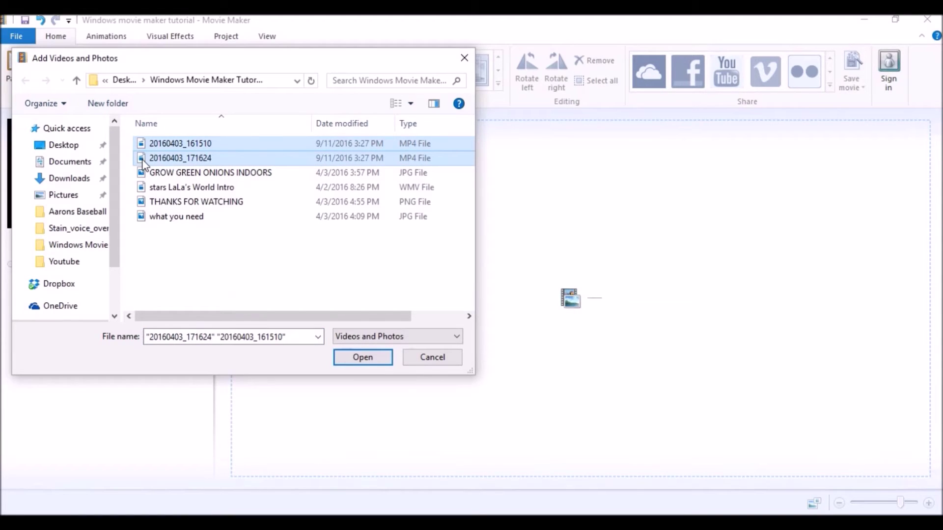
pyautogui.keyDown('ctrl'); pyautogui.click(144, 191); pyautogui.keyUp('ctrl')
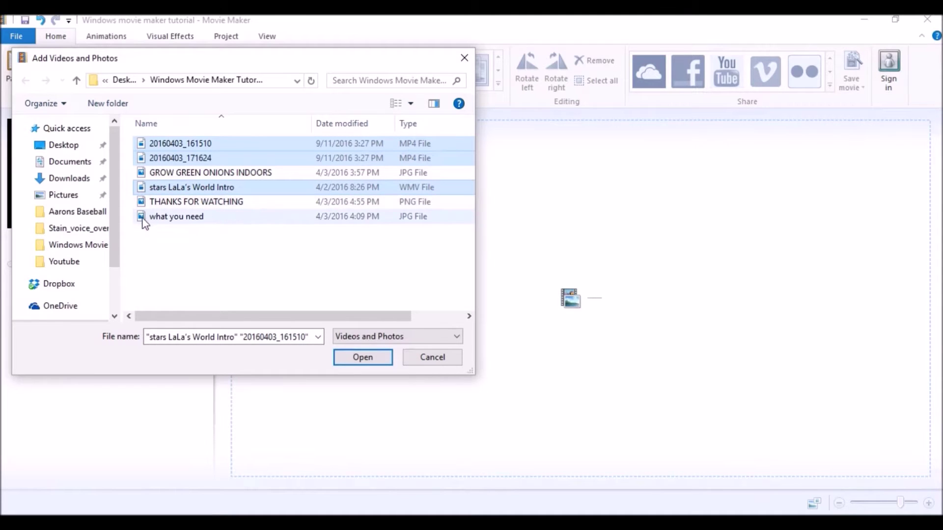
pyautogui.click(382, 358)
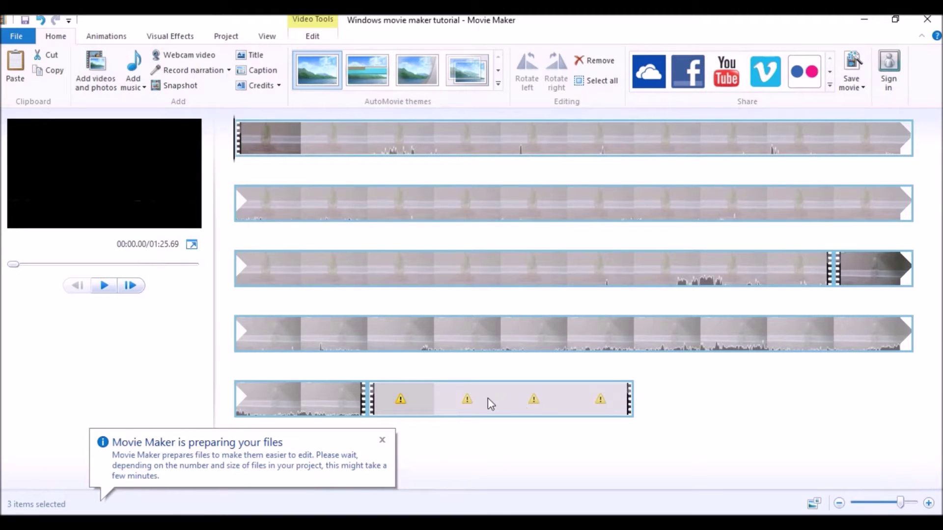
# Step: Remove the broken WMV intro clip whose file is missing
pyautogui.click(458, 399)
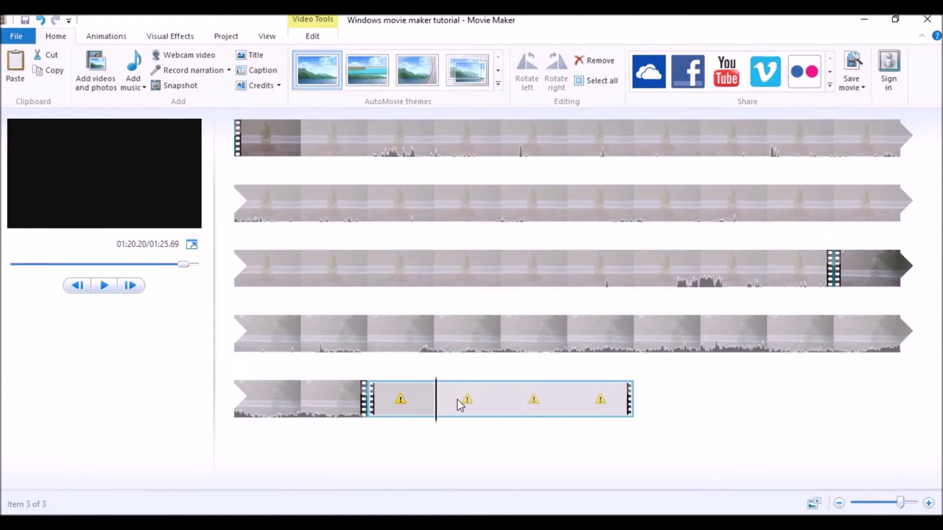
pyautogui.click(367, 393)
pyautogui.rightClick(382, 389)
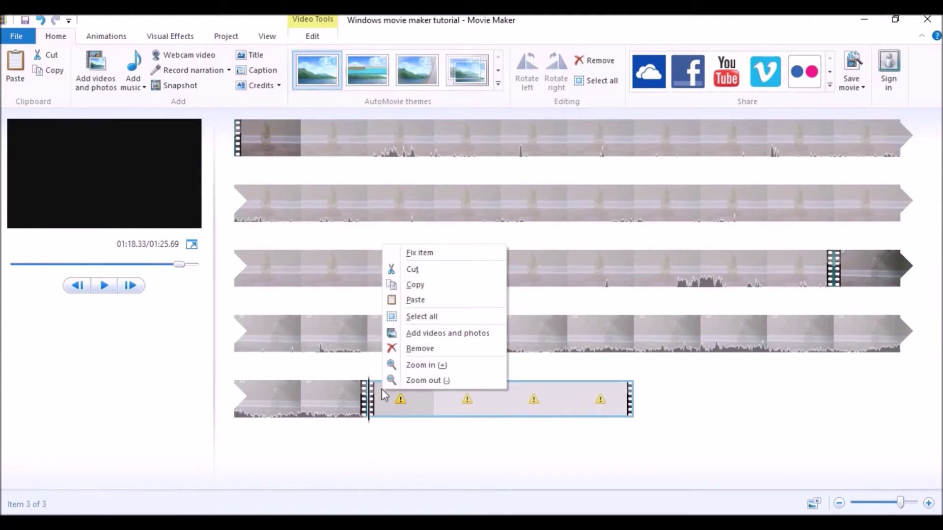
pyautogui.click(418, 348)
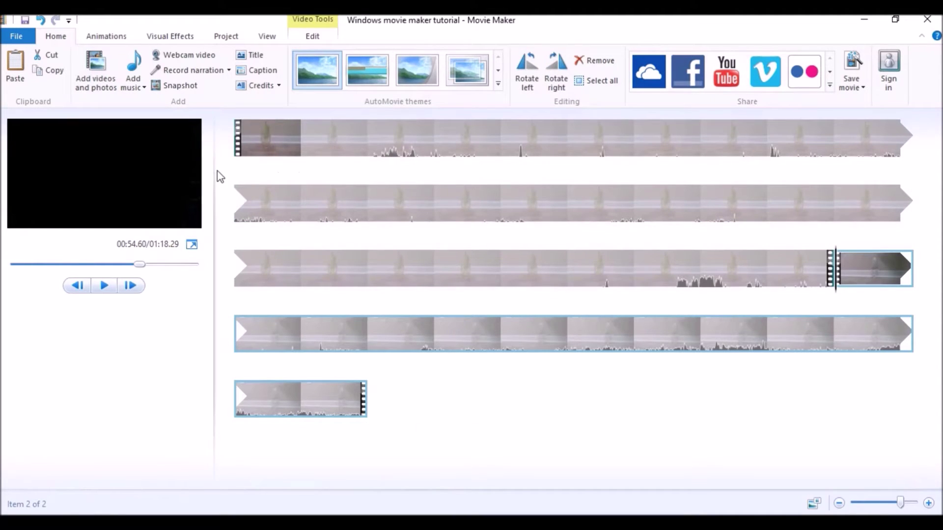
# Step: Add the GROW GREEN ONIONS INDOORS, THANKS FOR WATCHING and what you need images
pyautogui.click(136, 97)
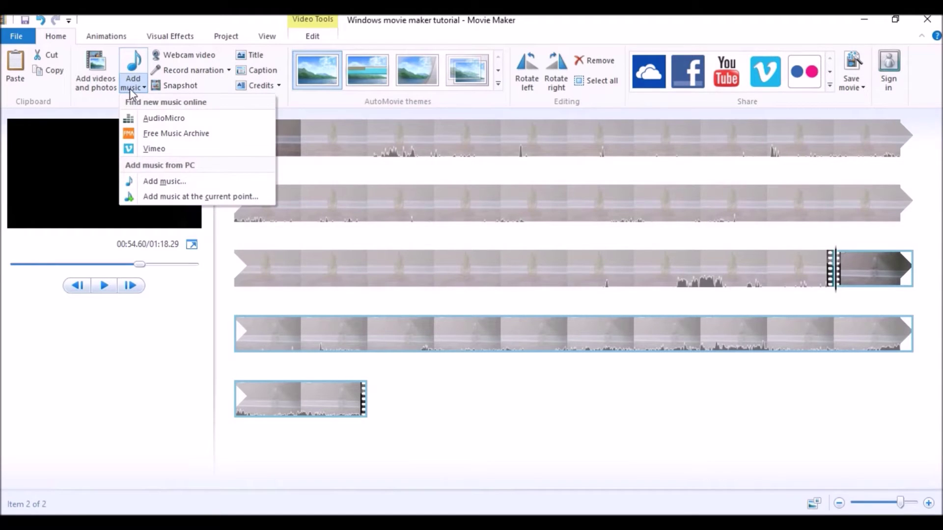
pyautogui.click(103, 91)
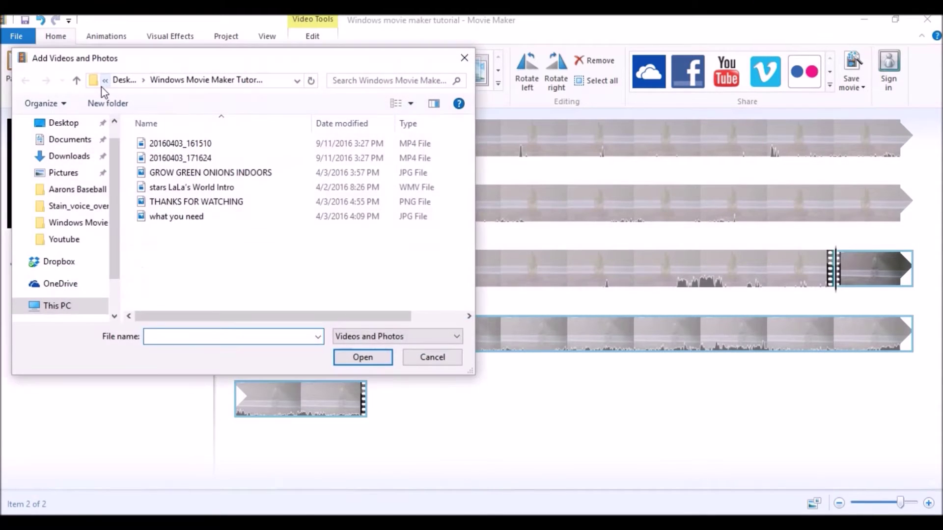
pyautogui.click(156, 176)
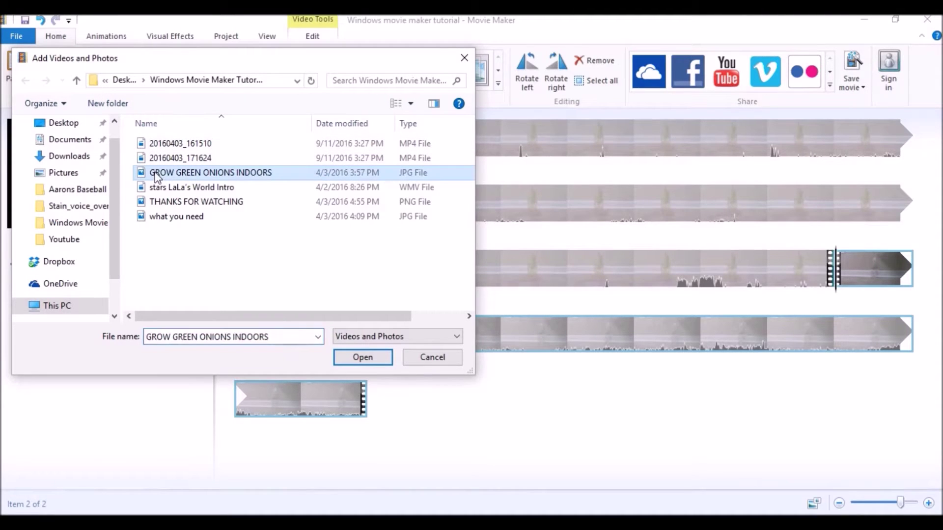
pyautogui.keyDown('ctrl'); pyautogui.click(157, 205); pyautogui.keyUp('ctrl')
pyautogui.keyDown('ctrl'); pyautogui.click(158, 218); pyautogui.keyUp('ctrl')
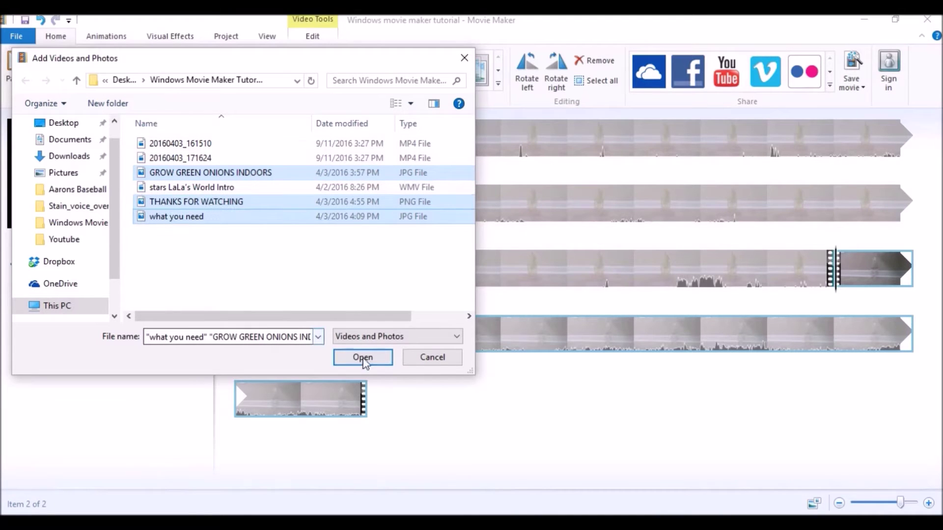
pyautogui.click(374, 365)
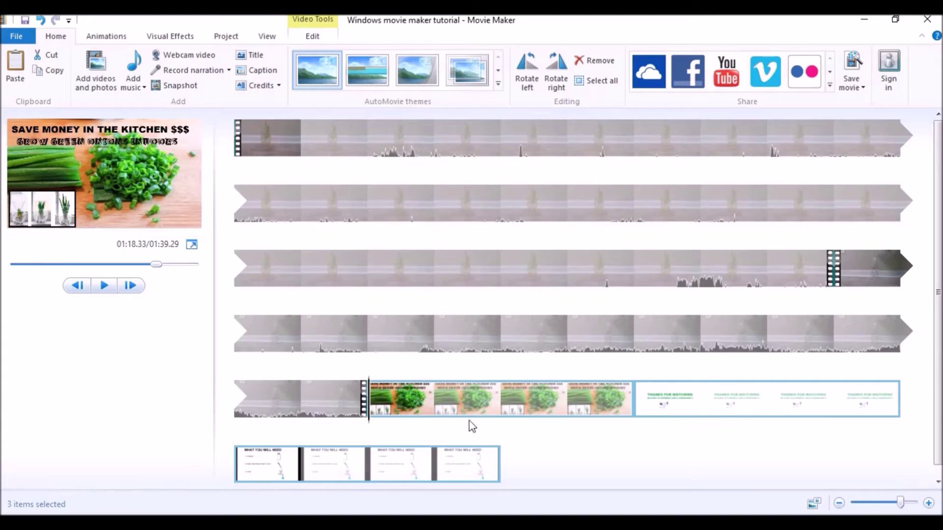
# Step: Move the three new images to the start of the storyboard
pyautogui.moveTo(405, 409); pyautogui.dragTo(247, 173)
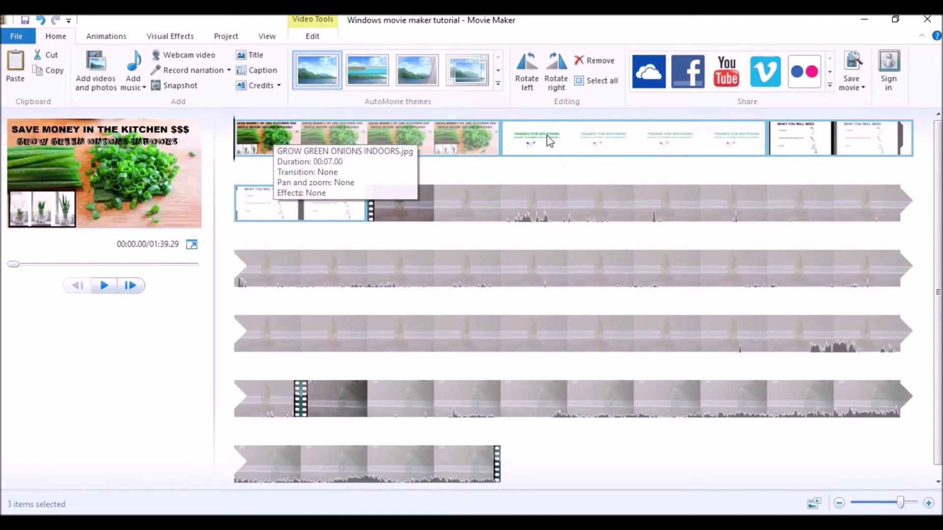
pyautogui.moveTo(549, 141); pyautogui.dragTo(544, 472)
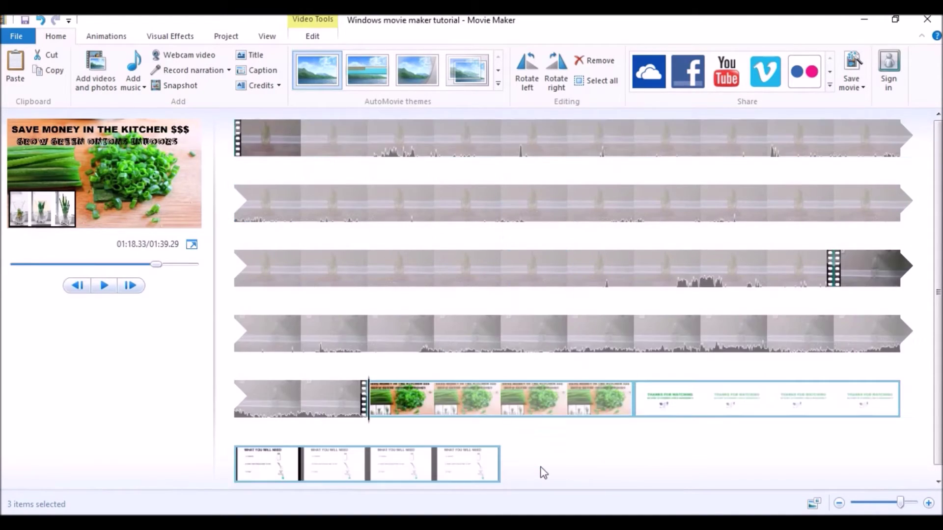
pyautogui.moveTo(461, 387); pyautogui.dragTo(248, 158)
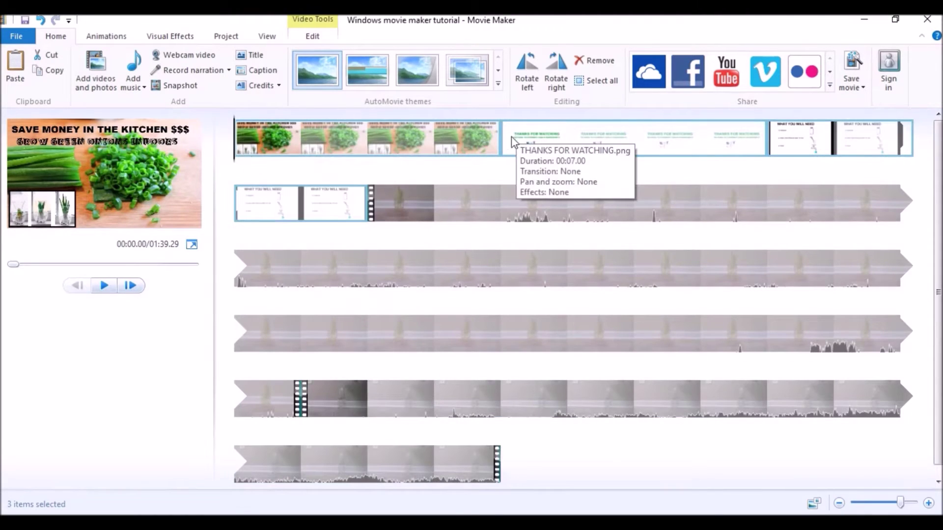
# Step: Move the THANKS FOR WATCHING slide to the end of the movie
pyautogui.click(507, 145)
pyautogui.moveTo(507, 145); pyautogui.dragTo(501, 464)
pyautogui.click(760, 185)
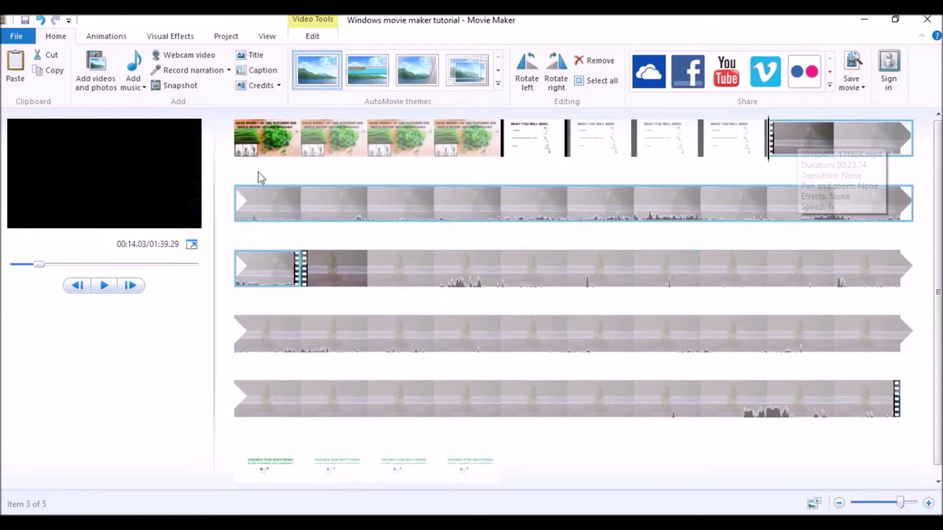
# Step: Preview the movie from the opening onion title image, then return to the first clip
pyautogui.click(240, 149)
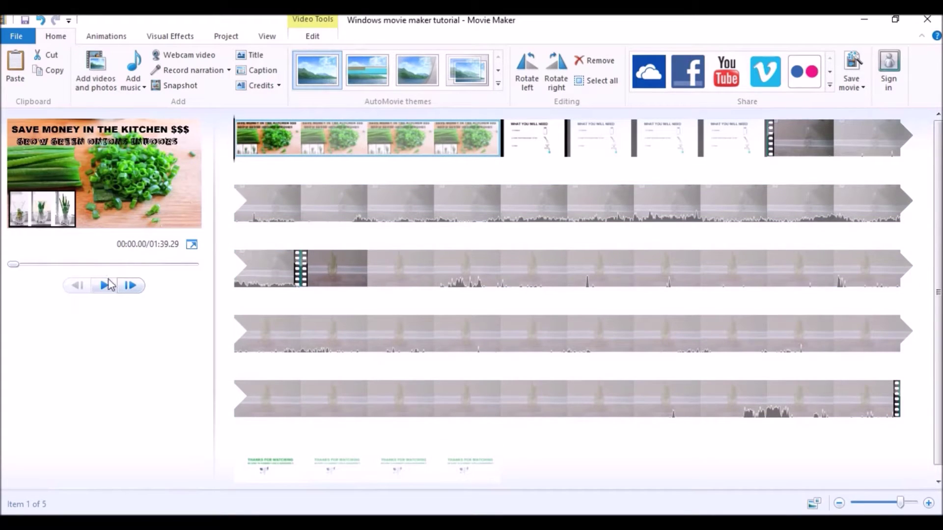
pyautogui.click(104, 286)
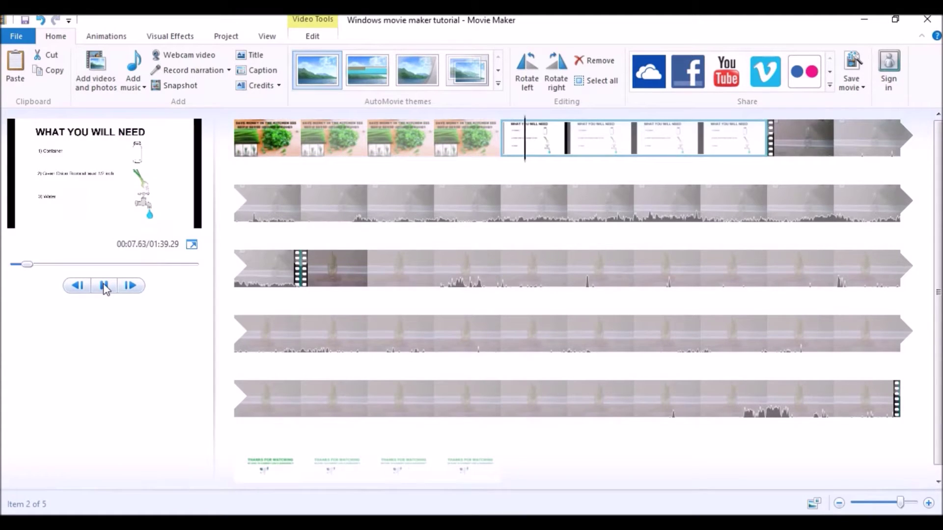
pyautogui.click(104, 287)
pyautogui.click(248, 138)
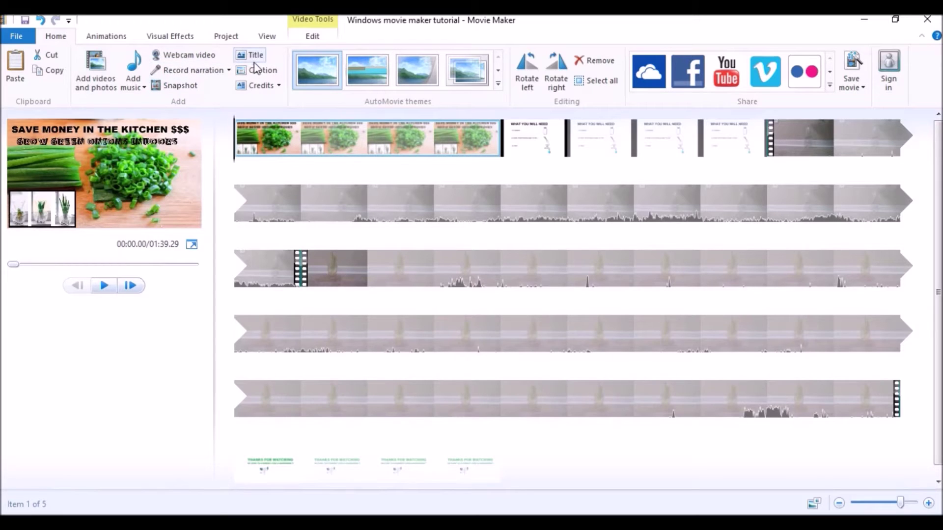
# Step: Try AutoMovie themes and browse the Pan and zoom effects gallery
pyautogui.click(316, 83)
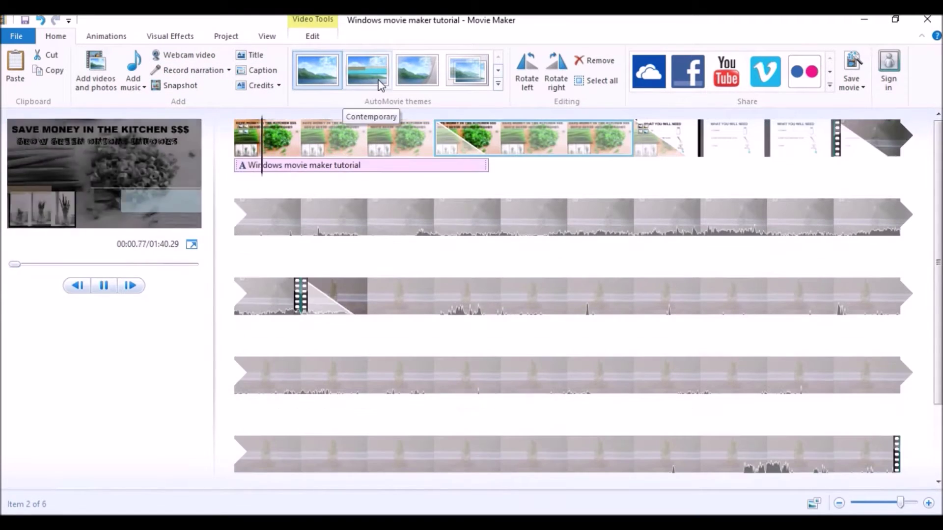
pyautogui.click(413, 70)
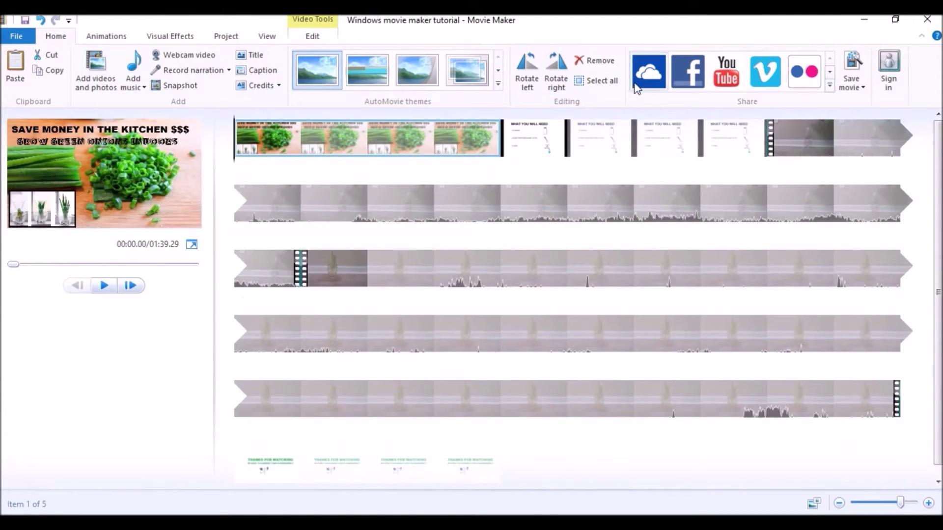
pyautogui.click(95, 39)
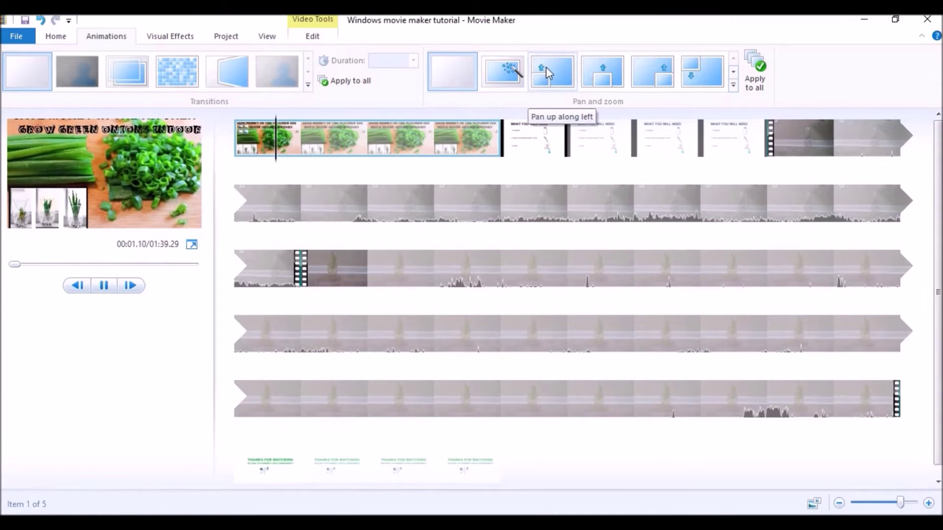
pyautogui.click(733, 85)
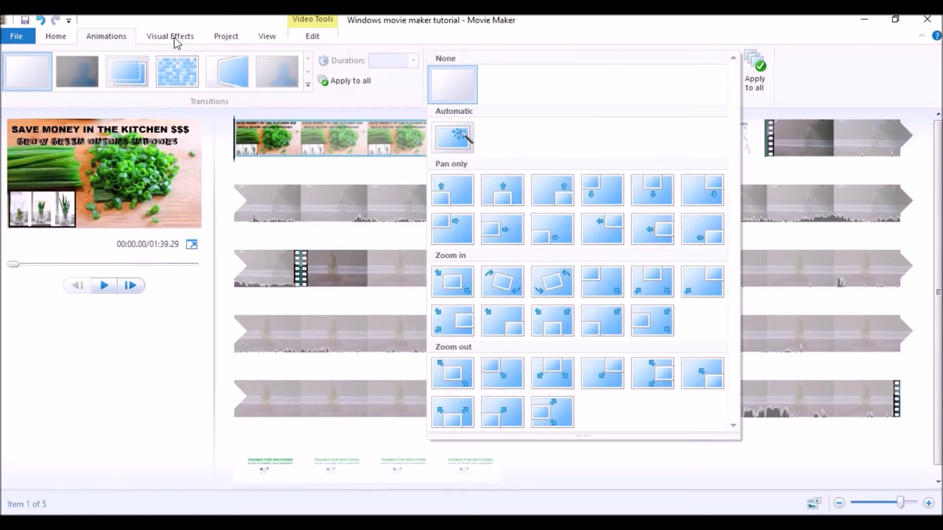
# Step: Check the Project settings, zoom the timeline in and out, and browse thumbnail sizes unchanged
pyautogui.click(220, 39)
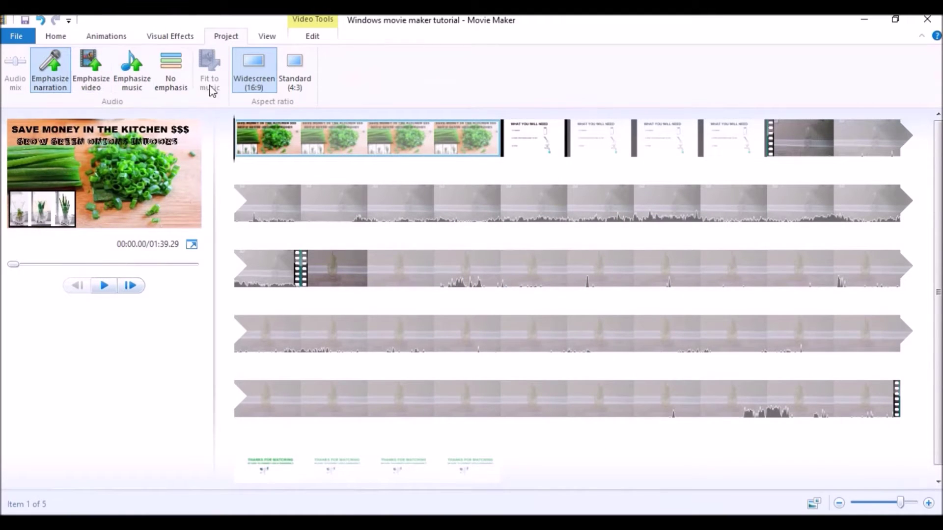
pyautogui.click(265, 37)
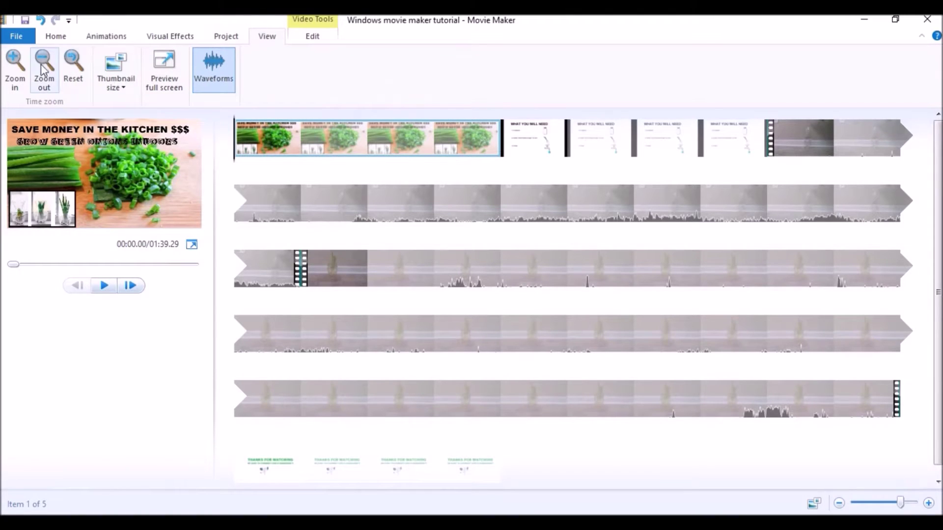
pyautogui.click(8, 70)
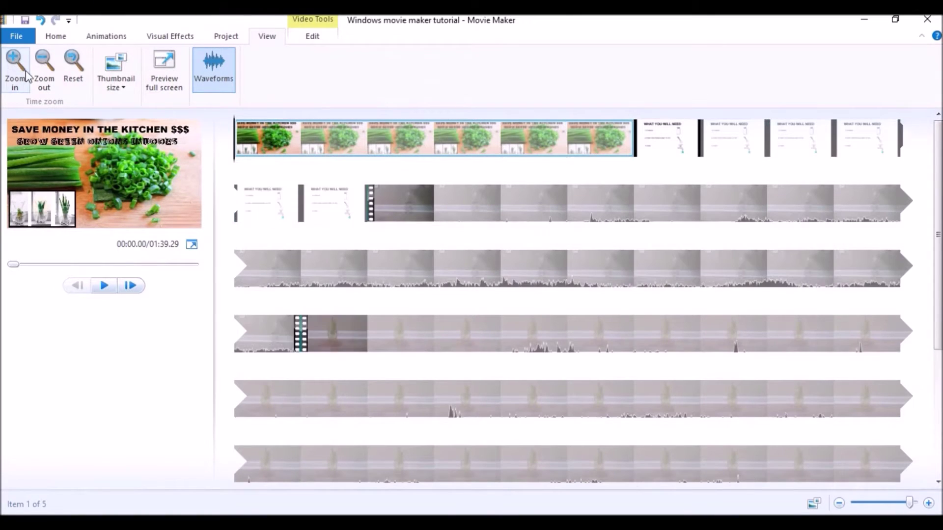
pyautogui.click(44, 69)
pyautogui.click(108, 86)
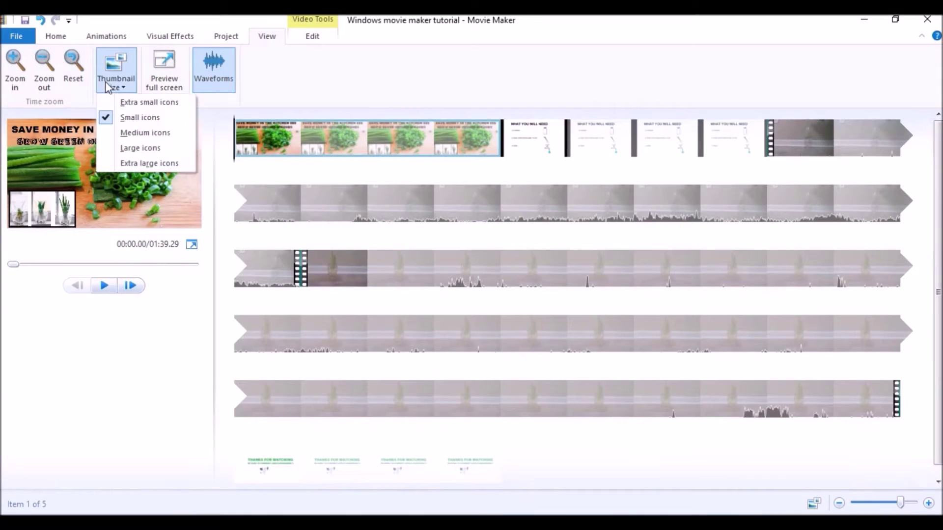
pyautogui.click(108, 86)
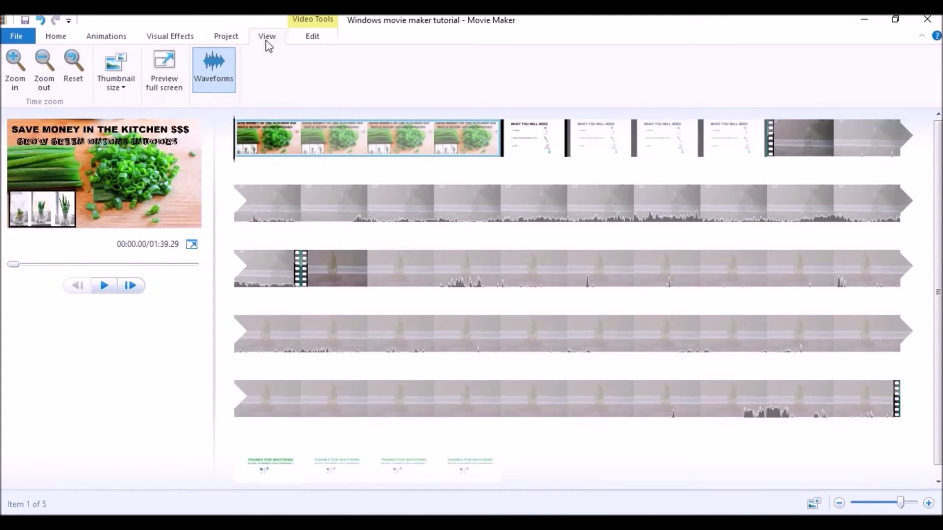
pyautogui.click(311, 39)
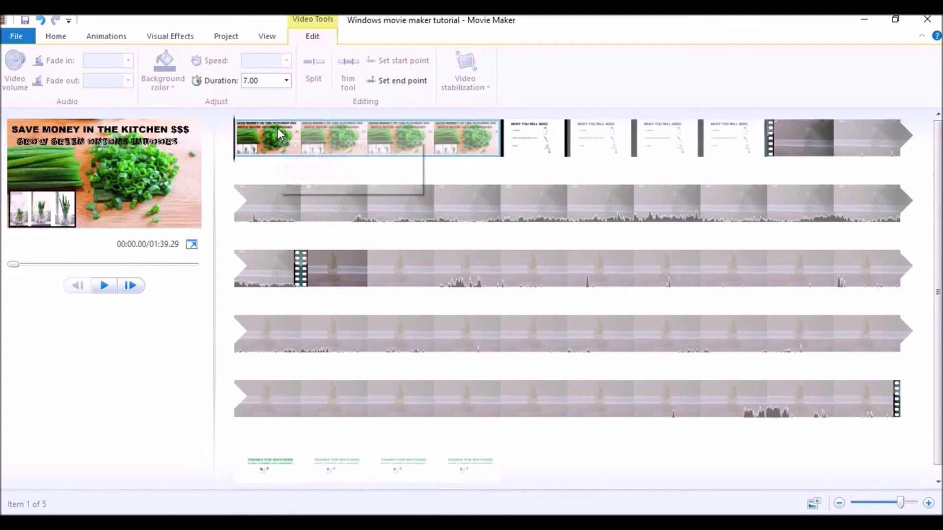
# Step: Set the opening onion picture's duration to 3.00 seconds and preview the timing
pyautogui.click(286, 81)
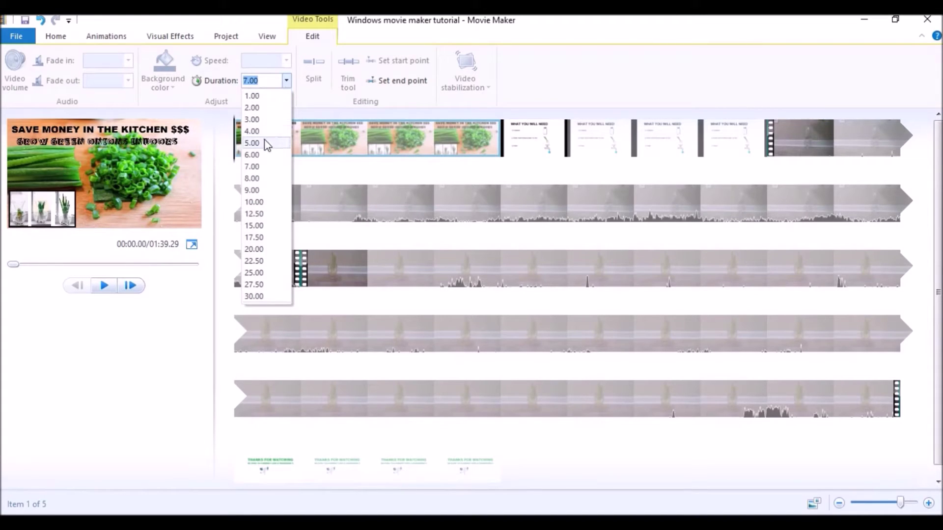
pyautogui.click(256, 119)
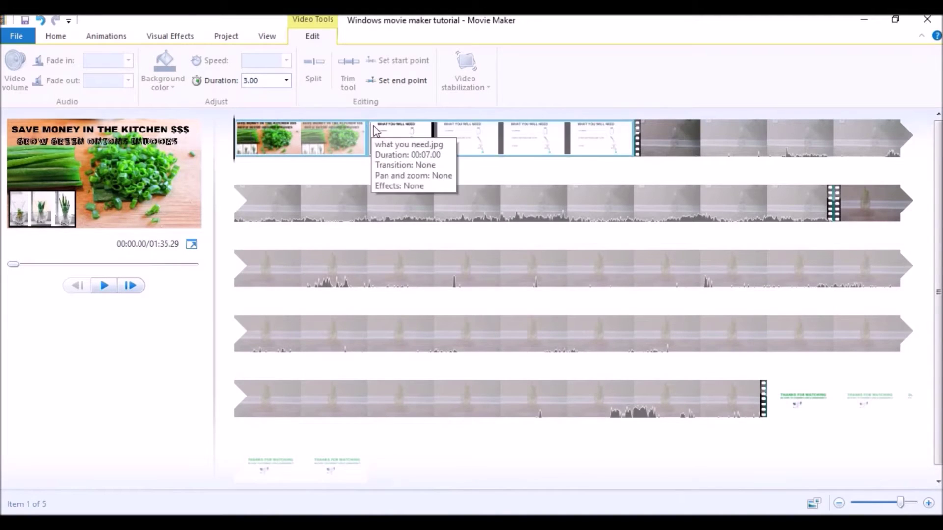
pyautogui.click(104, 285)
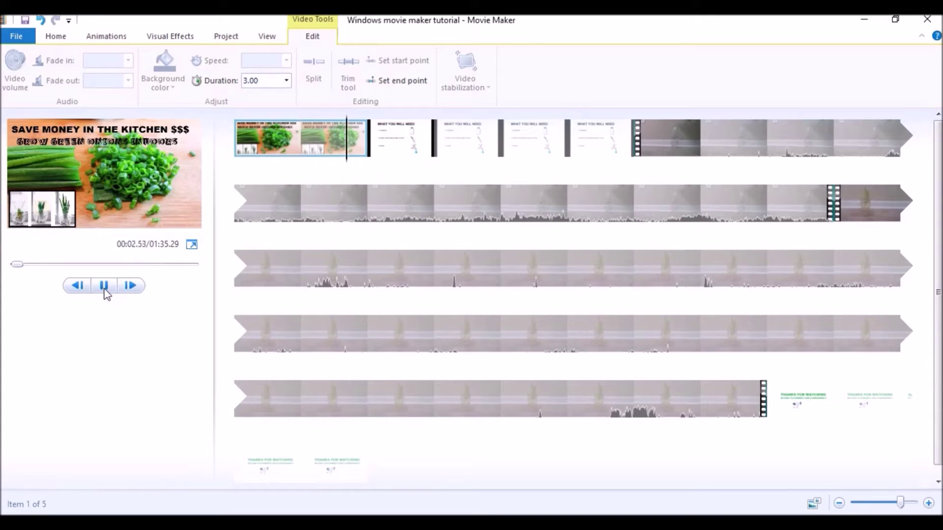
pyautogui.click(104, 287)
# Step: Give the WHAT YOU WILL NEED slide and the opening picture transitions from the gallery
pyautogui.click(255, 127)
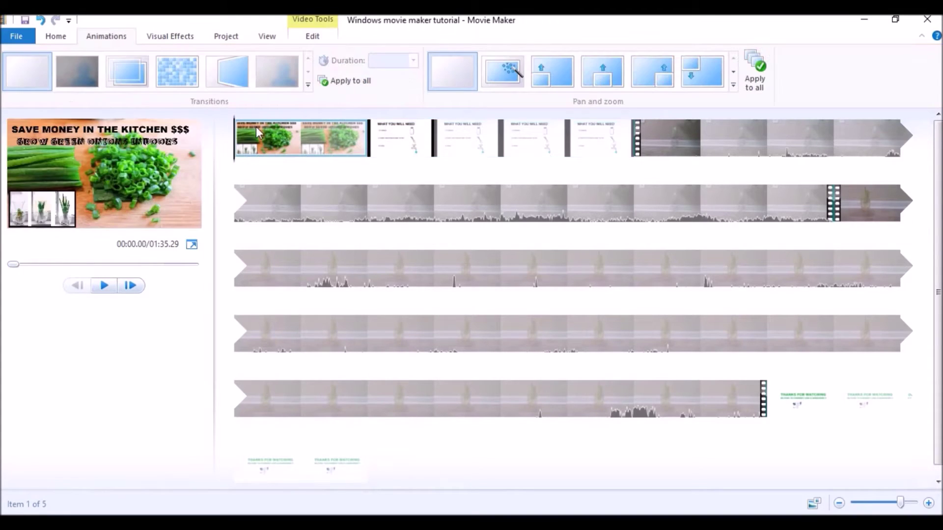
pyautogui.click(373, 133)
pyautogui.rightClick(373, 132)
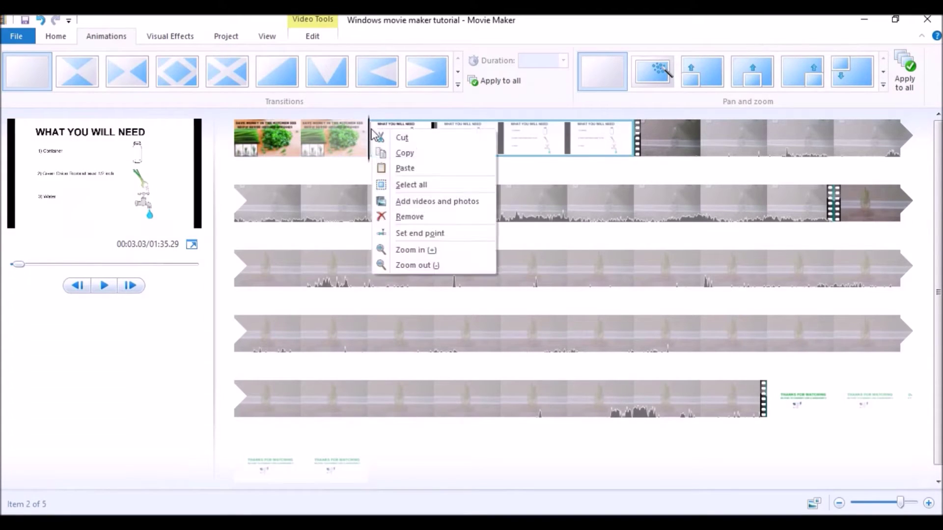
pyautogui.press('Escape')
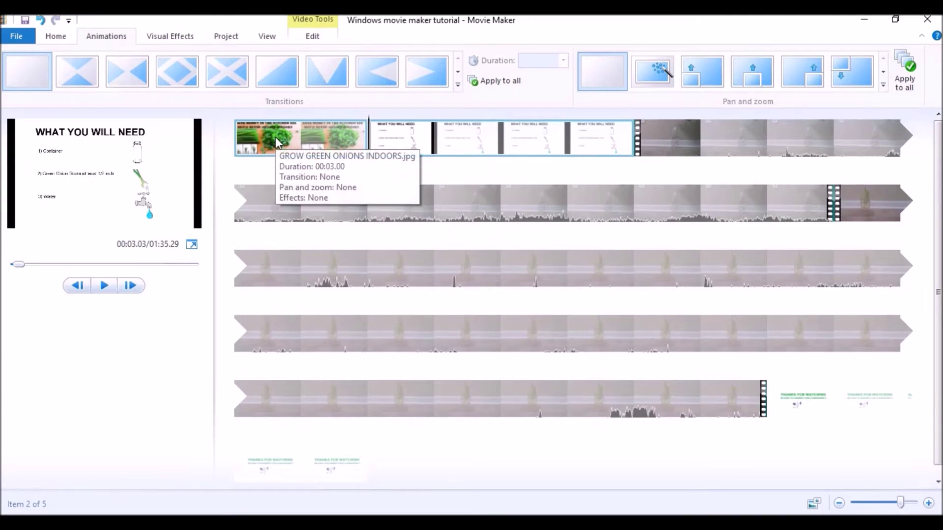
pyautogui.click(165, 77)
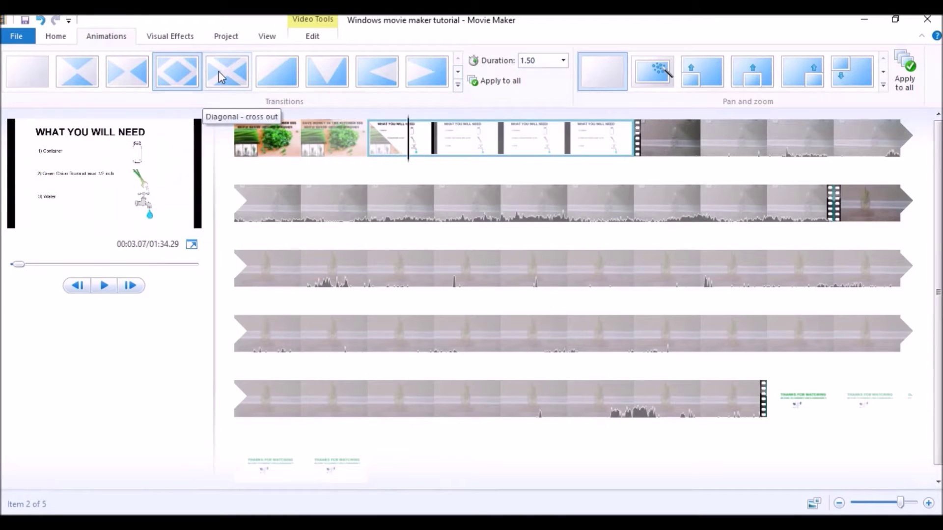
pyautogui.click(250, 149)
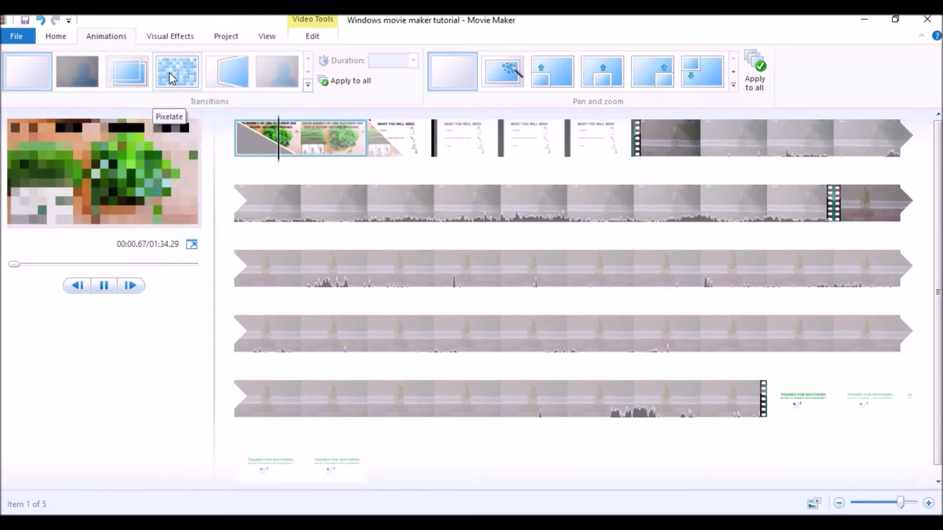
# Step: Select the first filmed video clip and move the playhead to its start
pyautogui.click(351, 201)
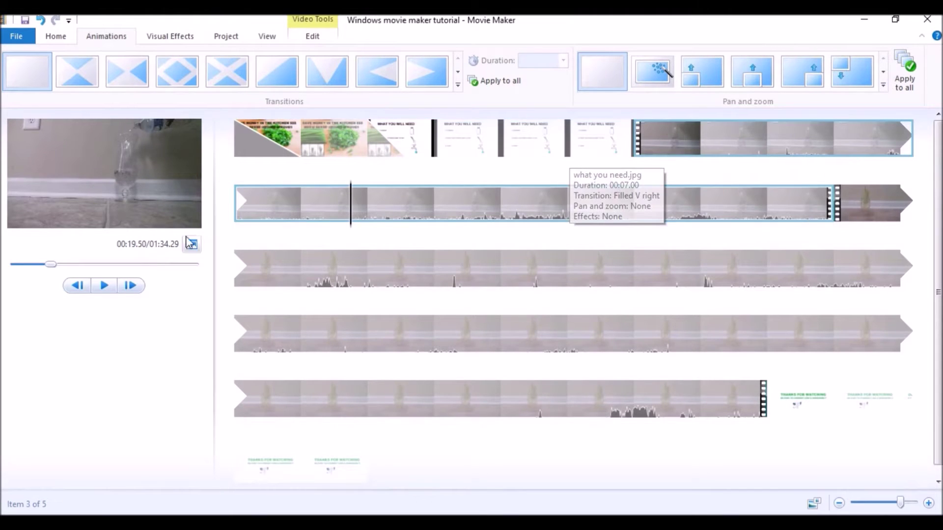
pyautogui.click(637, 137)
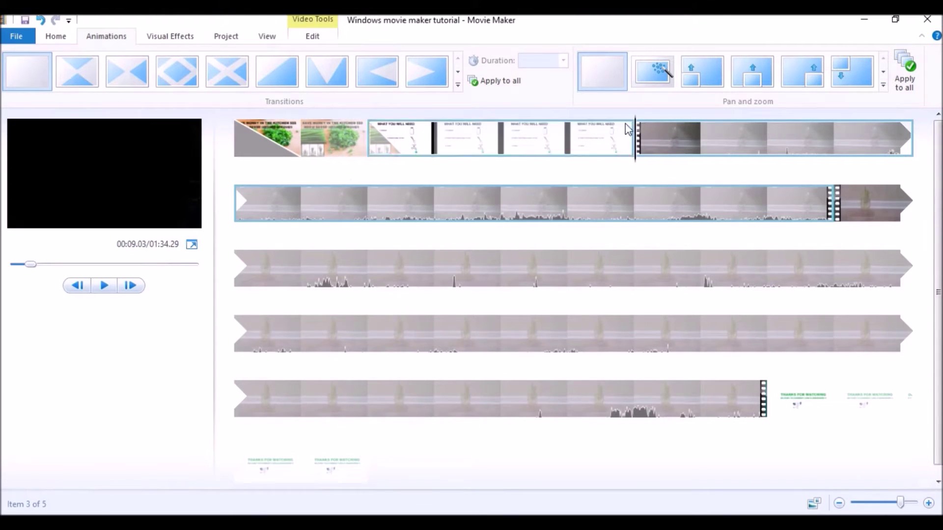
pyautogui.click(62, 39)
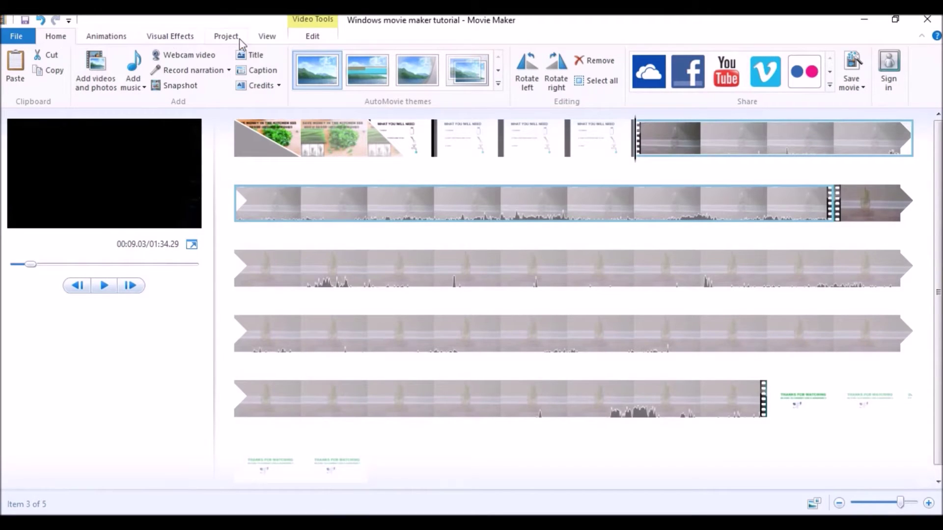
# Step: Drag the first filmed video clip's volume slider down to silent
pyautogui.click(315, 41)
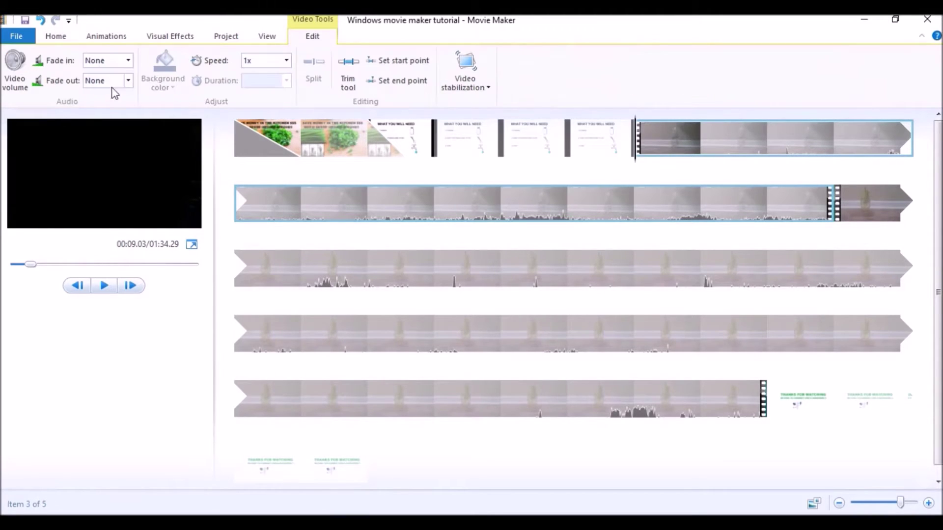
pyautogui.click(16, 78)
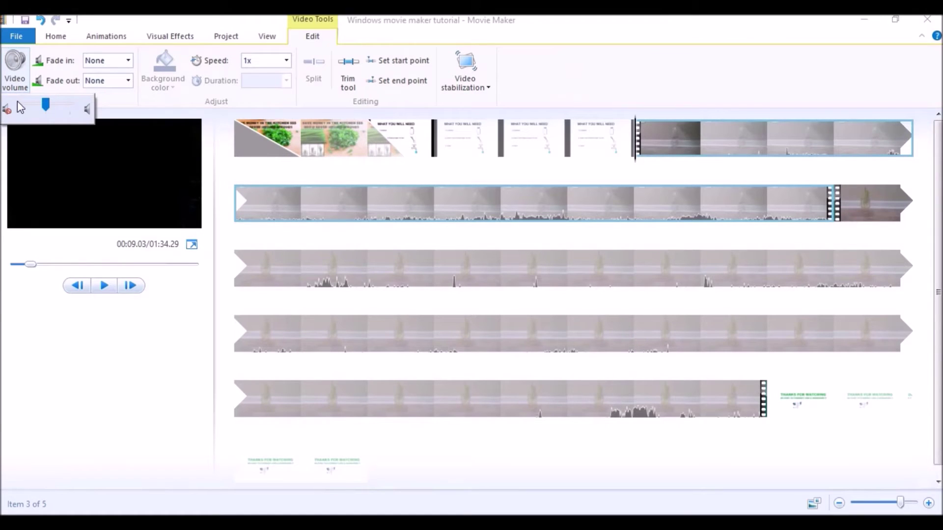
pyautogui.click(655, 152)
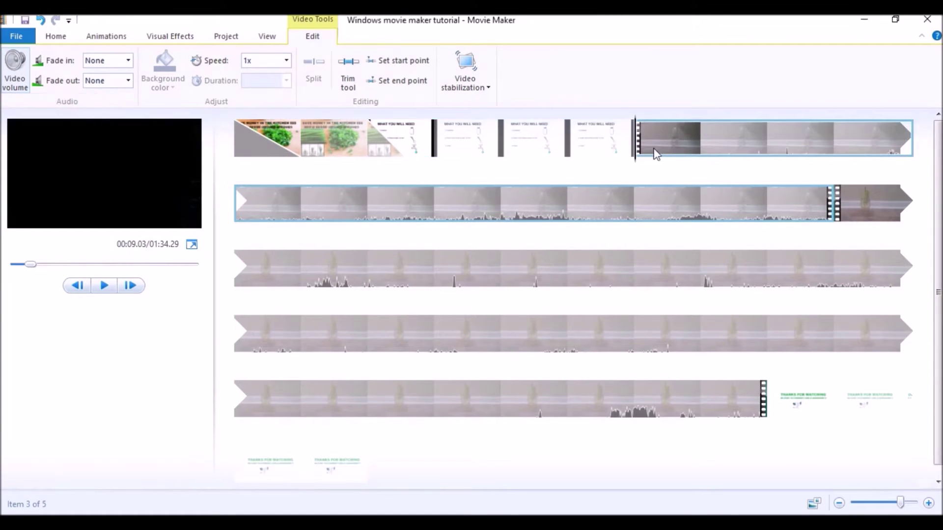
pyautogui.click(17, 82)
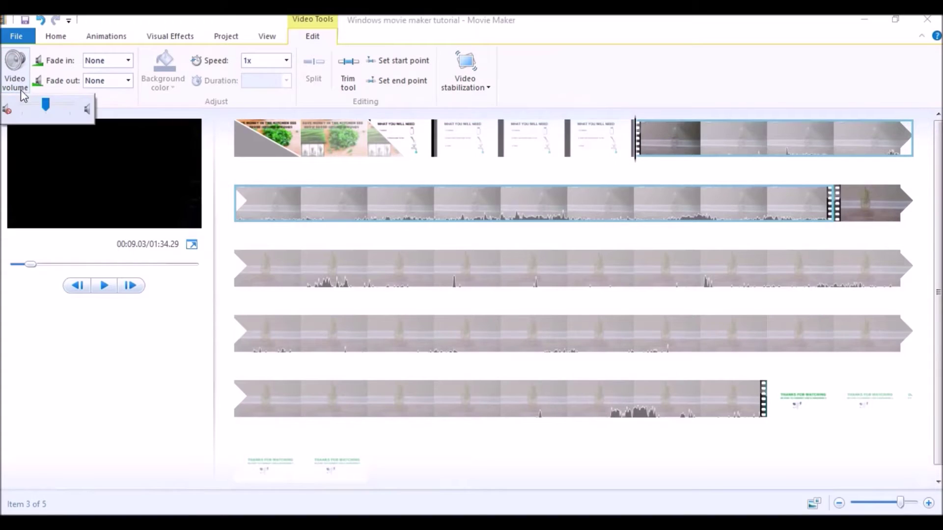
pyautogui.moveTo(51, 110); pyautogui.dragTo(11, 114)
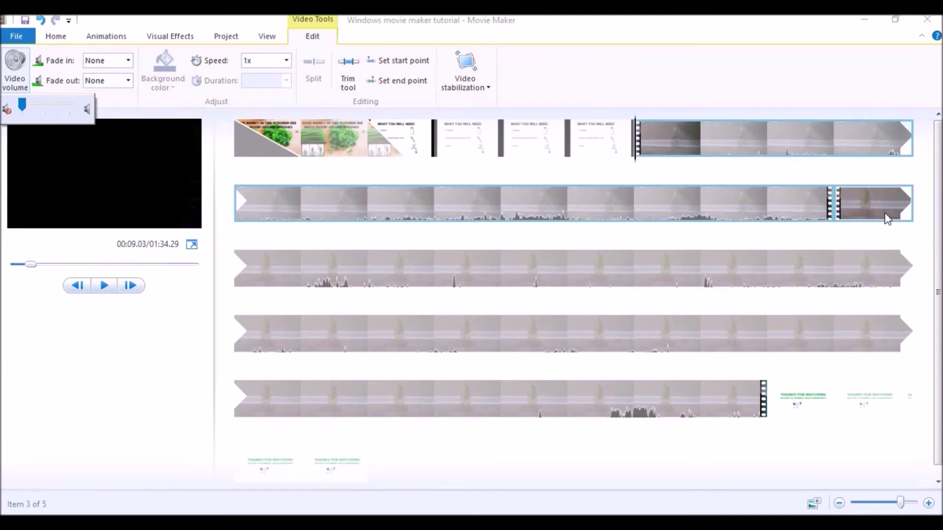
# Step: Turn the second long video clip's volume down to the minimum as well
pyautogui.click(871, 208)
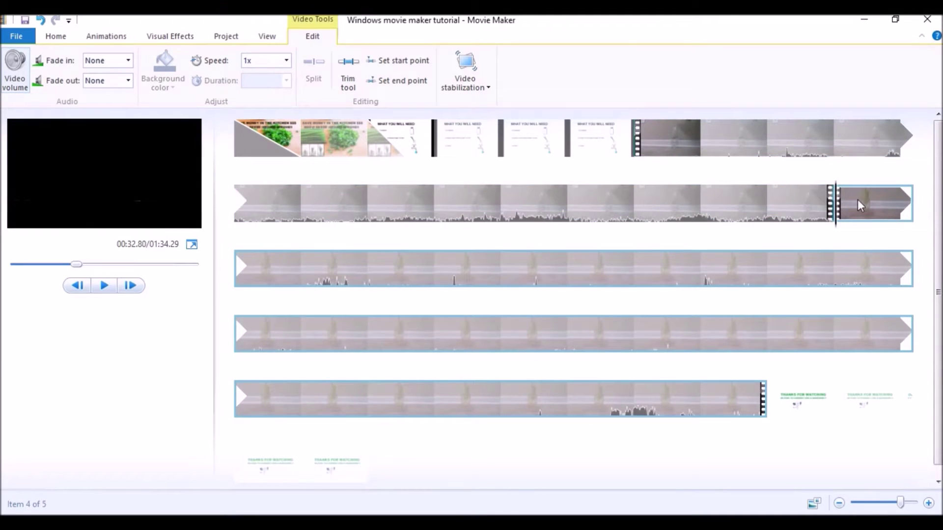
pyautogui.click(17, 81)
pyautogui.moveTo(46, 105); pyautogui.dragTo(2, 110)
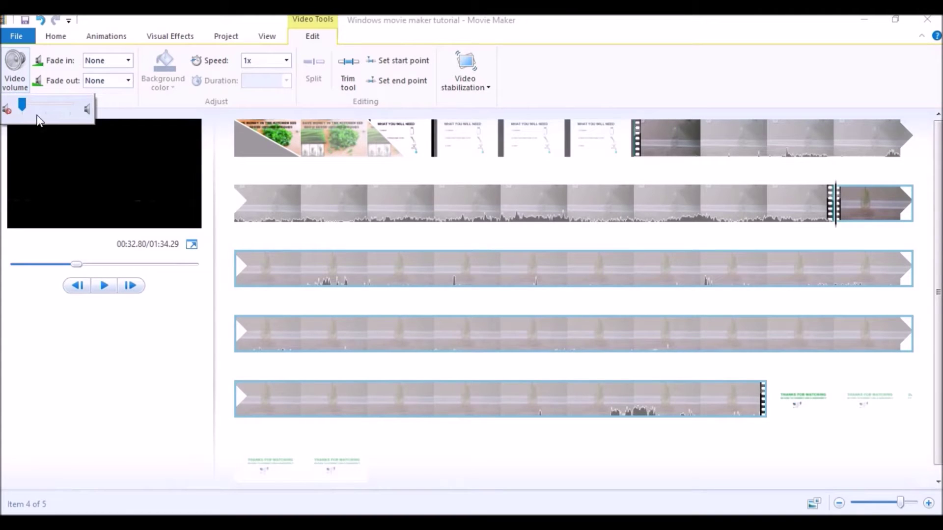
pyautogui.click(24, 22)
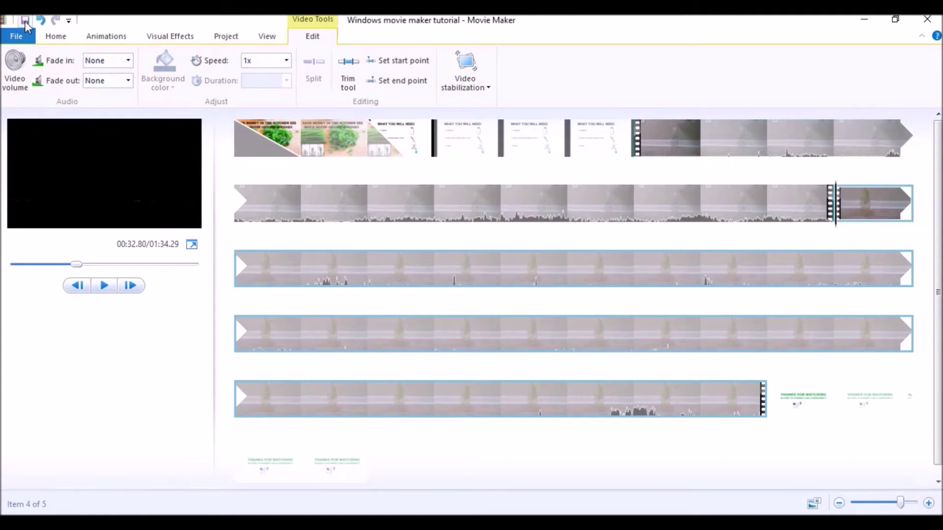
# Step: Save the project as Windows movie maker tutorial.wlmp, replacing the existing file
pyautogui.click(19, 31)
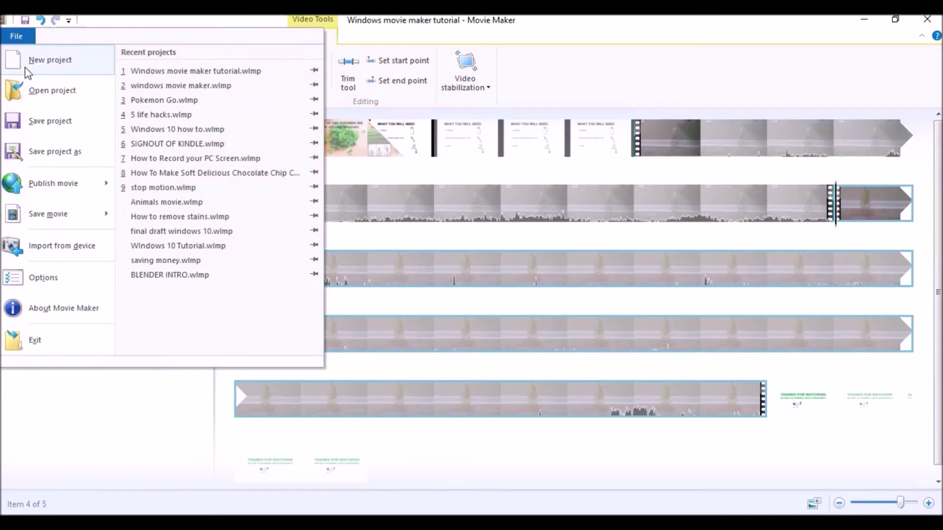
pyautogui.click(43, 153)
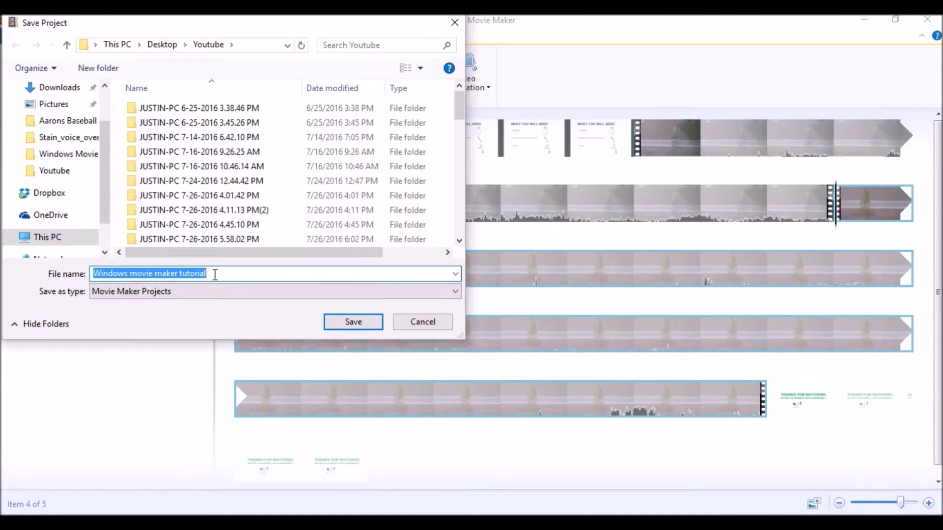
pyautogui.click(355, 322)
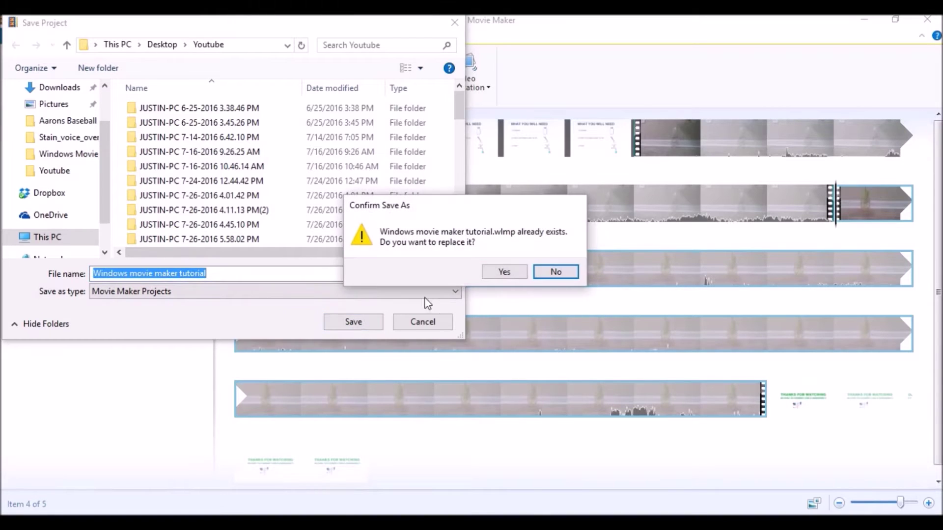
pyautogui.click(513, 271)
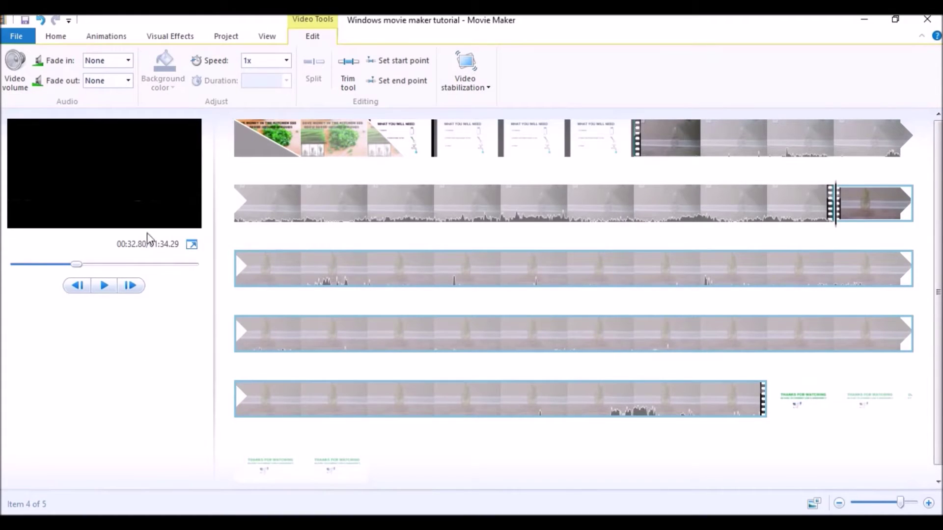
pyautogui.click(237, 138)
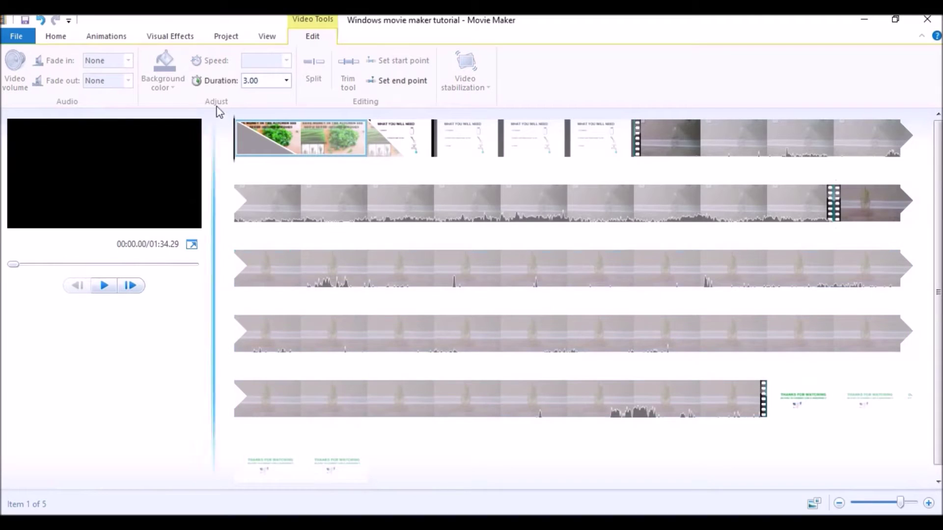
# Step: Capitalize the intro caption to read 'Windows Movie Maker Tutorial'
pyautogui.click(54, 39)
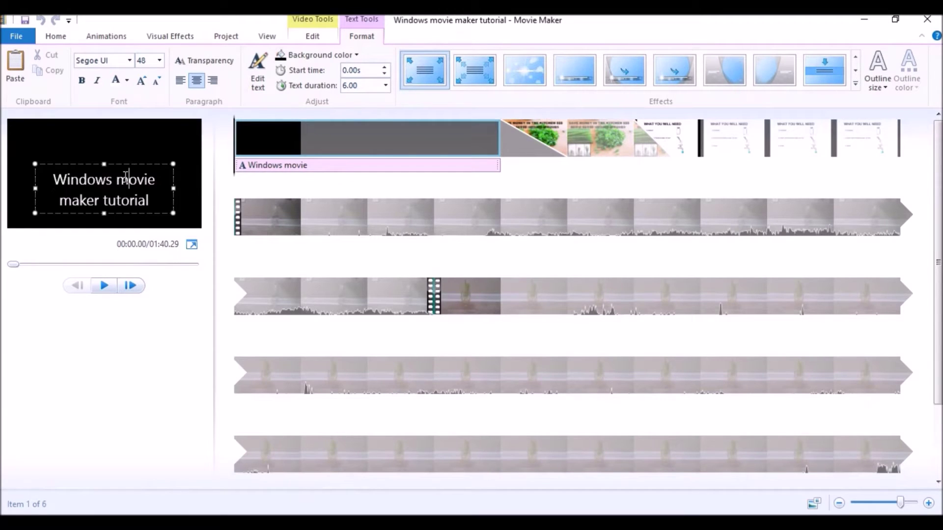
pyautogui.click(126, 176)
pyautogui.press('BackSpace')
pyautogui.write('M')
pyautogui.click(70, 198)
pyautogui.press('BackSpace')
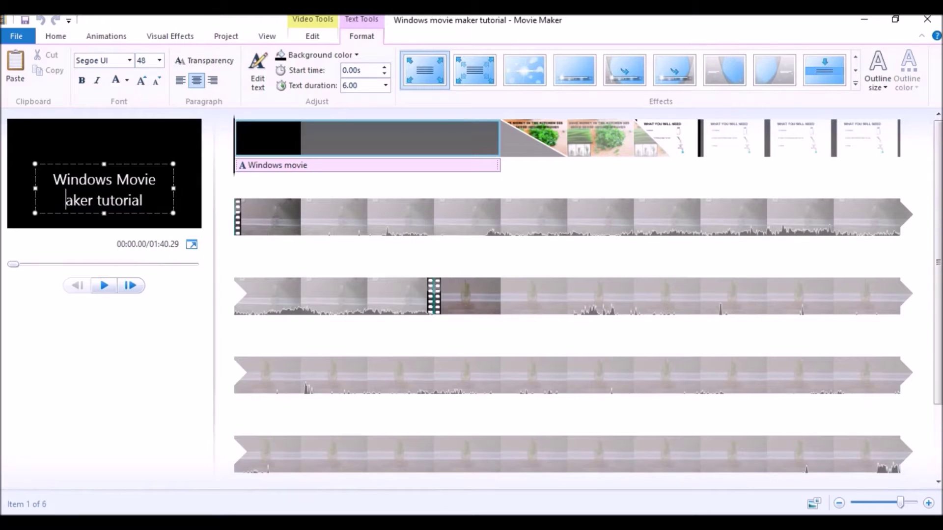
pyautogui.write('M')
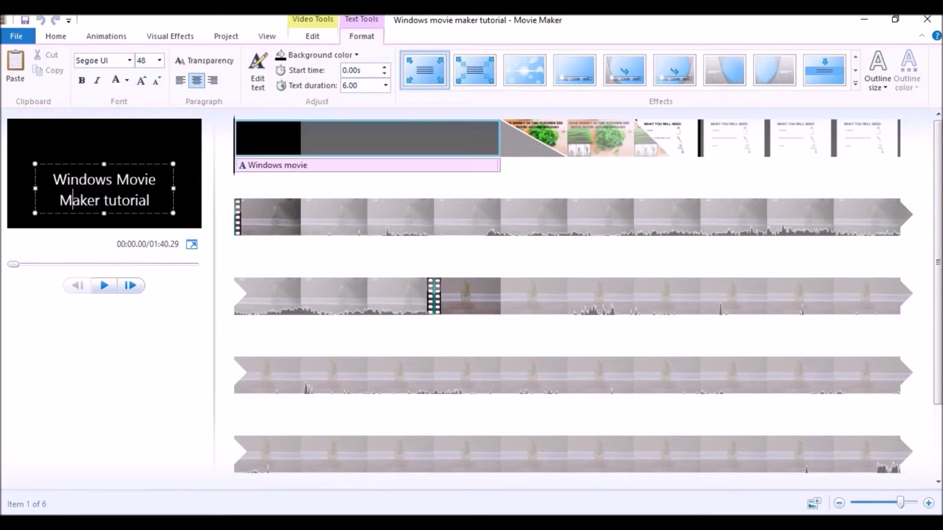
pyautogui.click(110, 201)
pyautogui.press('BackSpace')
pyautogui.write('T')
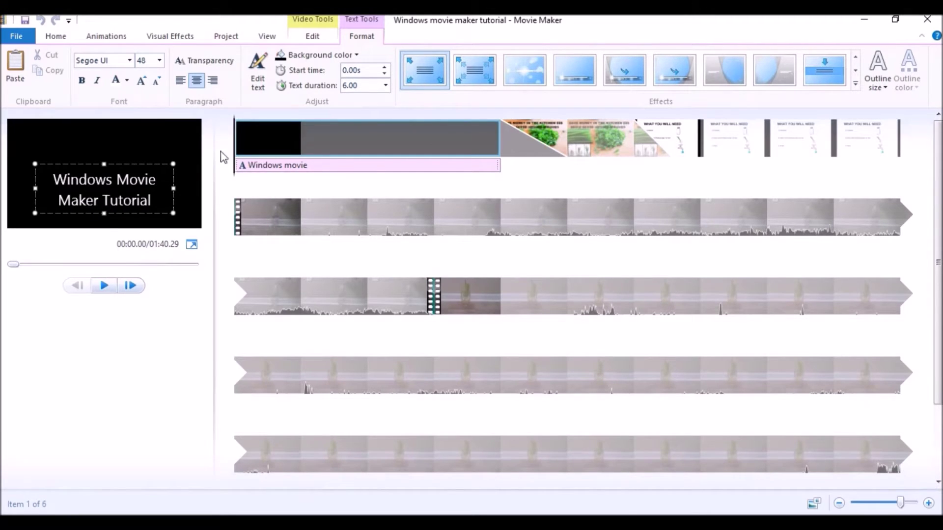
# Step: Move the caption higher and replace its text with 'Growing Green Onions'
pyautogui.moveTo(130, 164); pyautogui.dragTo(127, 150)
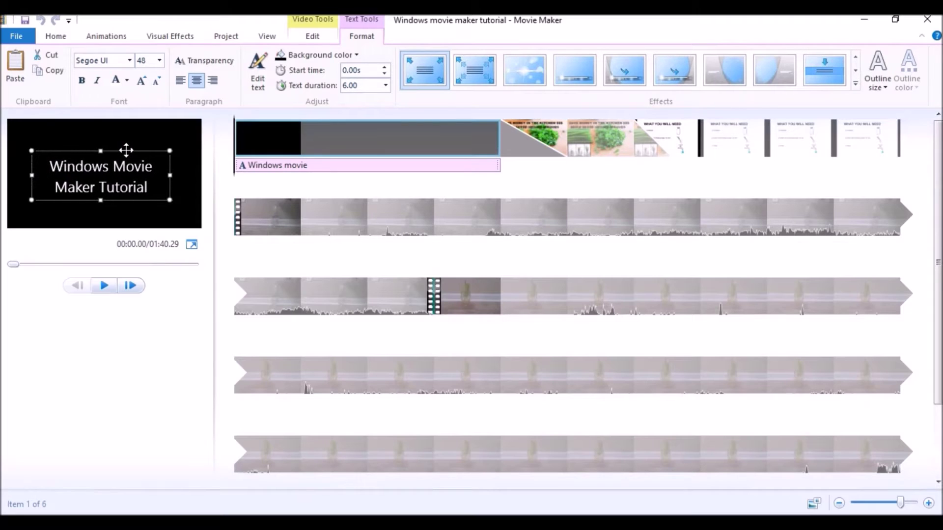
pyautogui.click(162, 190)
pyautogui.moveTo(156, 187); pyautogui.dragTo(61, 156)
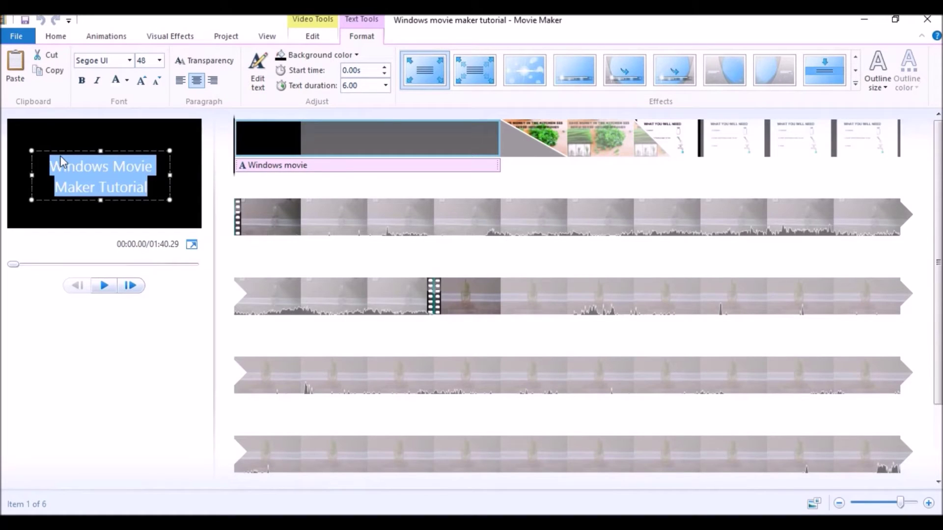
pyautogui.write('G')
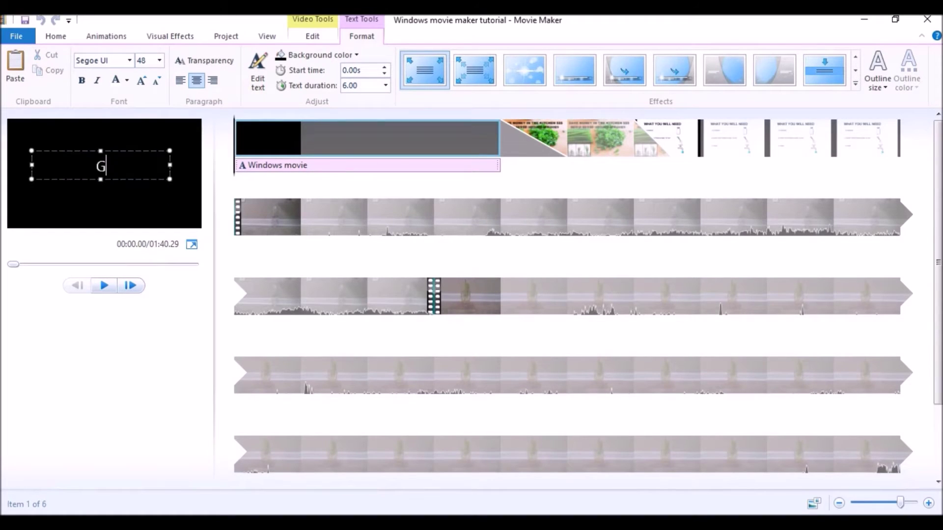
pyautogui.write('rowing G')
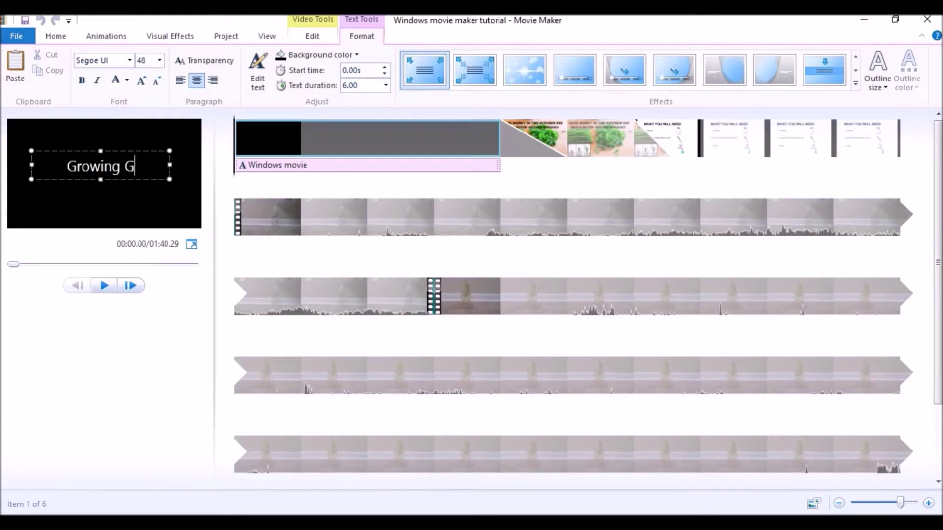
pyautogui.write('reen Onions')
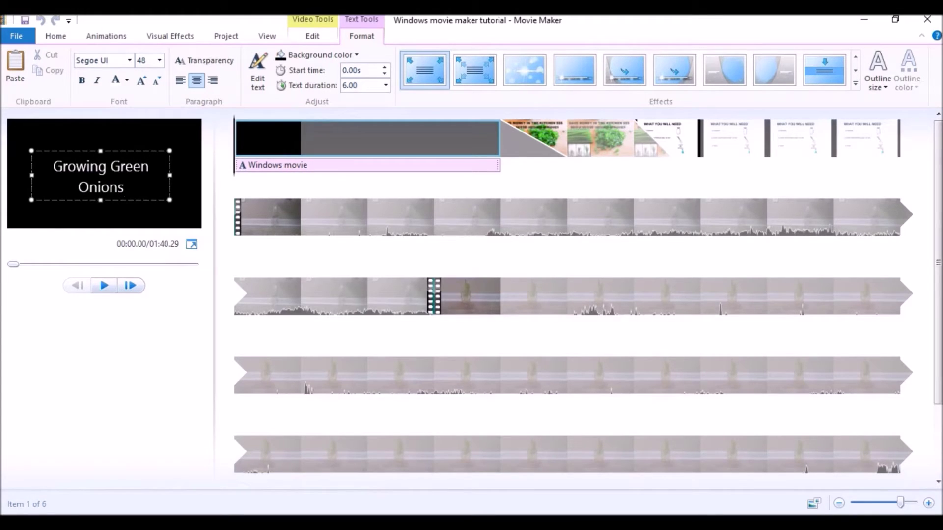
pyautogui.click(126, 143)
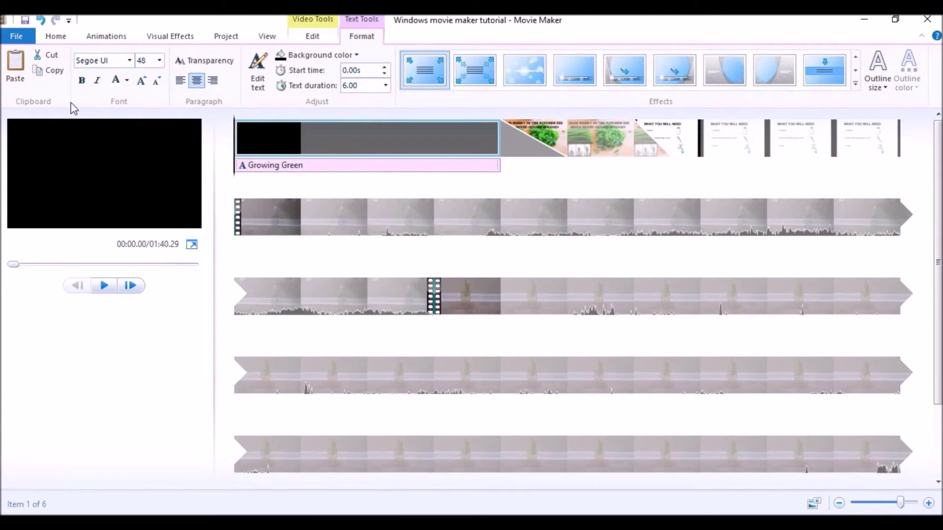
pyautogui.click(104, 287)
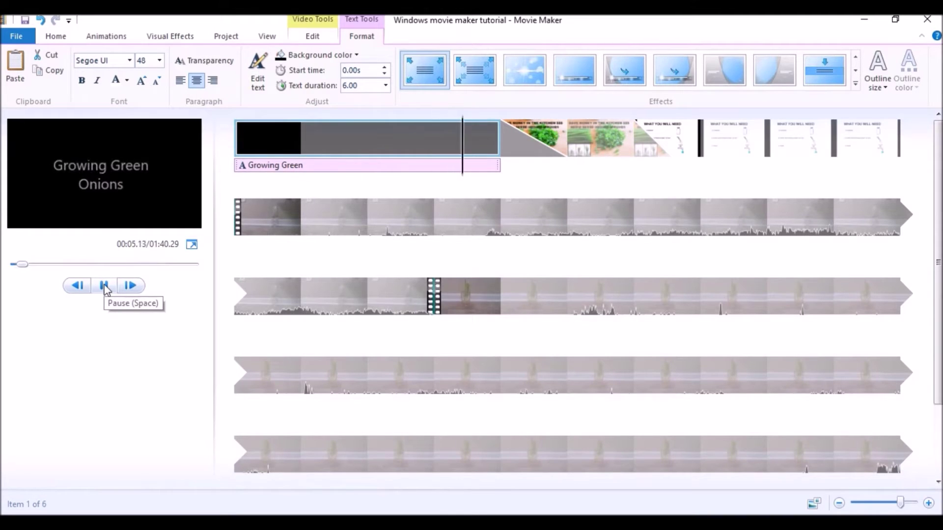
pyautogui.click(104, 287)
pyautogui.click(104, 286)
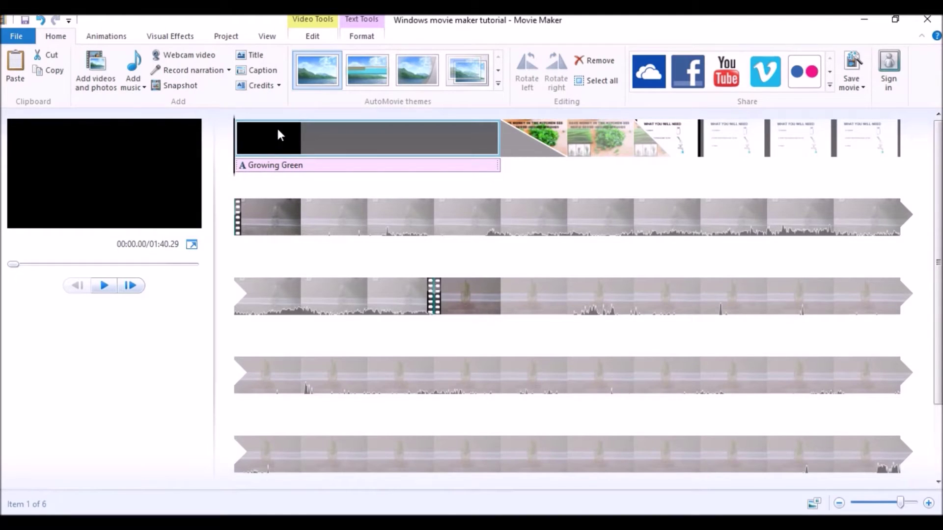
pyautogui.click(364, 27)
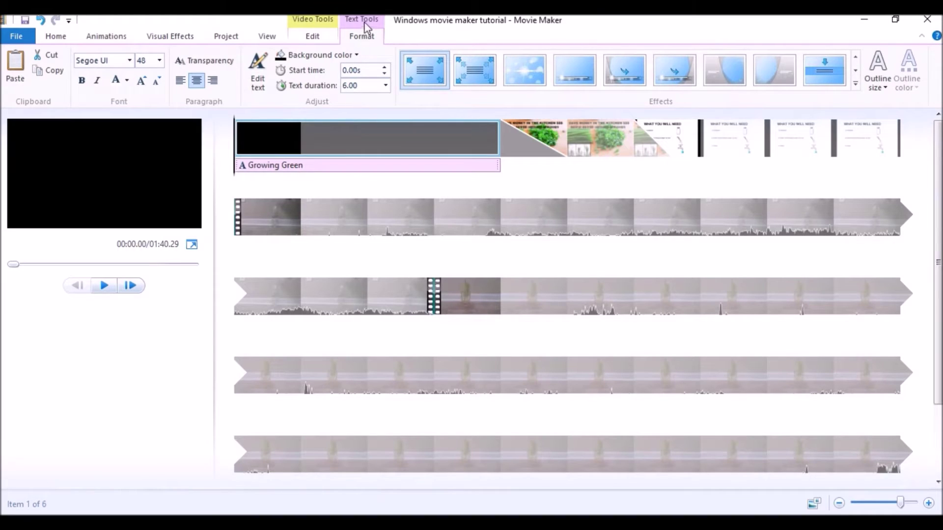
pyautogui.click(250, 169)
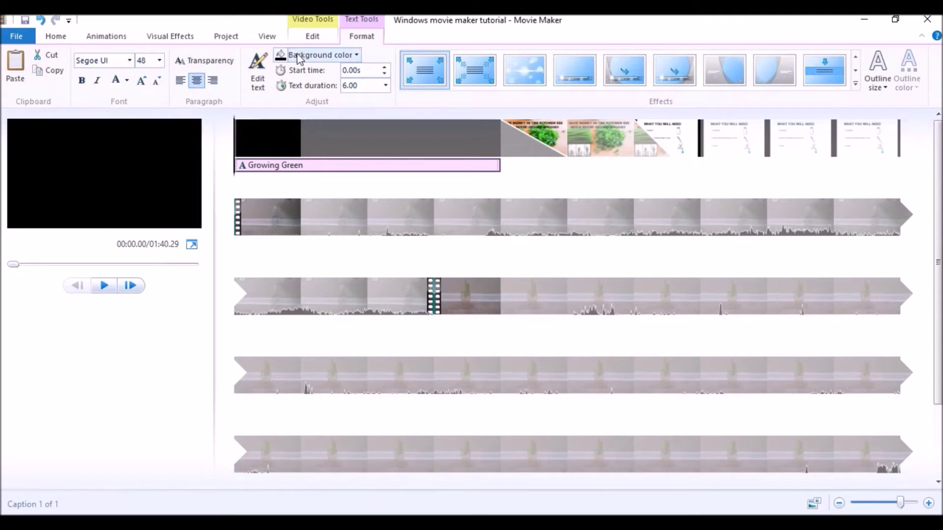
pyautogui.click(260, 155)
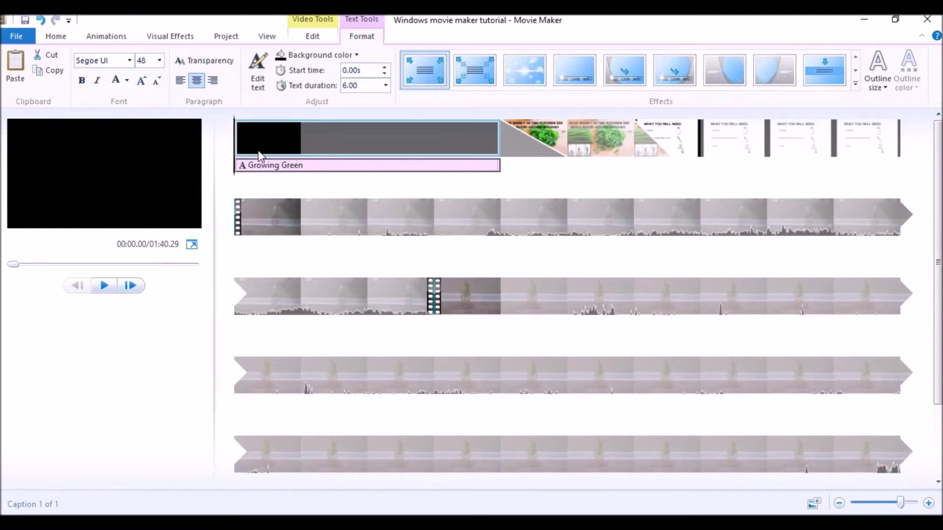
pyautogui.click(130, 62)
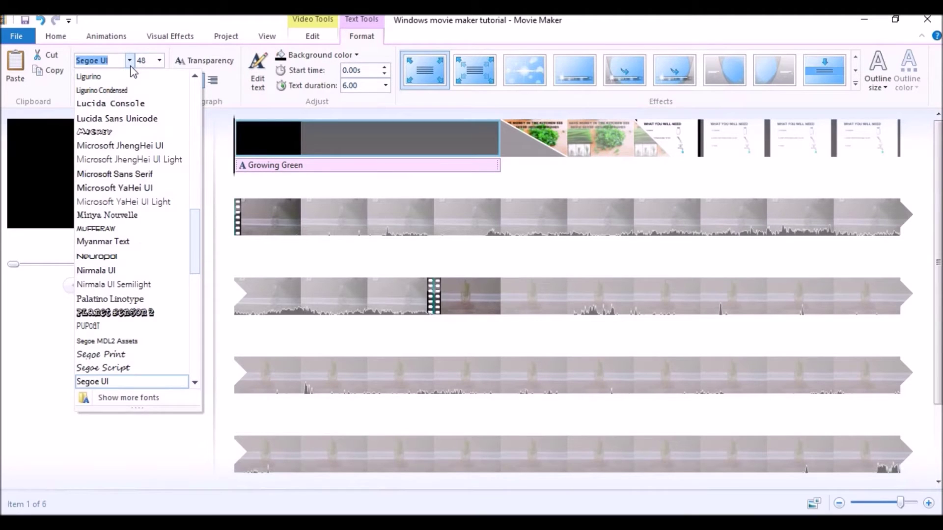
# Step: Select the Growing Green Onions title text and try the Planet Benson 2 font on it
pyautogui.click(159, 58)
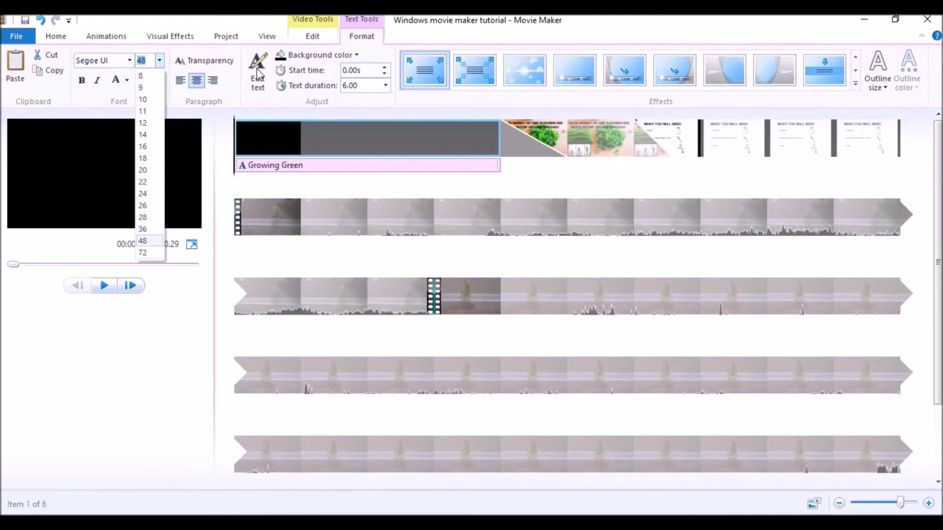
pyautogui.click(301, 165)
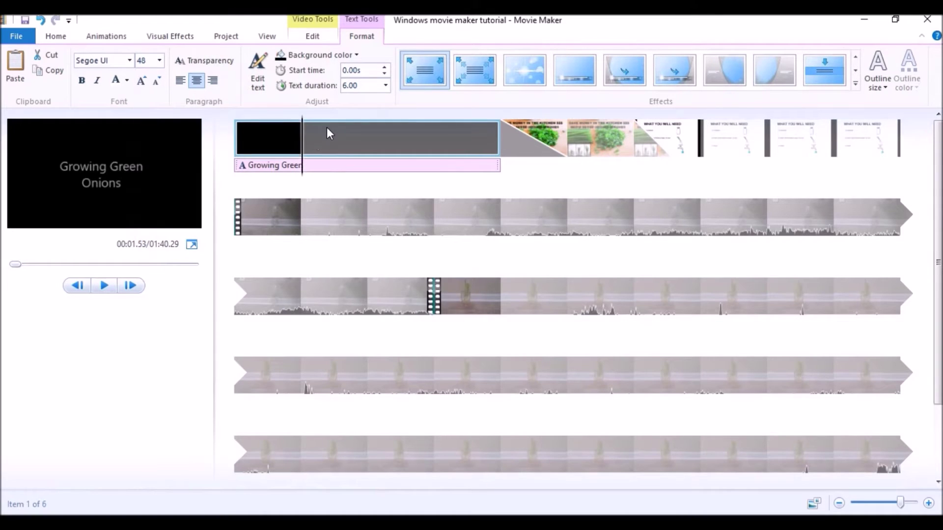
pyautogui.click(241, 167)
pyautogui.click(265, 150)
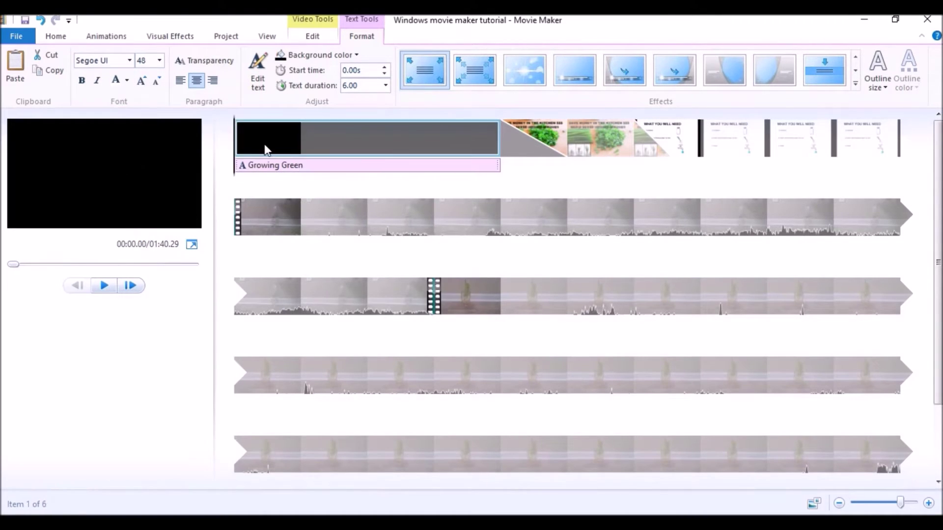
pyautogui.click(251, 171)
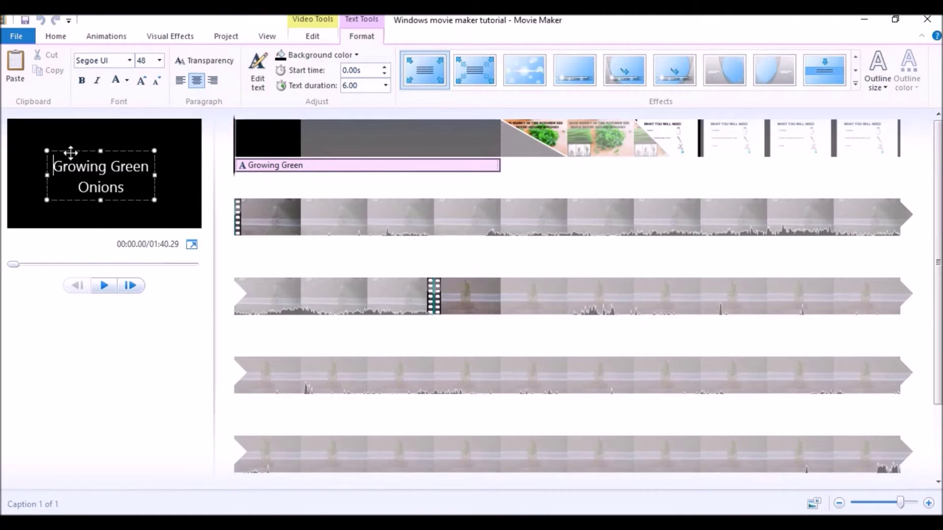
pyautogui.moveTo(55, 166); pyautogui.dragTo(109, 178)
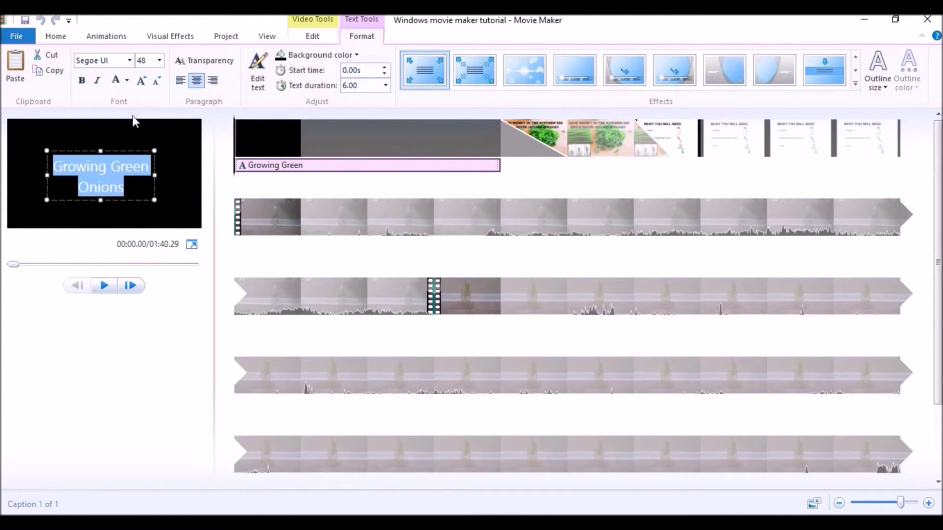
pyautogui.click(129, 60)
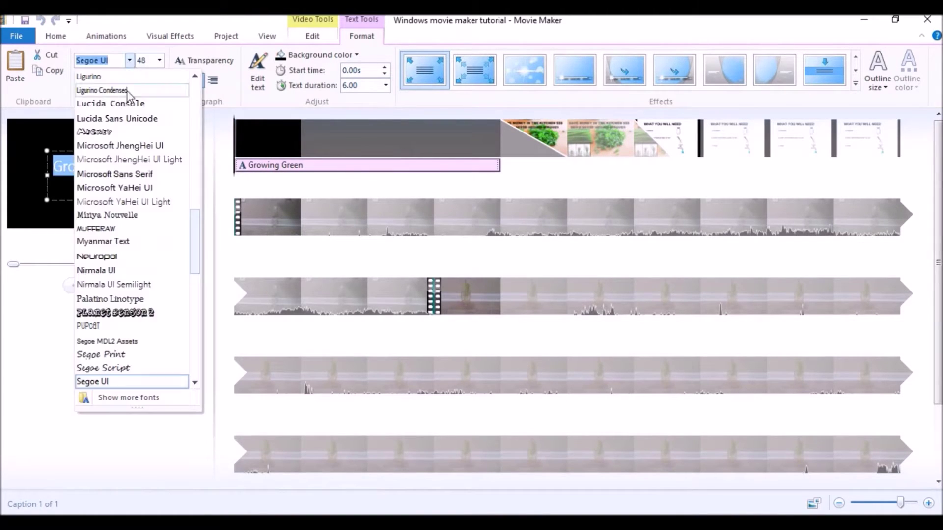
pyautogui.click(112, 314)
pyautogui.click(94, 190)
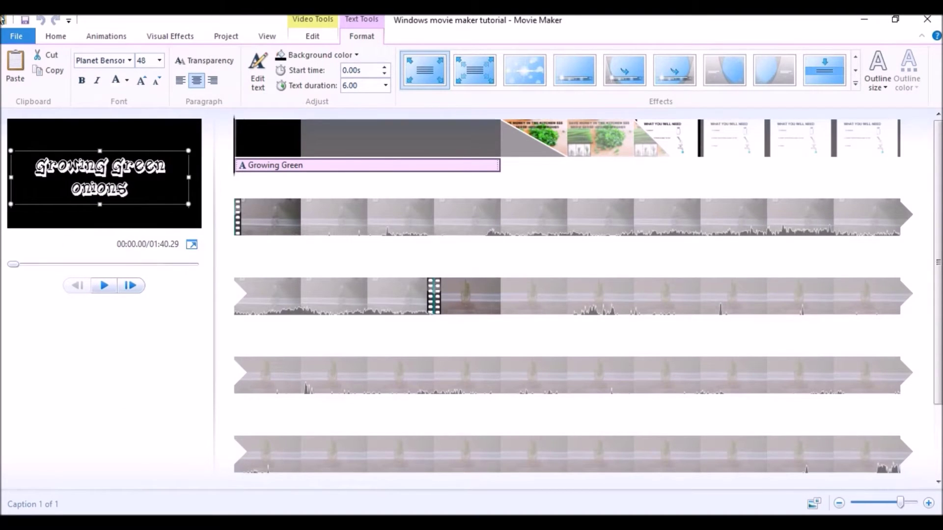
# Step: Switch the title font to Times New Roman and make it bold
pyautogui.click(130, 60)
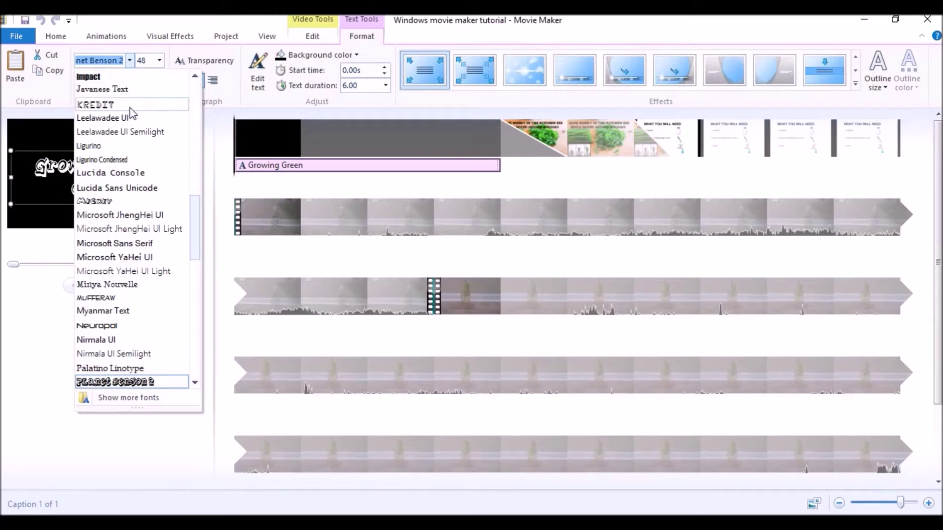
pyautogui.scroll(-5, 146, 173)
pyautogui.scroll(-9, 148, 175)
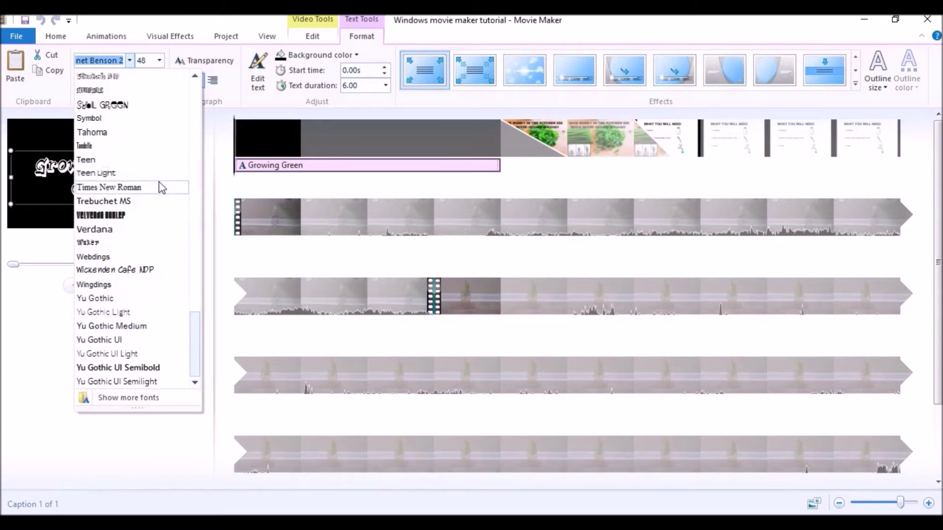
pyautogui.scroll(1, 169, 196)
pyautogui.scroll(-1, 177, 203)
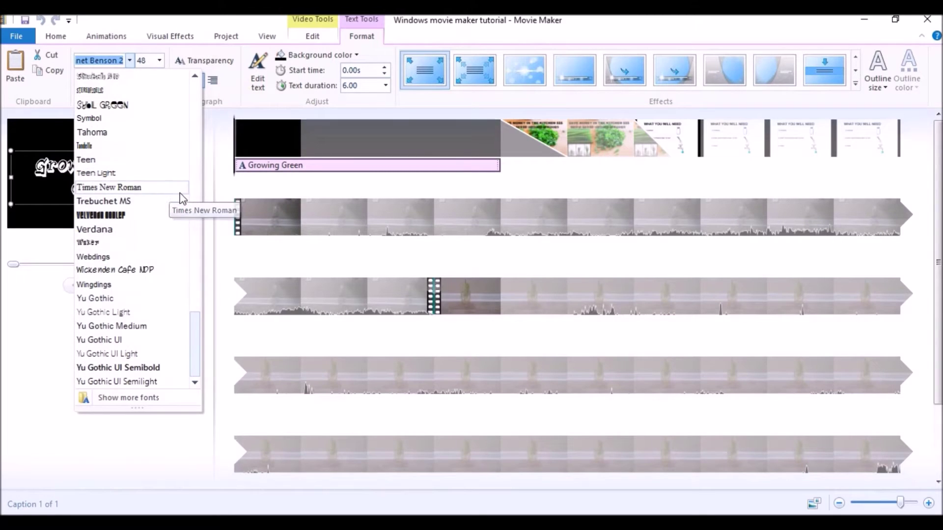
pyautogui.click(123, 187)
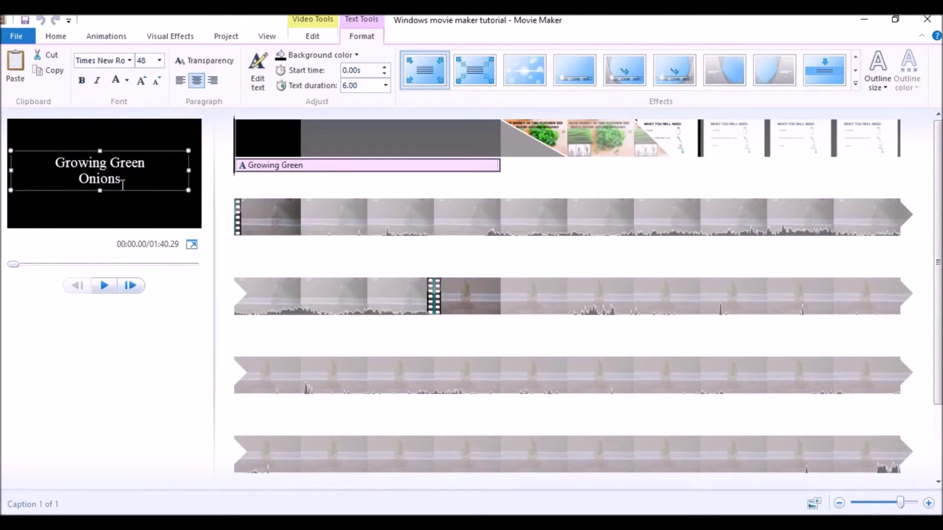
pyautogui.click(83, 81)
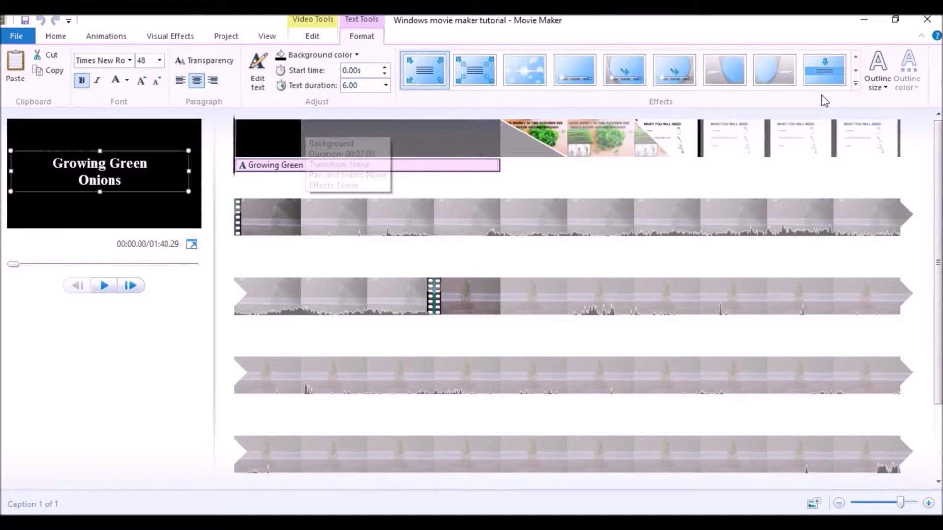
pyautogui.click(879, 83)
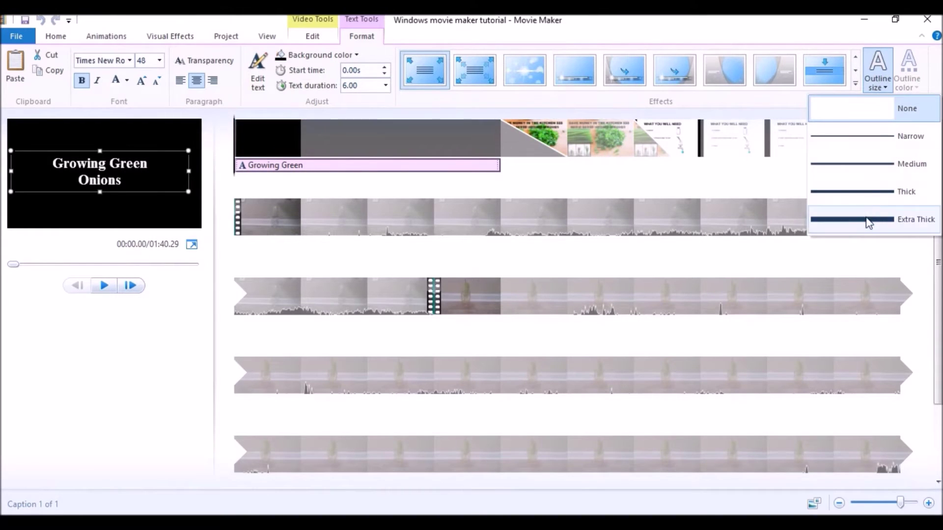
pyautogui.click(865, 216)
pyautogui.click(879, 81)
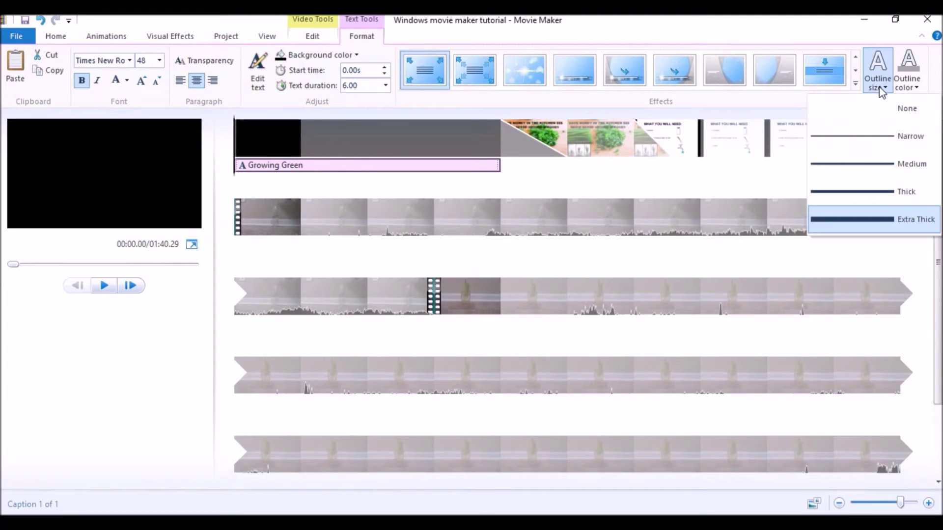
pyautogui.click(884, 111)
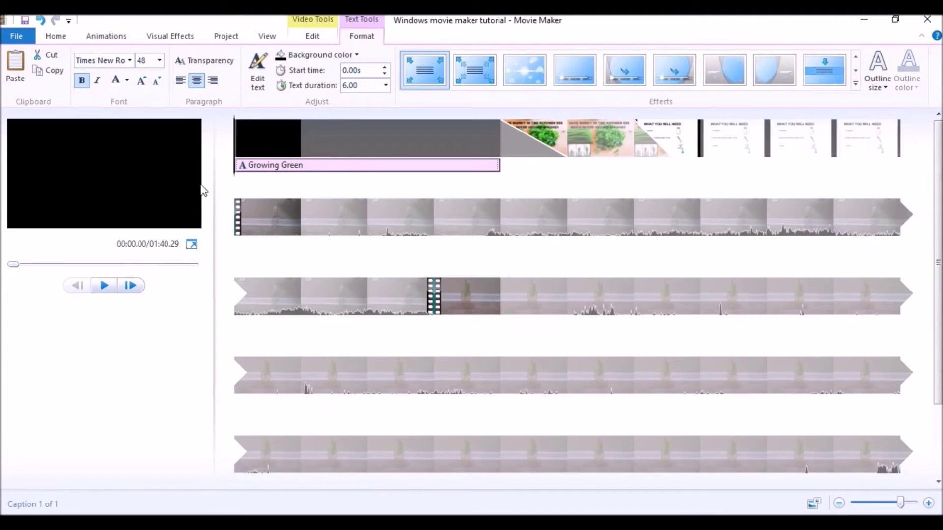
pyautogui.click(264, 168)
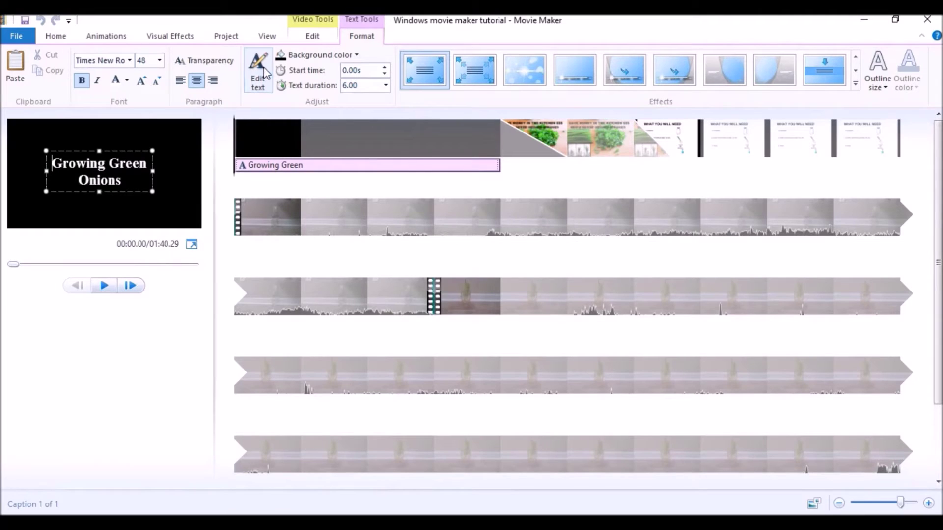
pyautogui.moveTo(57, 158); pyautogui.dragTo(140, 181)
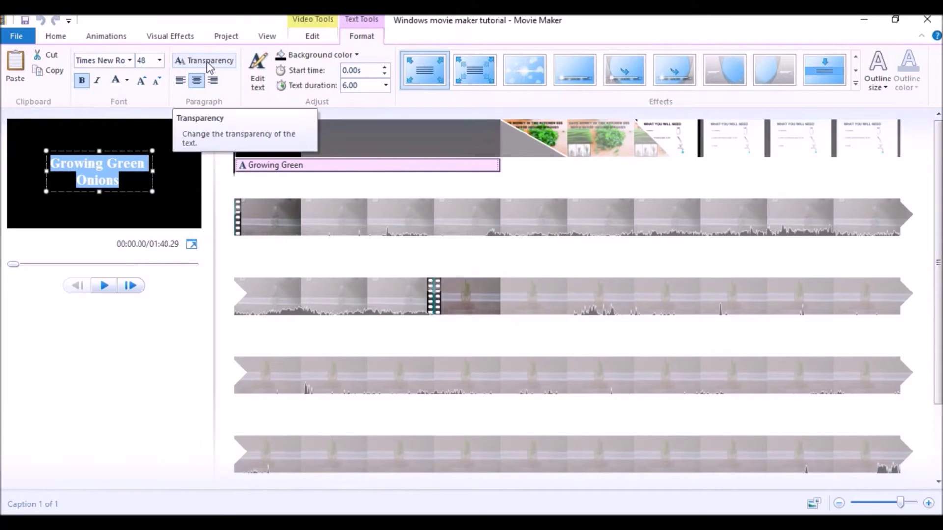
pyautogui.click(317, 56)
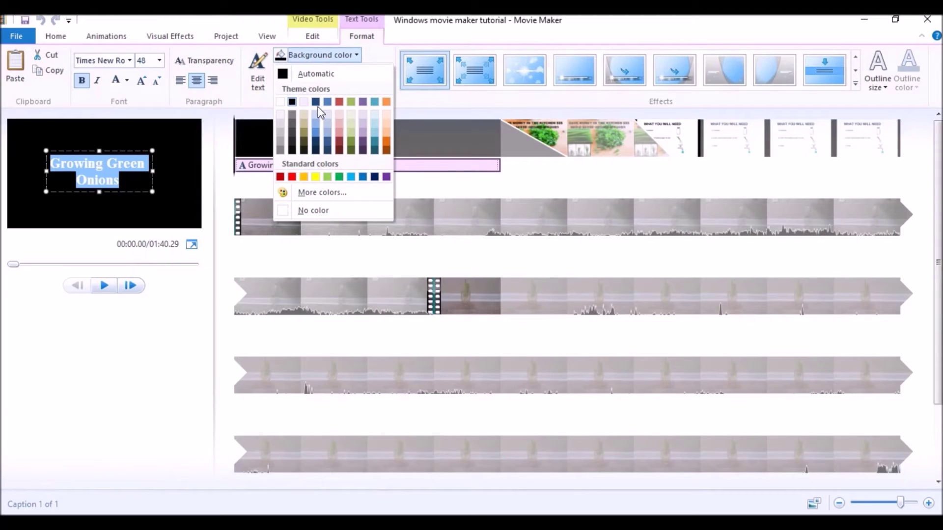
# Step: Give the title a green background and an extra-thick outline
pyautogui.click(339, 178)
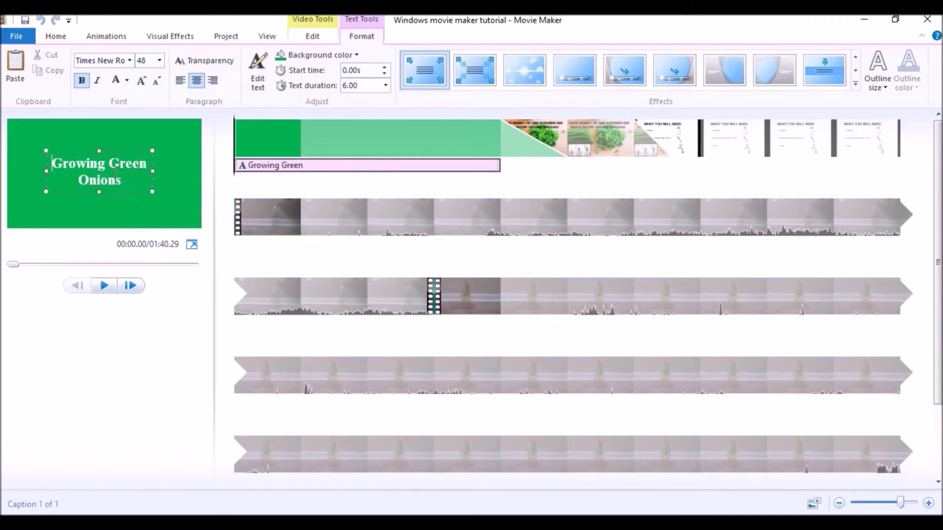
pyautogui.moveTo(53, 162); pyautogui.dragTo(144, 172)
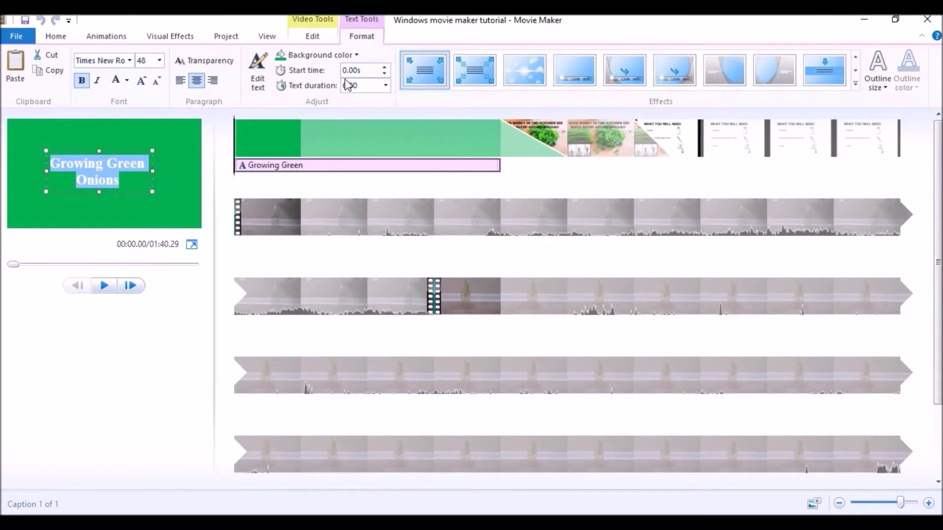
pyautogui.click(882, 87)
pyautogui.click(838, 216)
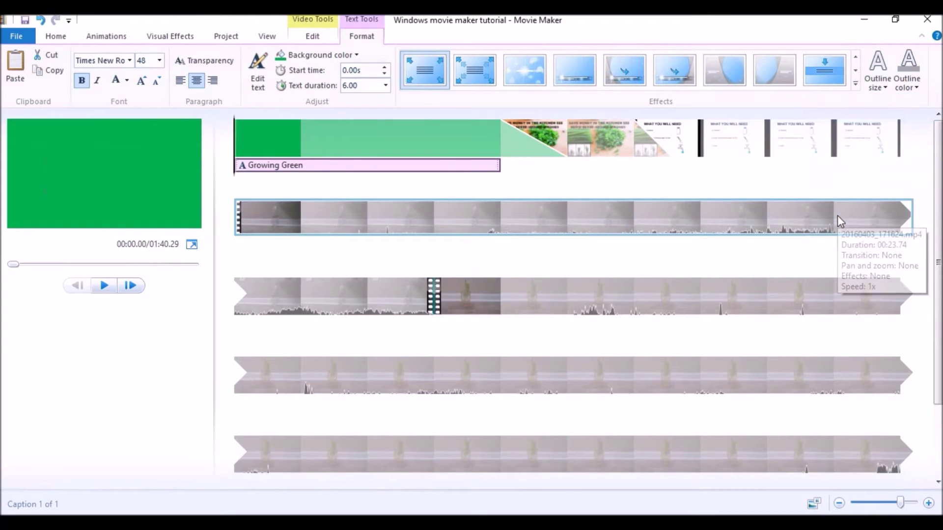
# Step: Select the whole title text in the preview and bring up its font colour choices
pyautogui.click(100, 168)
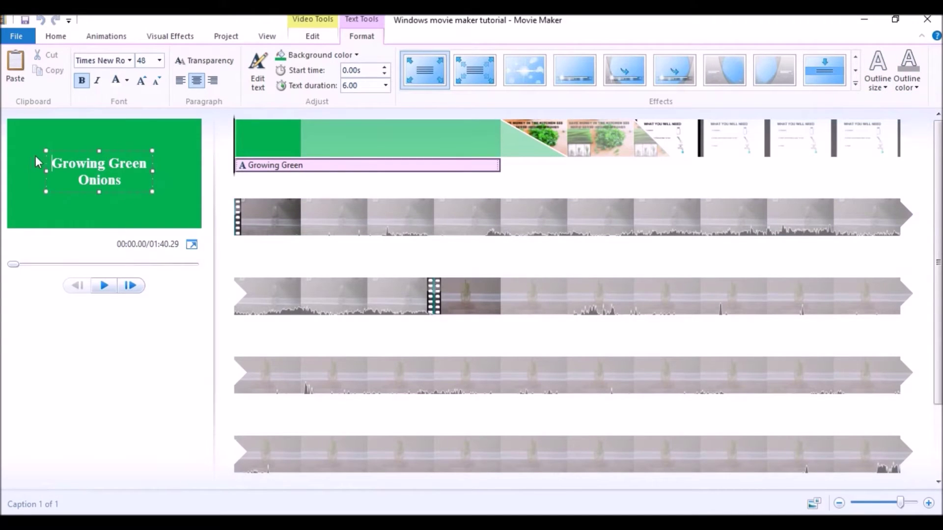
pyautogui.moveTo(53, 162); pyautogui.dragTo(138, 182)
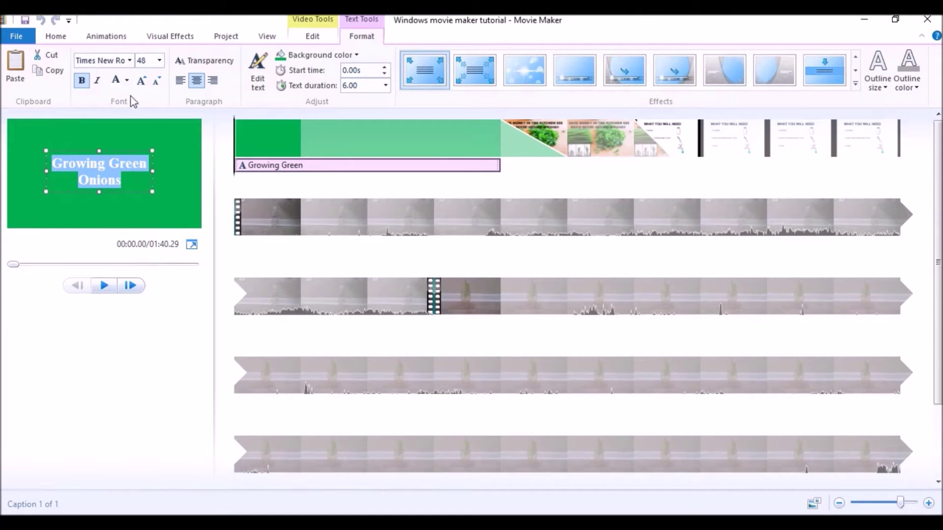
pyautogui.click(126, 81)
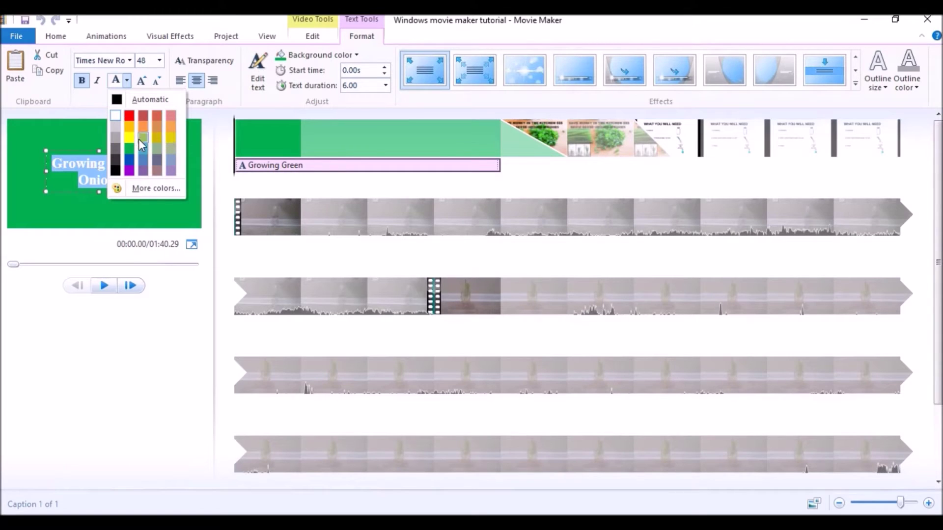
# Step: Make the title text black, preview it, and return to the start of the movie
pyautogui.click(116, 170)
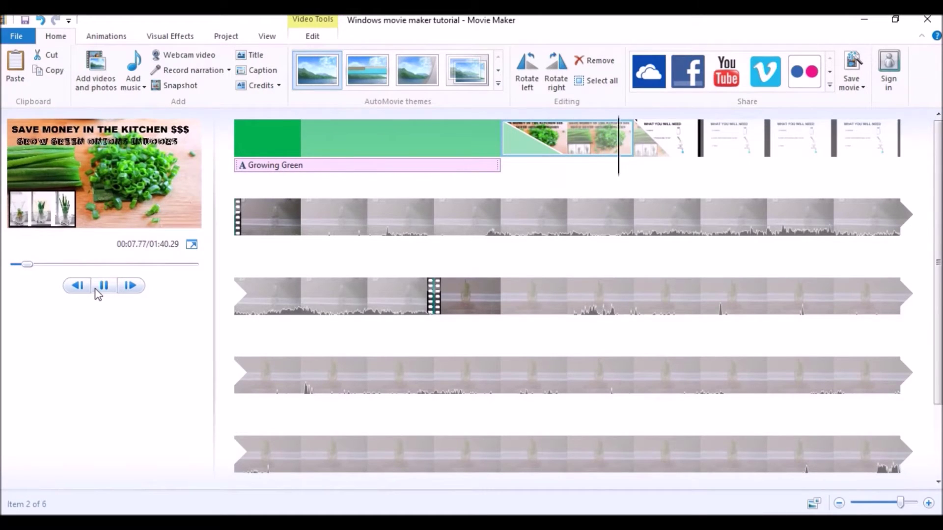
pyautogui.click(97, 288)
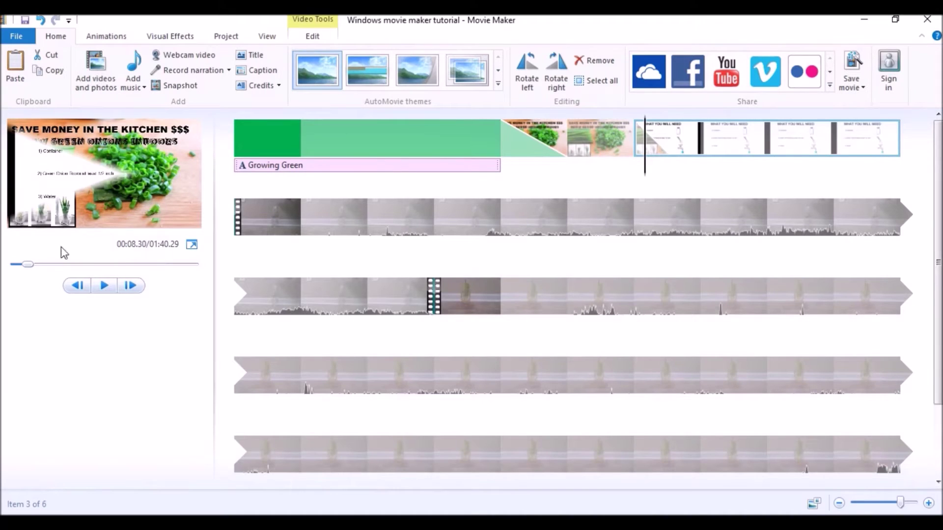
pyautogui.moveTo(28, 266); pyautogui.dragTo(14, 266)
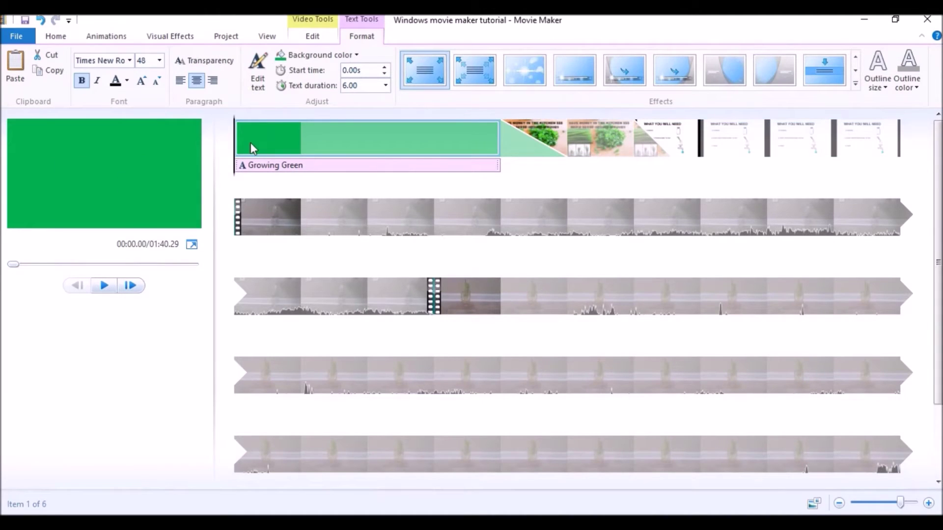
# Step: Change the title clip's background to black and preview it
pyautogui.click(317, 55)
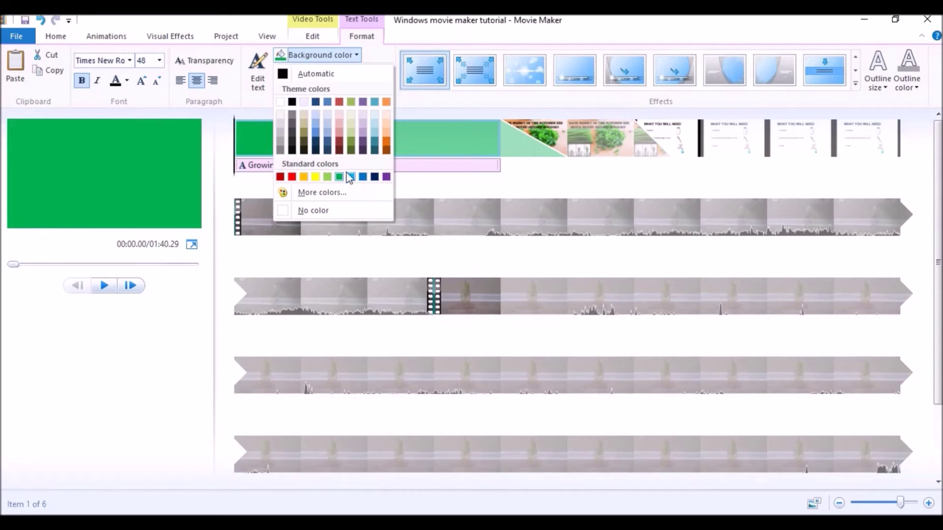
pyautogui.click(293, 151)
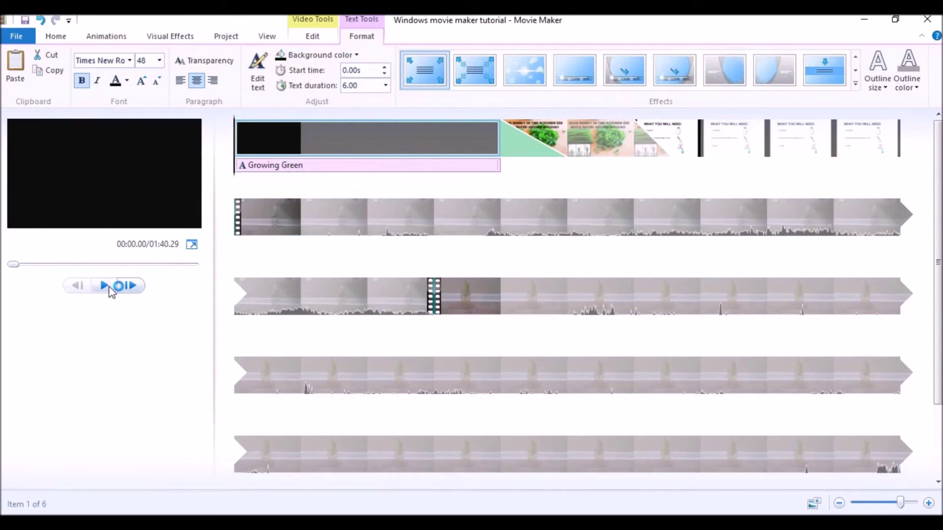
pyautogui.click(105, 286)
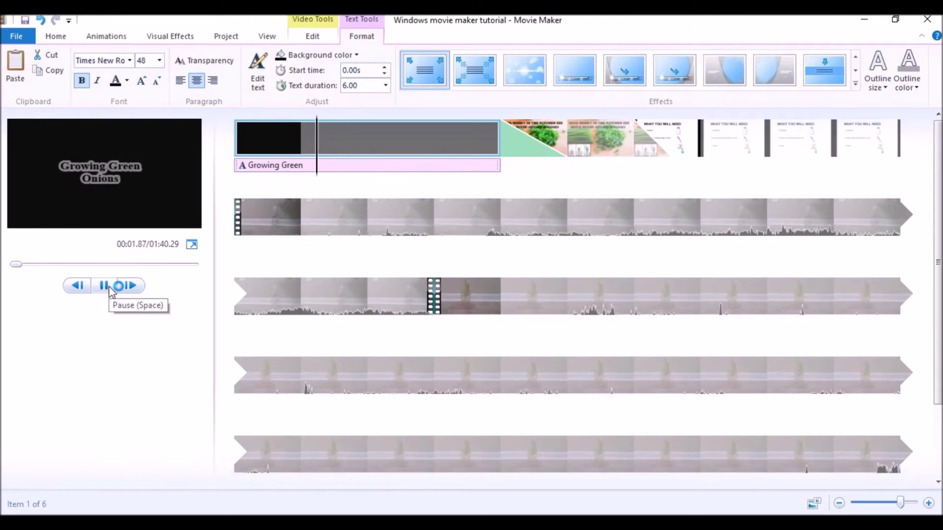
pyautogui.click(109, 287)
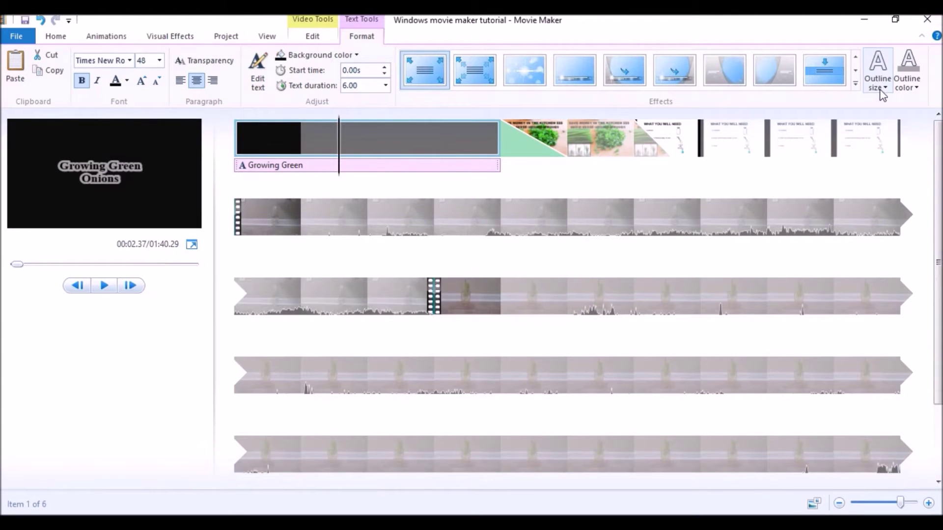
# Step: Give the title lettering a green outline
pyautogui.click(908, 81)
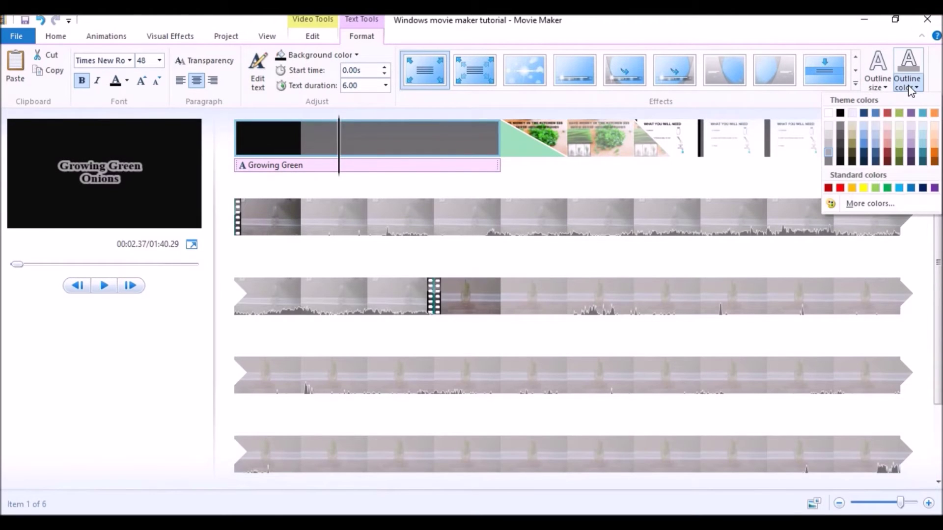
pyautogui.click(876, 188)
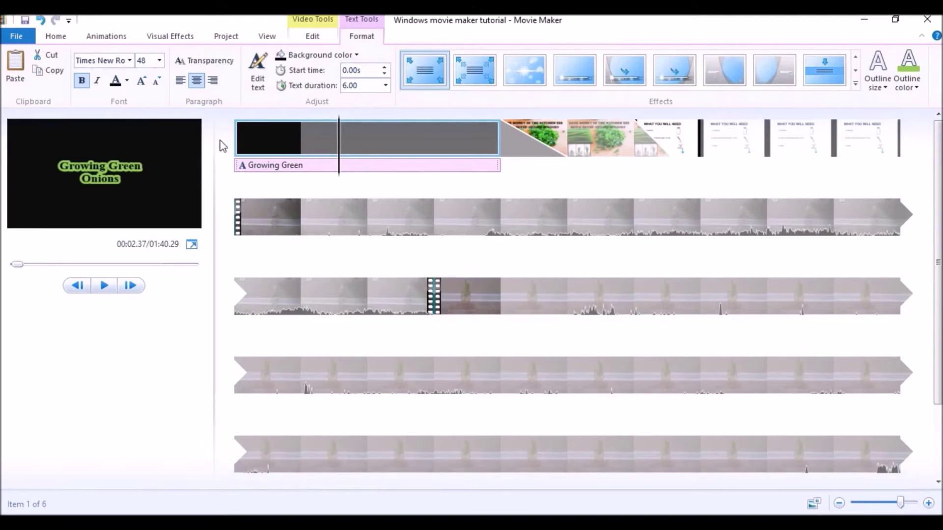
pyautogui.click(160, 60)
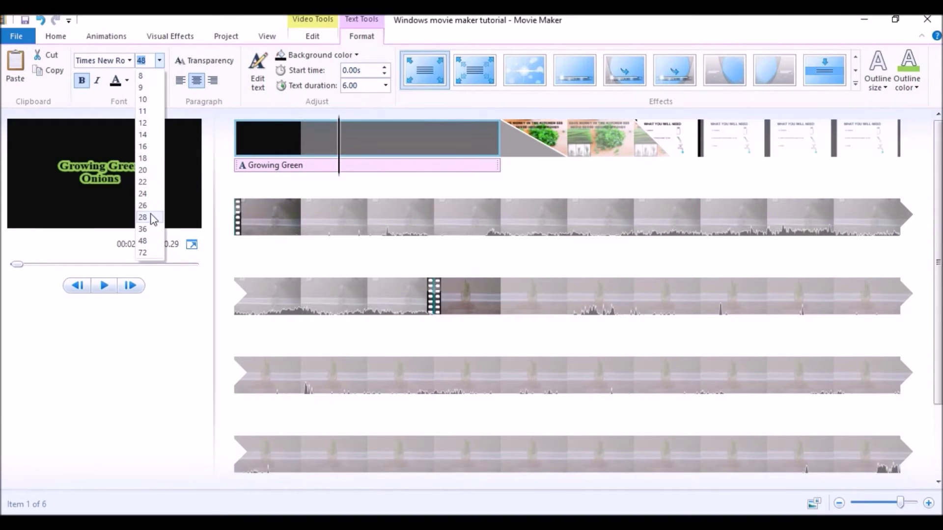
# Step: Enlarge the title to 72 pt, move its box higher and resize it to fit, then preview
pyautogui.click(143, 229)
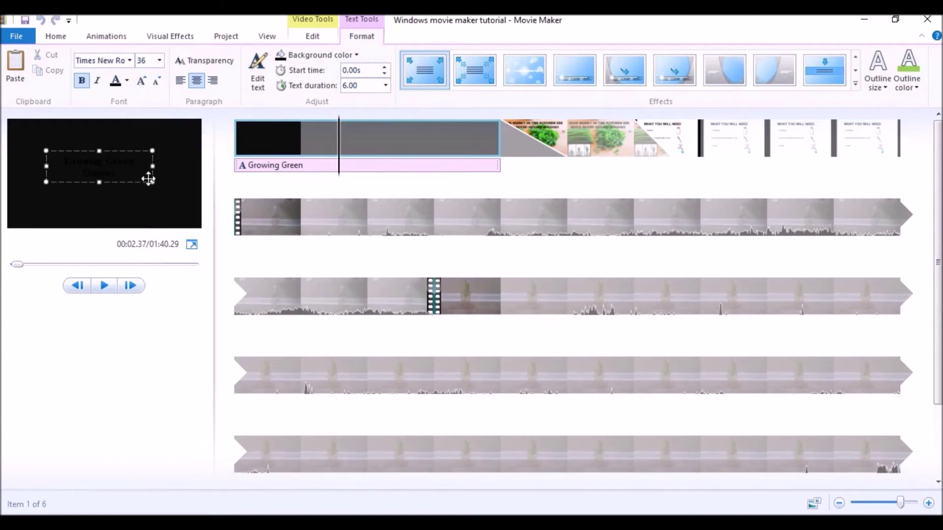
pyautogui.click(159, 60)
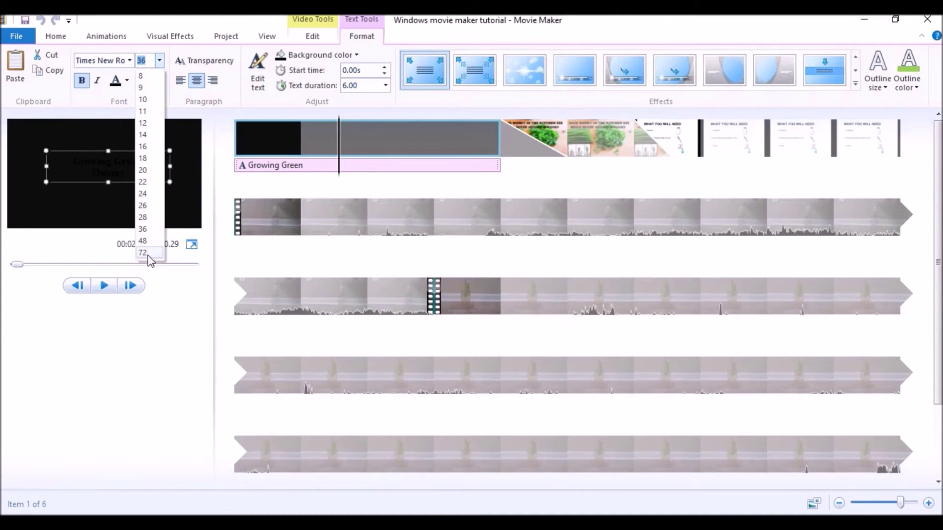
pyautogui.click(144, 254)
pyautogui.moveTo(113, 153); pyautogui.dragTo(109, 134)
pyautogui.moveTo(165, 205); pyautogui.dragTo(181, 229)
pyautogui.click(104, 285)
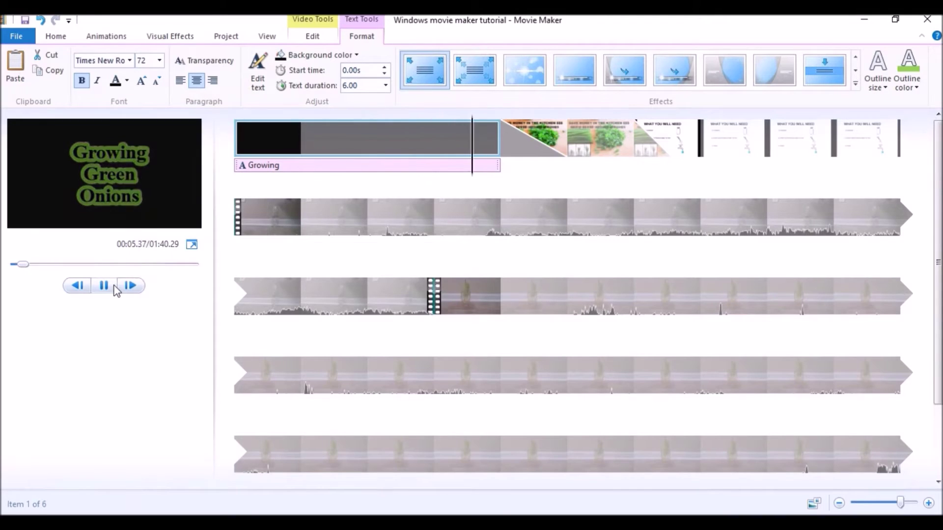
pyautogui.click(104, 285)
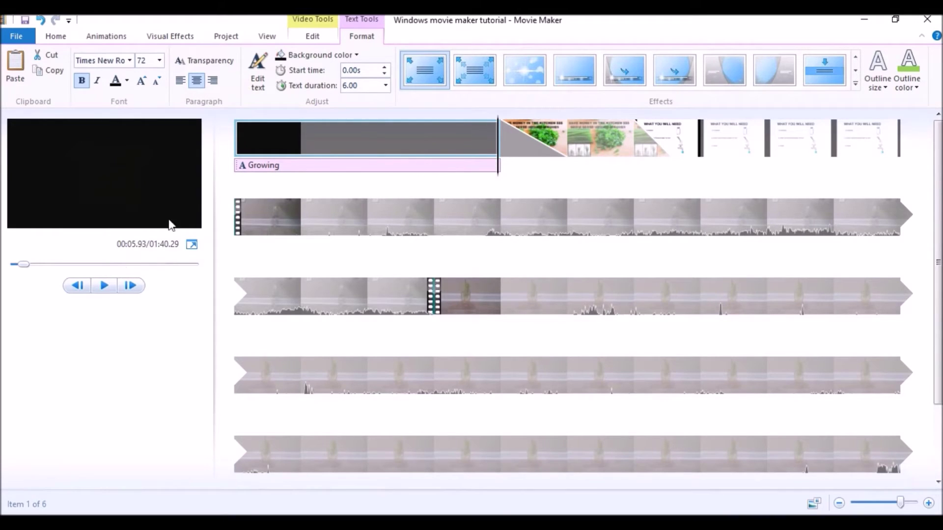
# Step: Set the title caption's text duration to 4.00 seconds
pyautogui.click(262, 166)
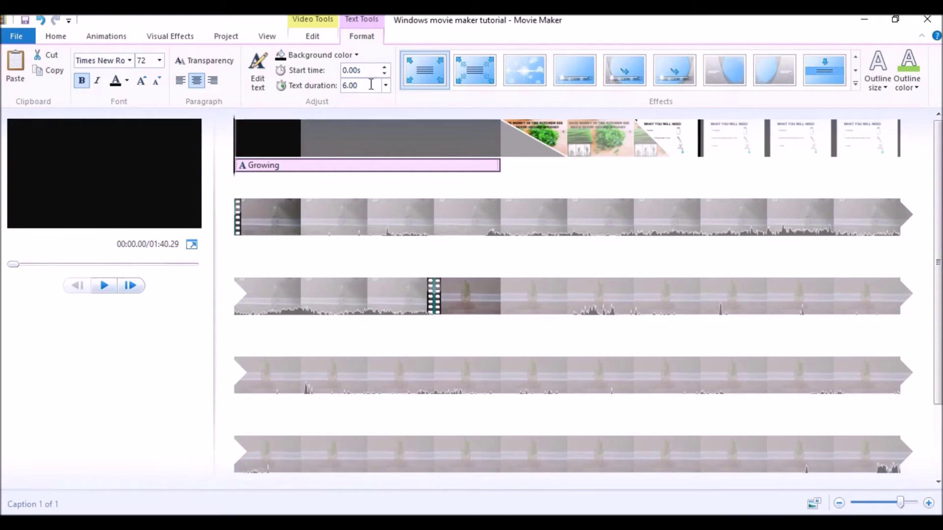
pyautogui.click(386, 86)
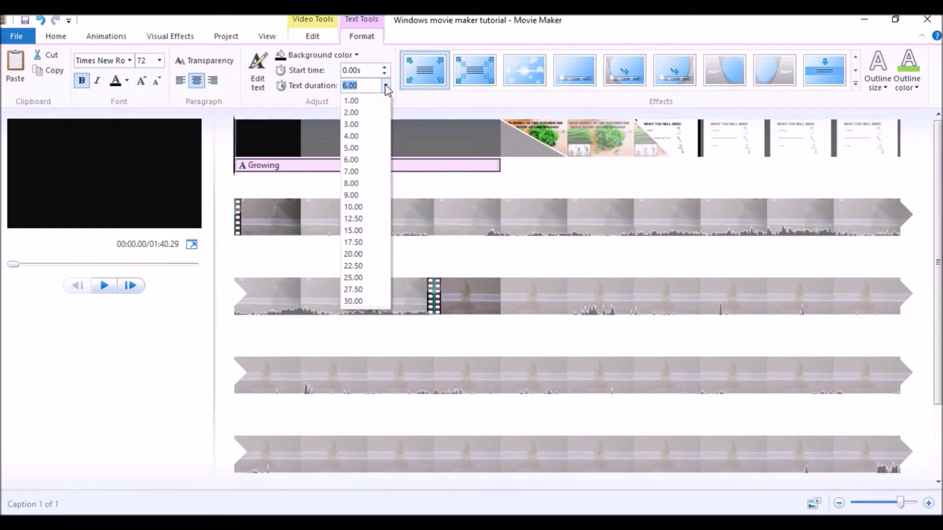
pyautogui.click(358, 136)
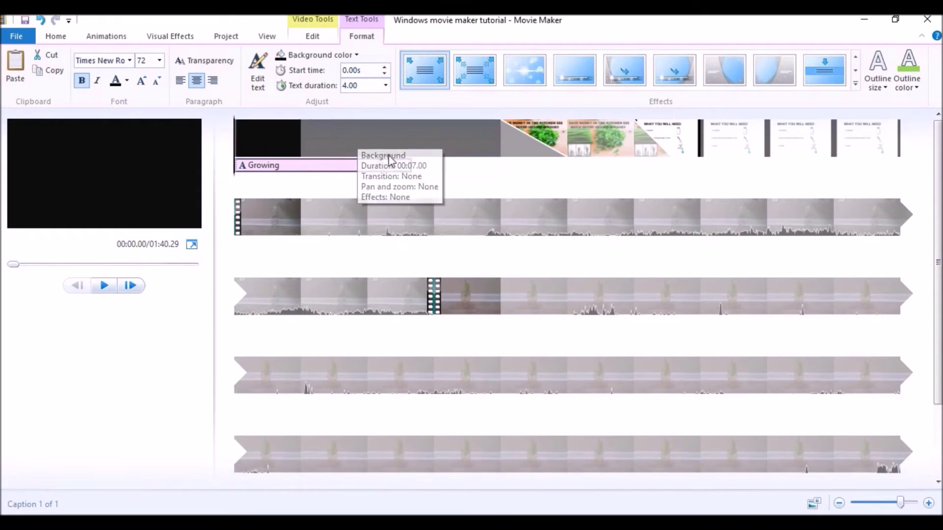
pyautogui.click(261, 139)
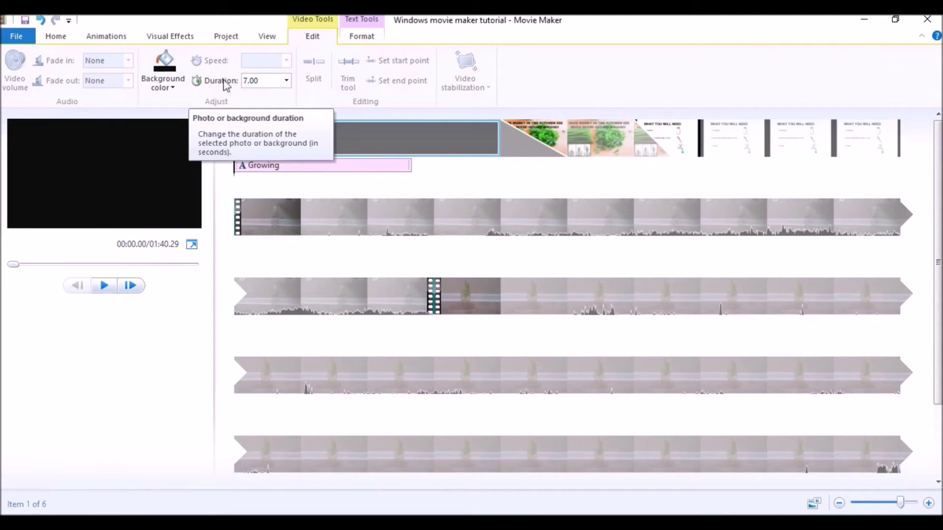
# Step: Shorten the title background clip to 5 seconds and preview past the title
pyautogui.click(352, 128)
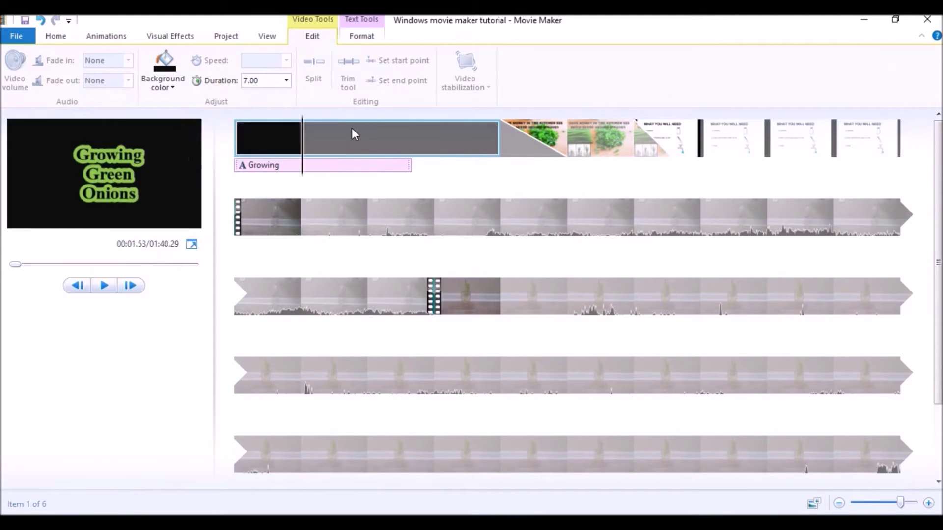
pyautogui.click(285, 81)
pyautogui.click(252, 143)
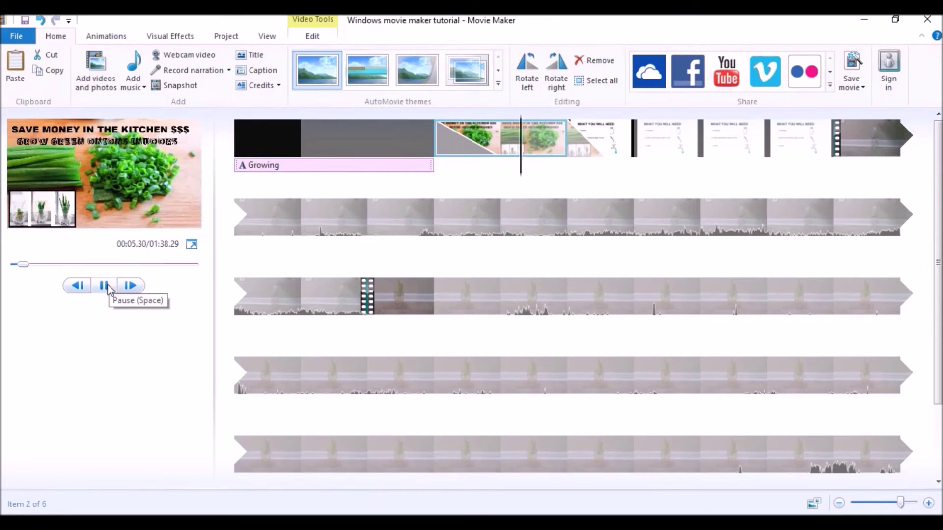
pyautogui.click(105, 286)
pyautogui.click(434, 142)
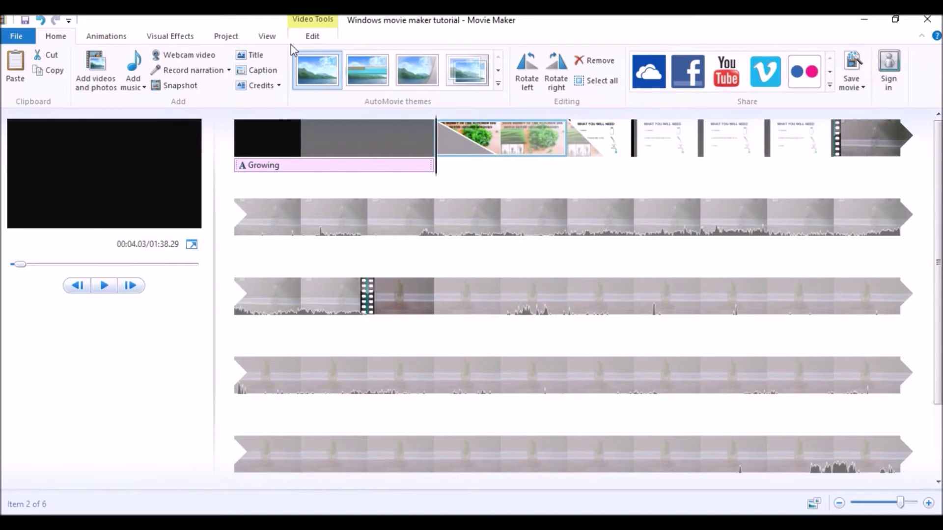
pyautogui.click(312, 35)
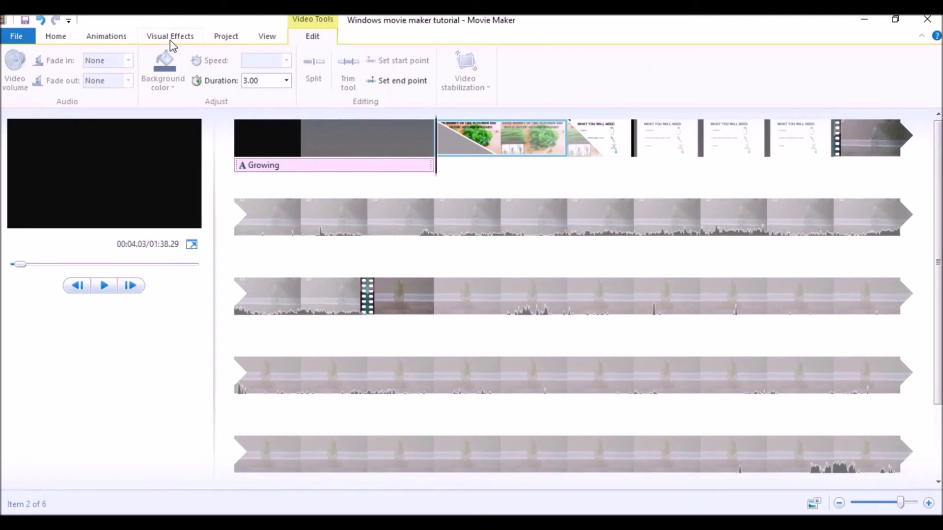
pyautogui.click(104, 287)
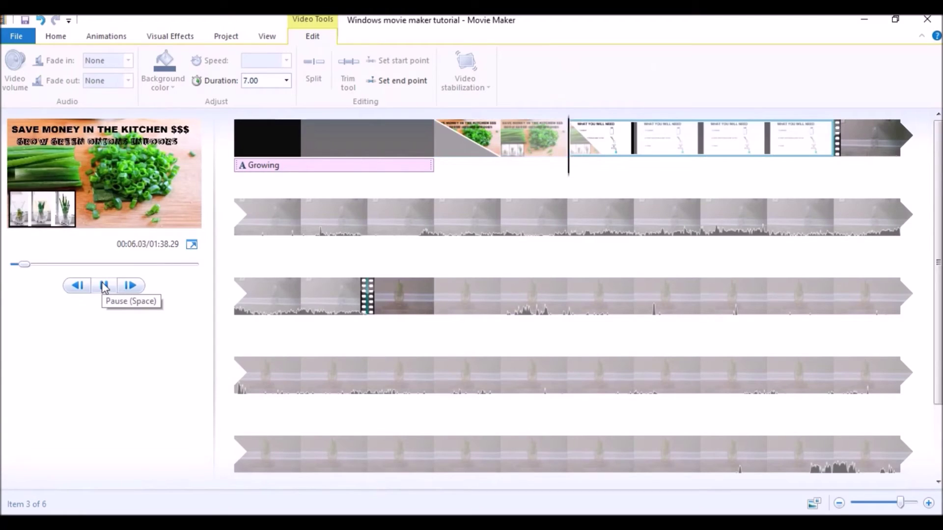
pyautogui.click(104, 286)
# Step: Set the second clip's duration to 4 seconds and preview the project up to 00:42.77
pyautogui.click(518, 139)
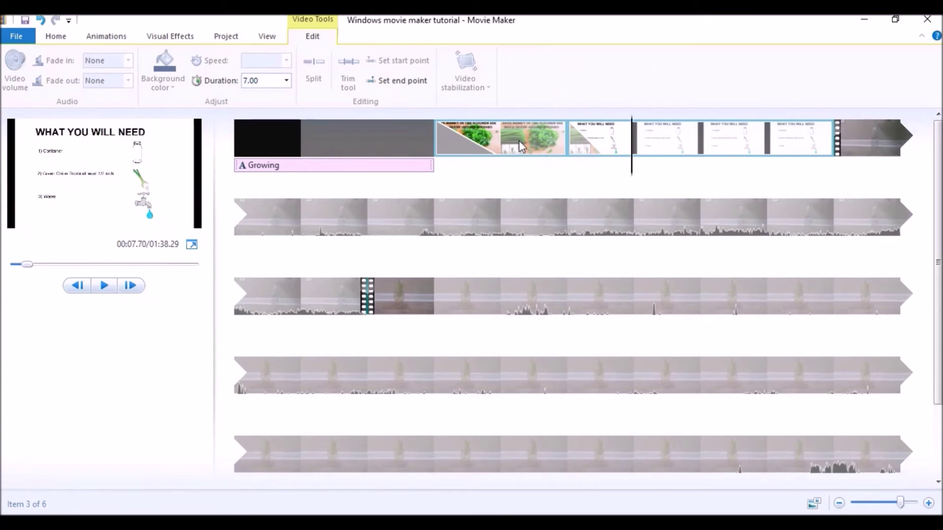
pyautogui.click(287, 80)
pyautogui.click(260, 129)
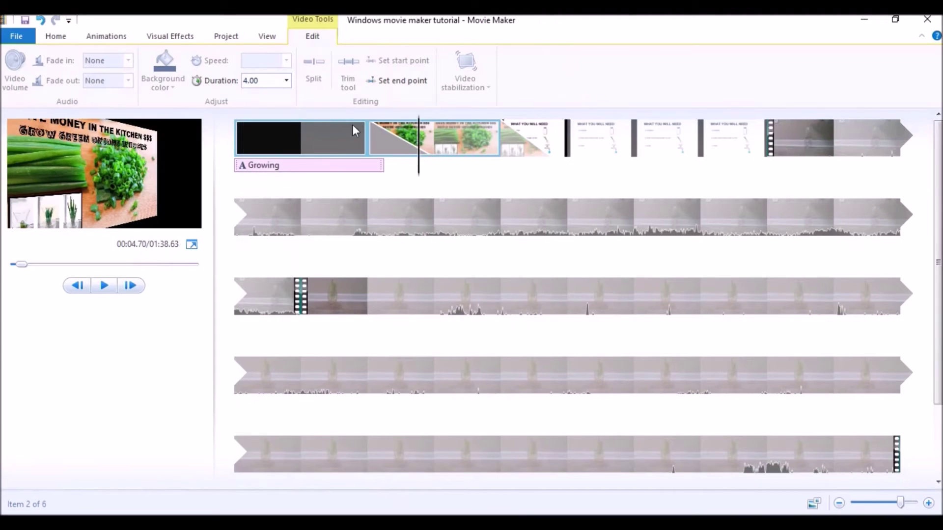
pyautogui.click(372, 142)
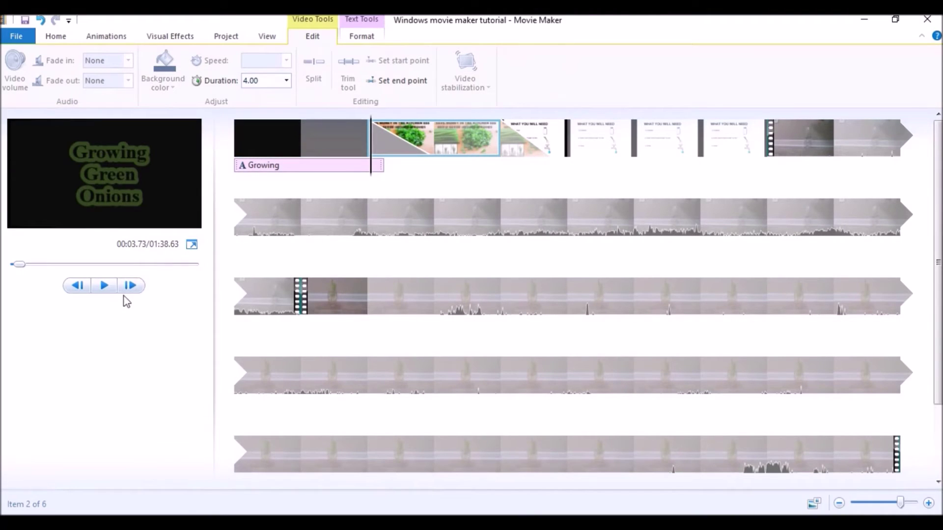
pyautogui.click(103, 286)
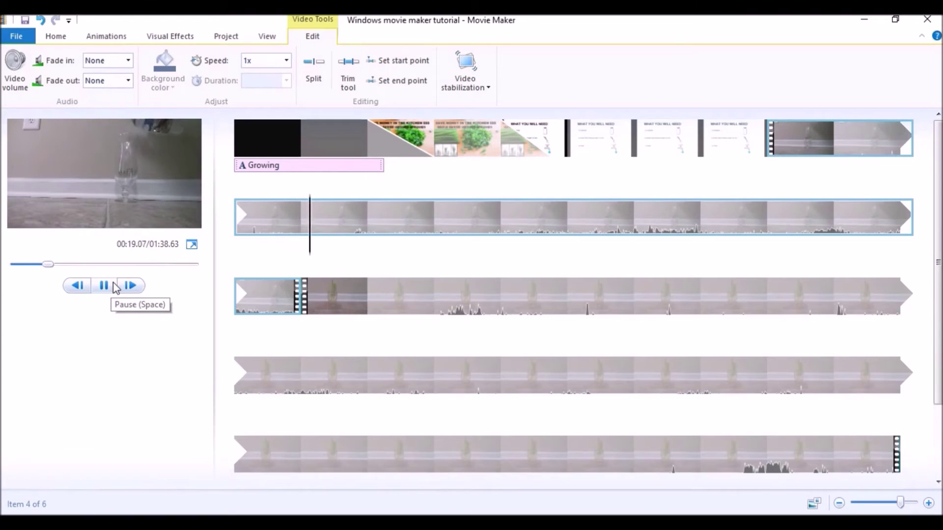
pyautogui.click(115, 287)
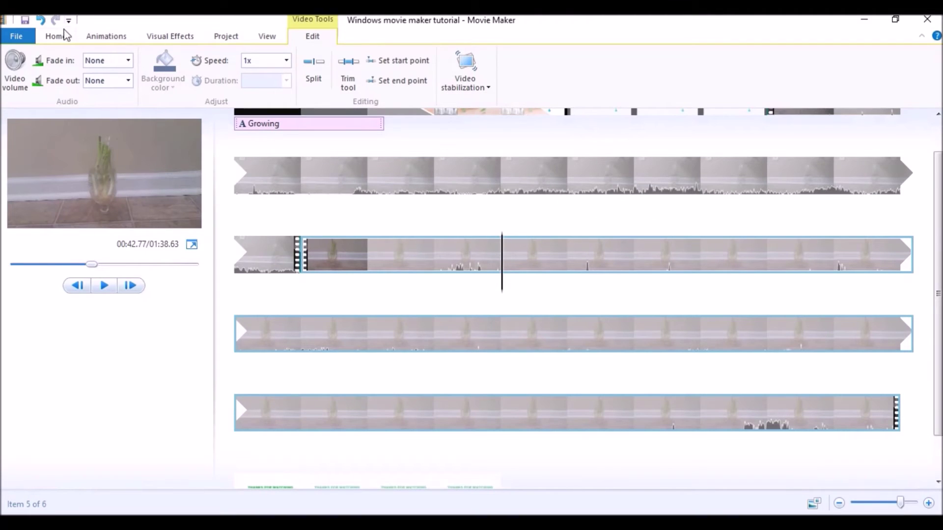
pyautogui.click(55, 37)
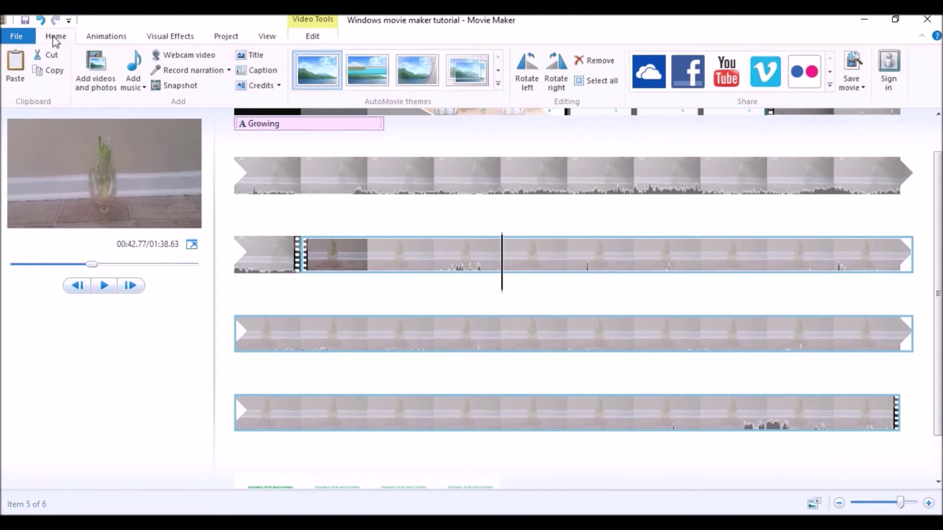
# Step: Add a $$$ caption at 42.73 s, narrow its text box, and select the text
pyautogui.click(257, 70)
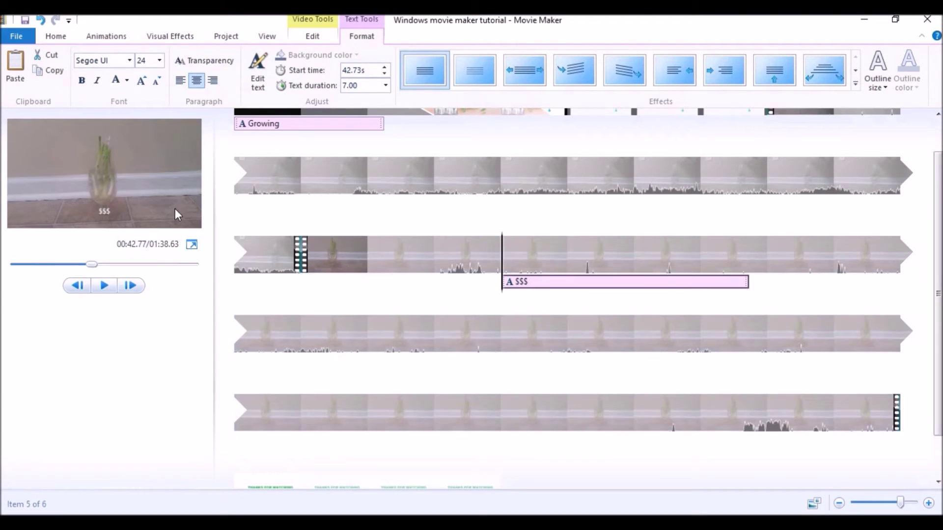
pyautogui.moveTo(173, 210); pyautogui.dragTo(154, 153)
pyautogui.doubleClick(155, 154)
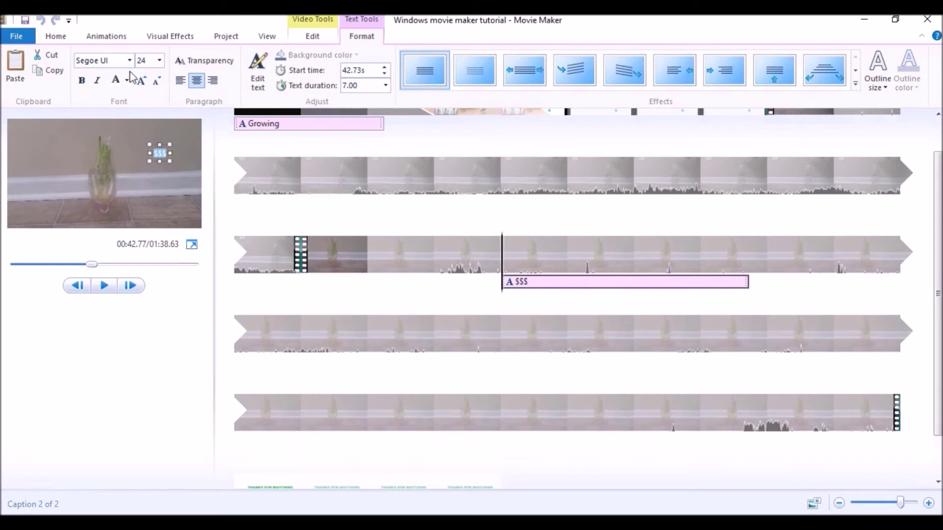
pyautogui.click(129, 60)
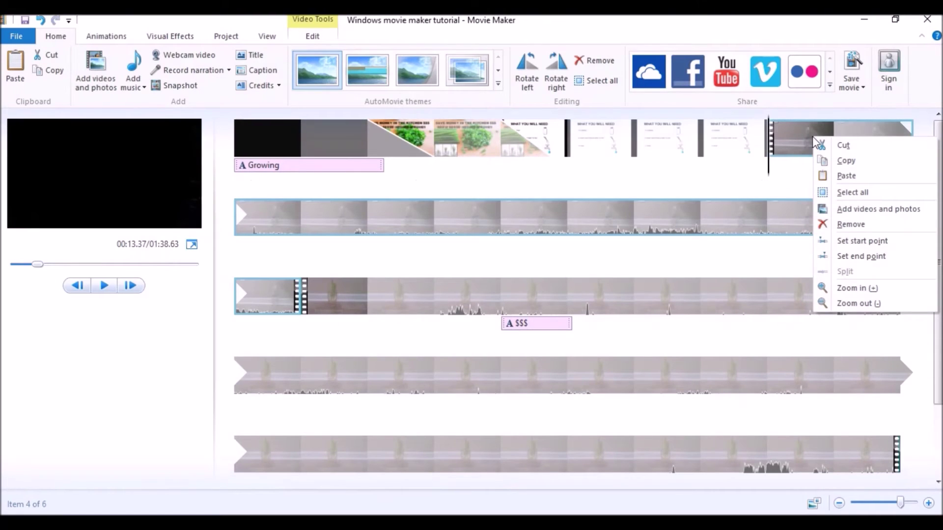
pyautogui.rightClick(794, 143)
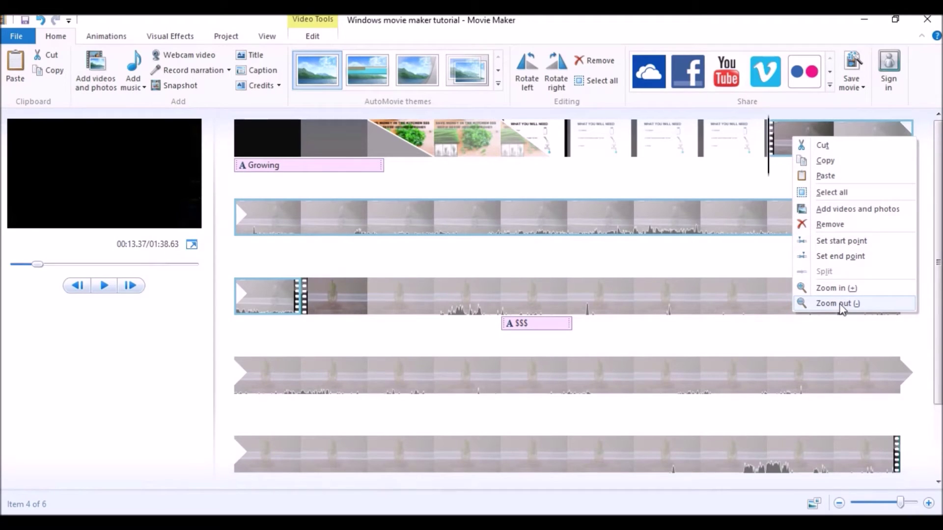
pyautogui.click(550, 218)
pyautogui.click(391, 216)
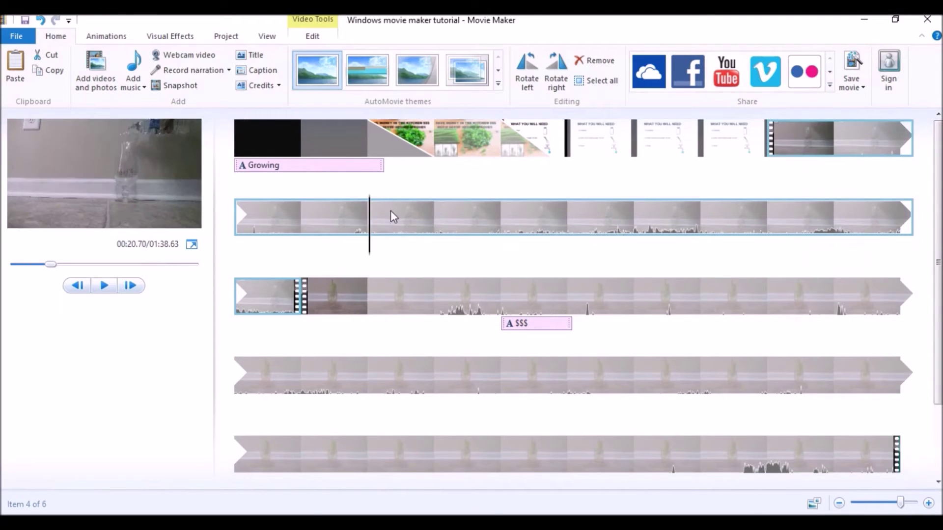
pyautogui.rightClick(391, 212)
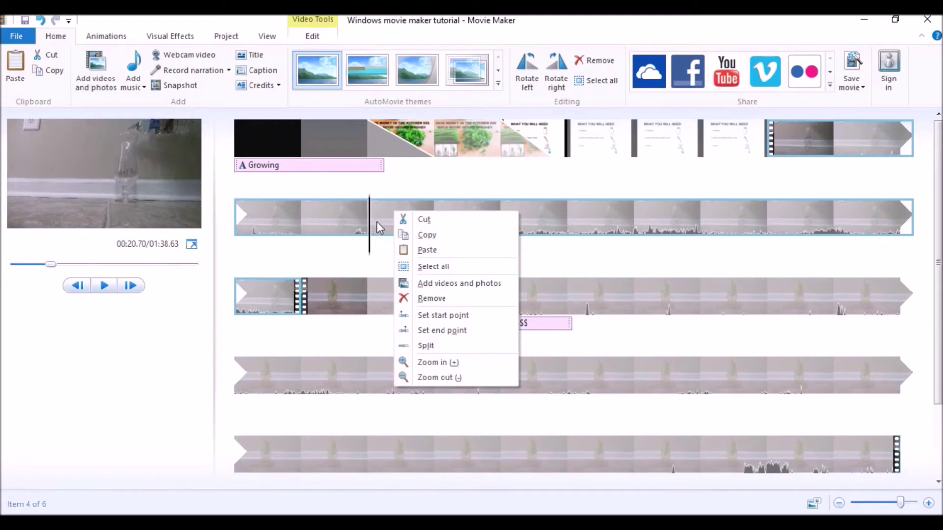
pyautogui.rightClick(317, 284)
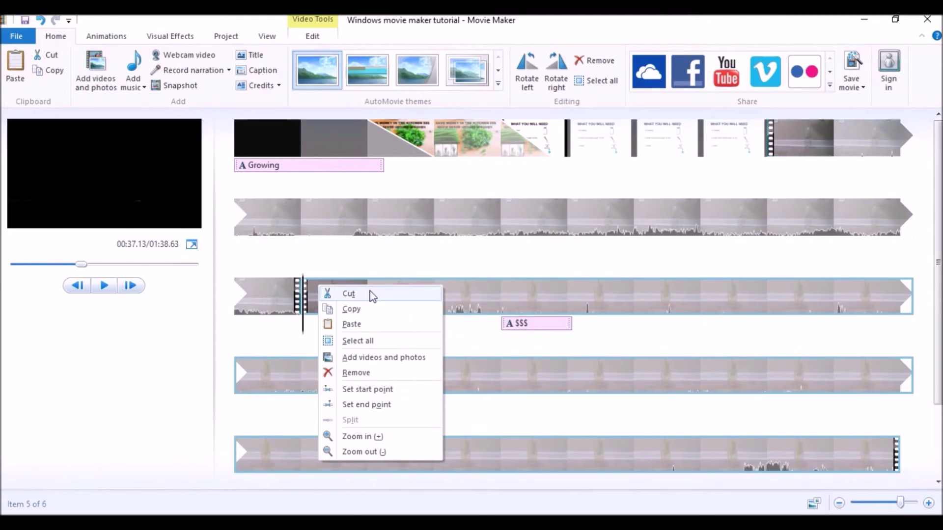
pyautogui.rightClick(394, 225)
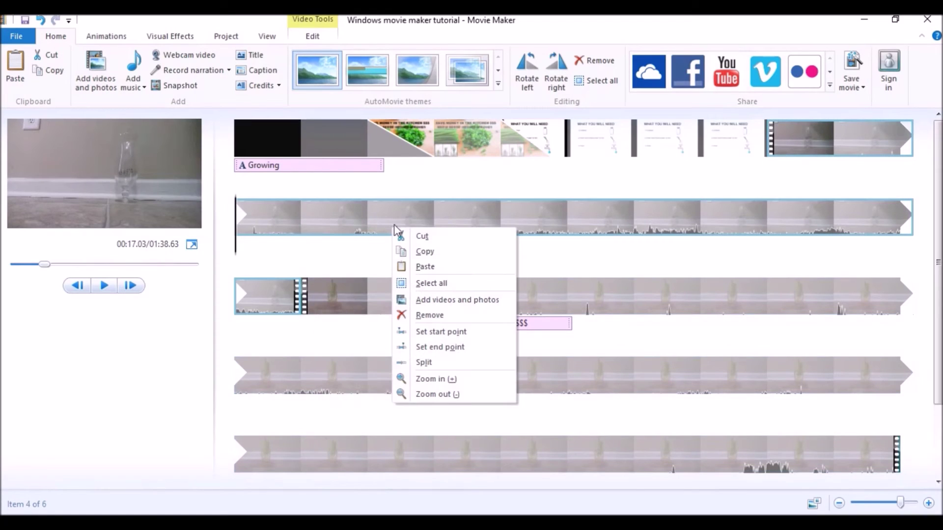
# Step: Split the second-row clip at 00:24.37
pyautogui.click(425, 363)
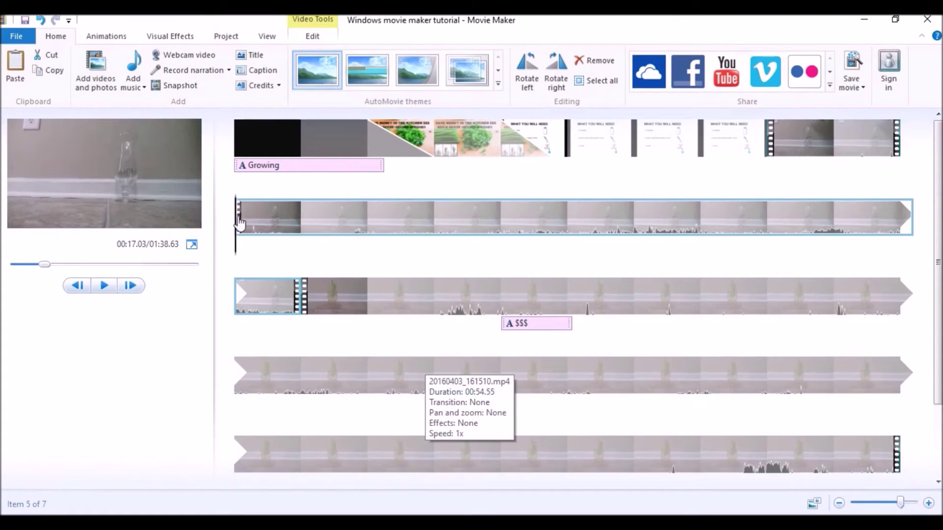
pyautogui.rightClick(364, 234)
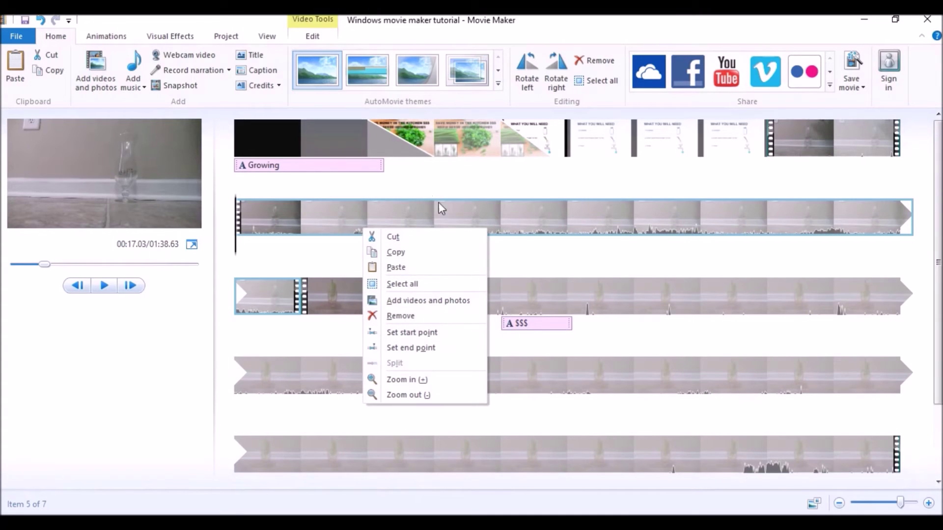
pyautogui.click(546, 222)
pyautogui.click(544, 217)
pyautogui.rightClick(543, 217)
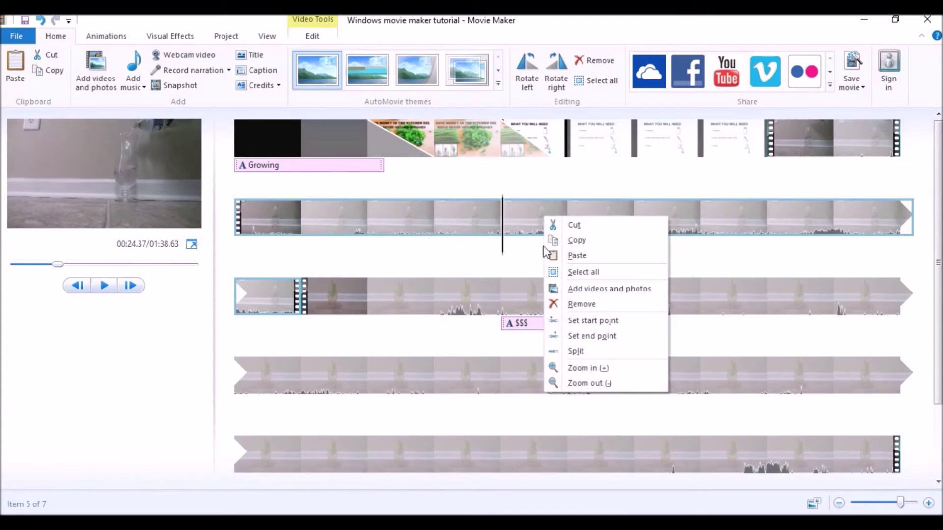
pyautogui.click(576, 351)
pyautogui.doubleClick(470, 221)
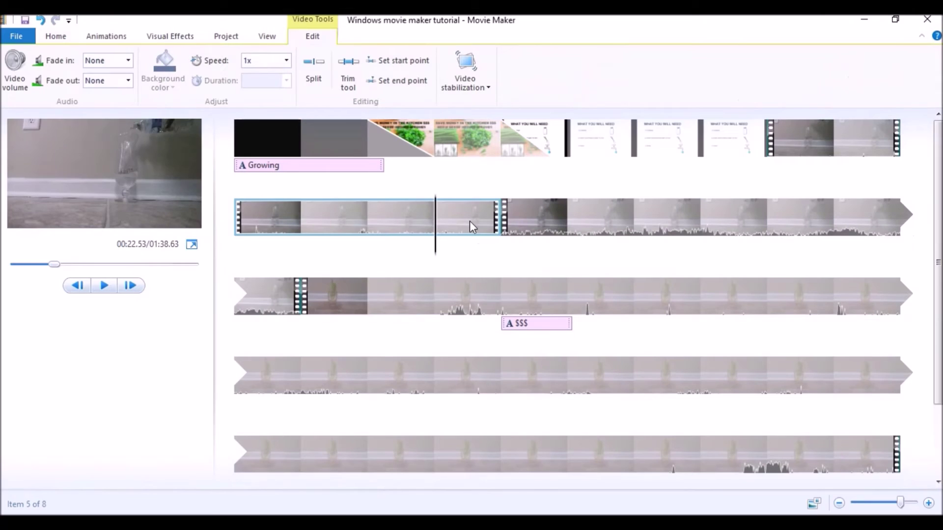
# Step: Split the third-row clip at 00:40.33
pyautogui.click(366, 297)
pyautogui.rightClick(366, 297)
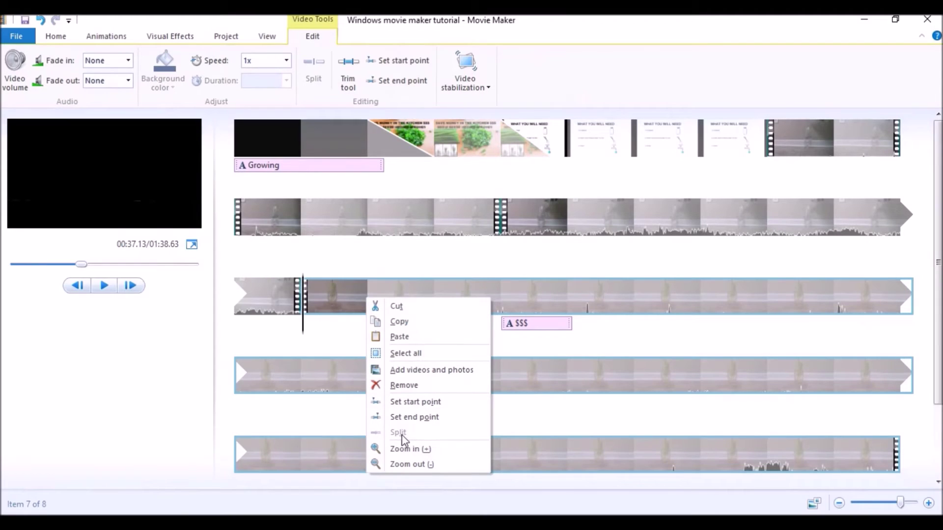
pyautogui.click(530, 290)
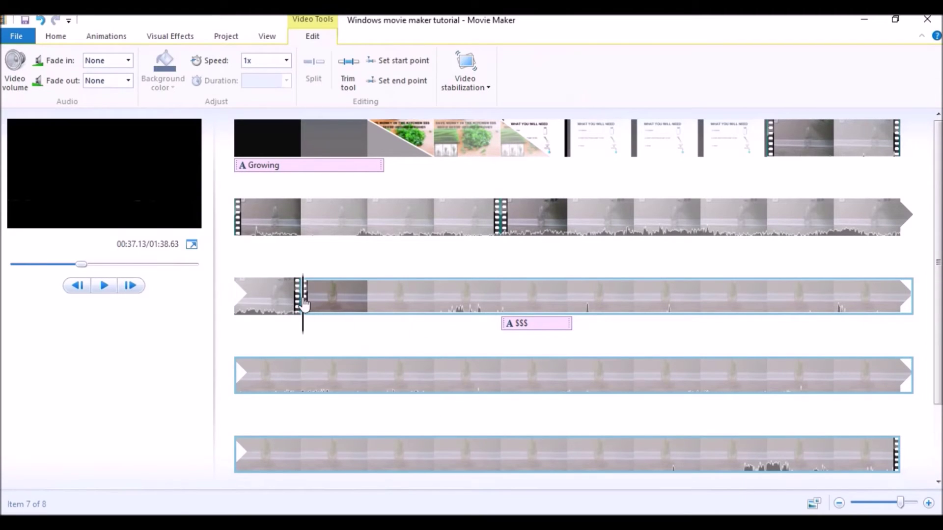
pyautogui.moveTo(302, 304); pyautogui.dragTo(417, 310)
pyautogui.rightClick(417, 310)
pyautogui.click(441, 437)
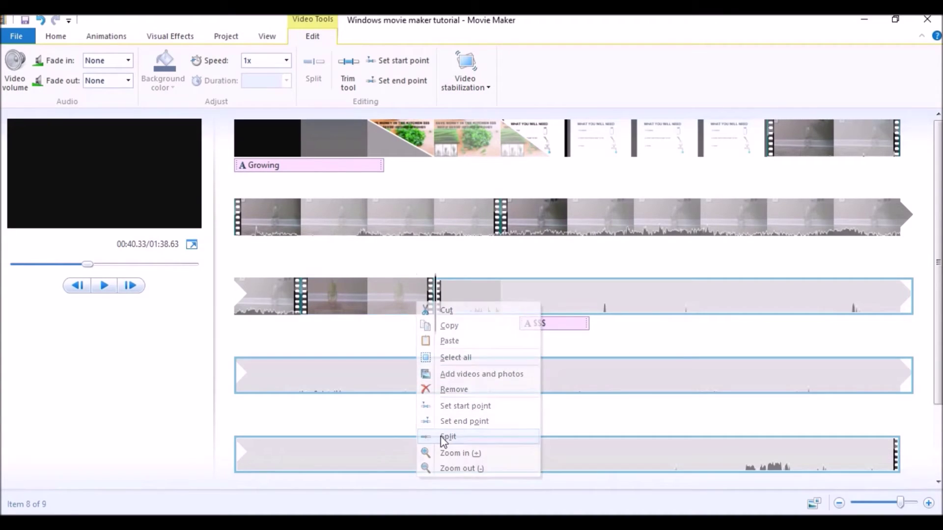
pyautogui.click(316, 297)
pyautogui.rightClick(315, 296)
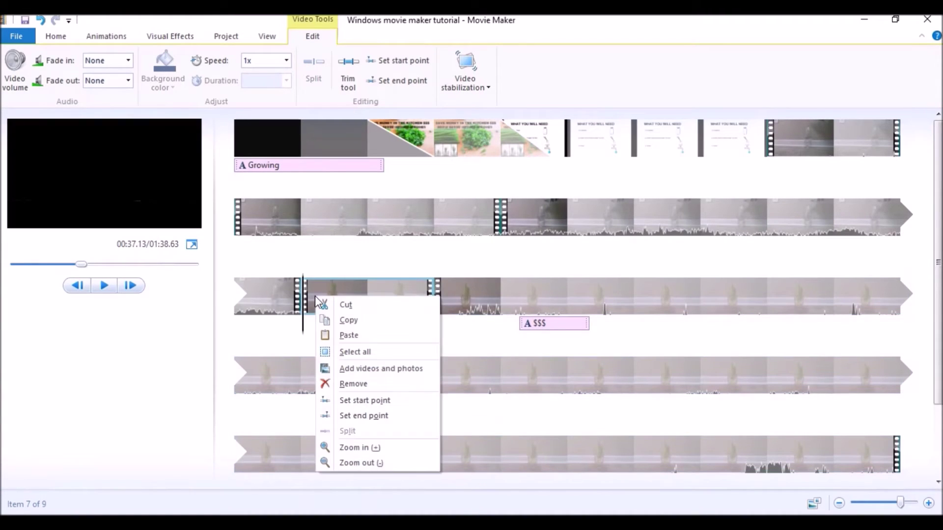
# Step: Undo the trial splits and the first-row clip change
pyautogui.click(318, 279)
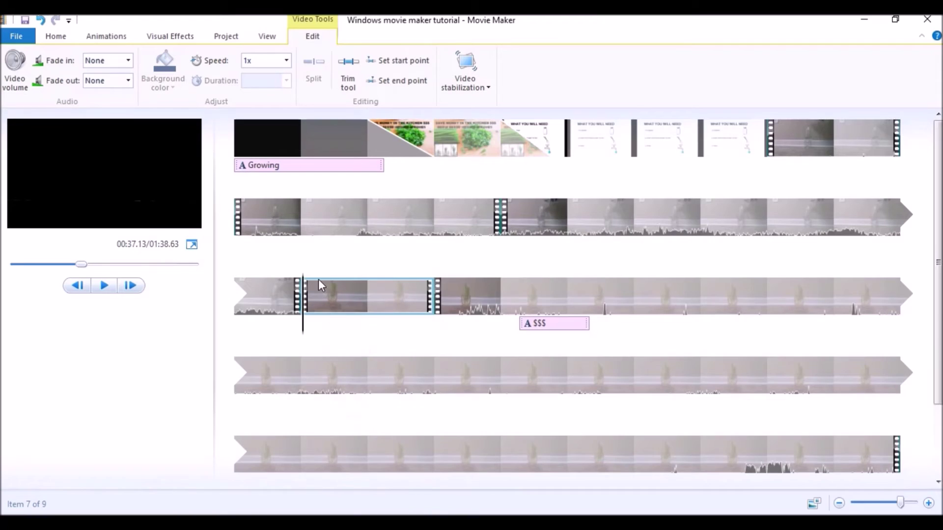
pyautogui.click(41, 20)
pyautogui.click(42, 20)
pyautogui.click(41, 22)
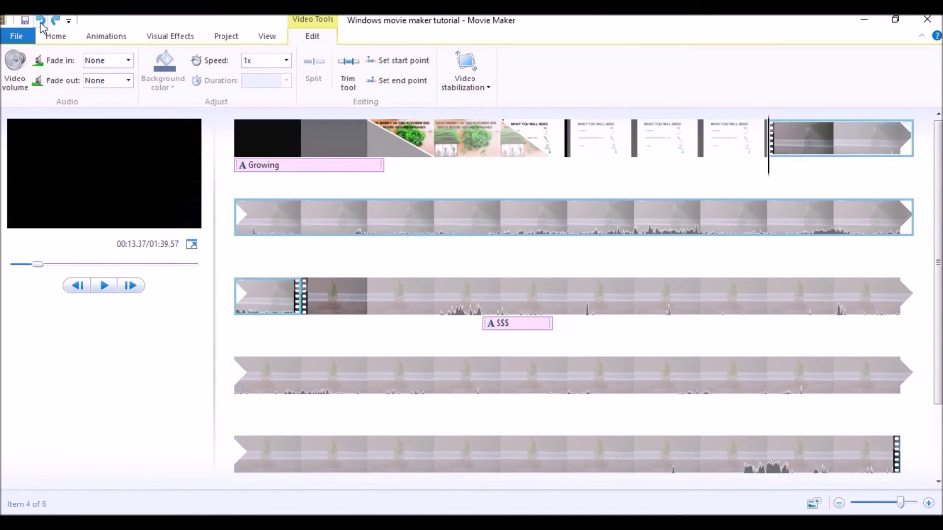
# Step: Undo the $$$ caption edits and title changes back to the 7.00 s title clip
pyautogui.click(41, 23)
pyautogui.click(41, 23)
pyautogui.click(41, 22)
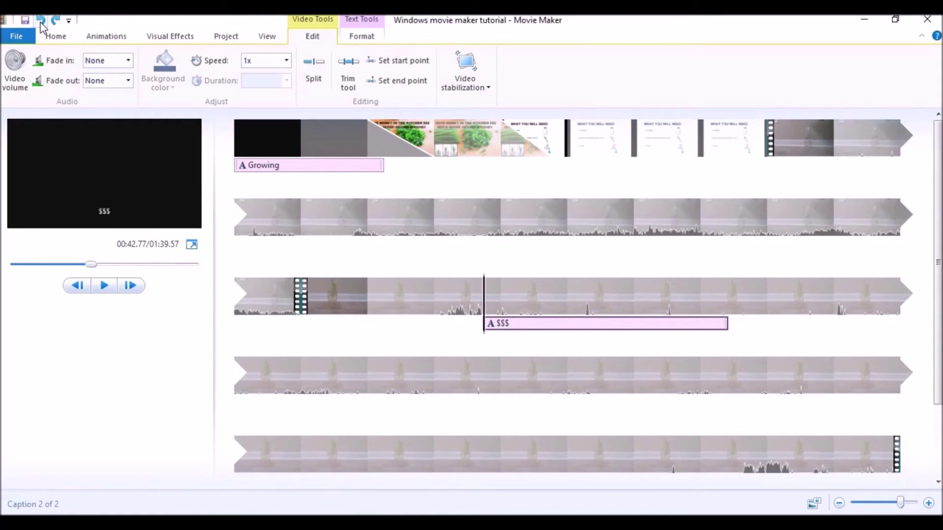
pyautogui.click(41, 22)
pyautogui.click(41, 23)
pyautogui.click(41, 22)
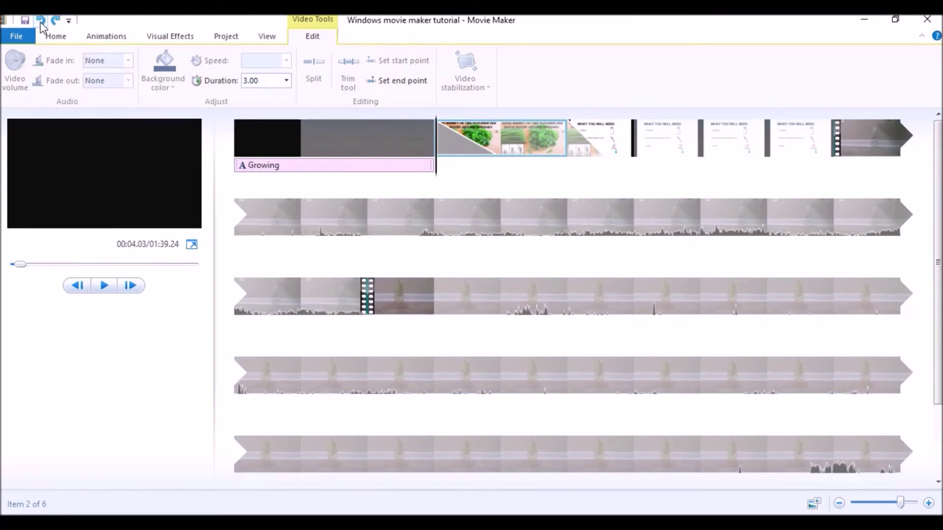
pyautogui.click(41, 23)
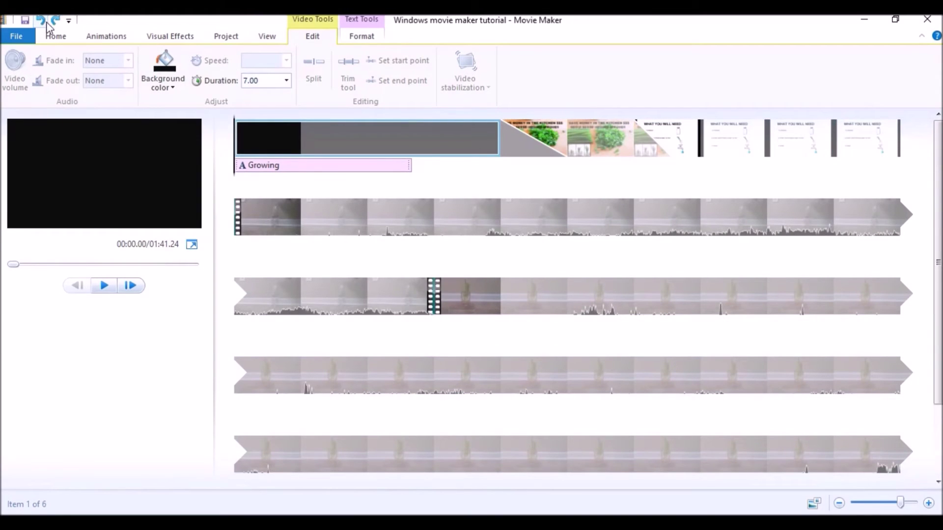
# Step: Redo the title changes, $$$ caption, second-row split, and the CREDITS slide
pyautogui.click(54, 22)
pyautogui.click(54, 23)
pyautogui.click(54, 23)
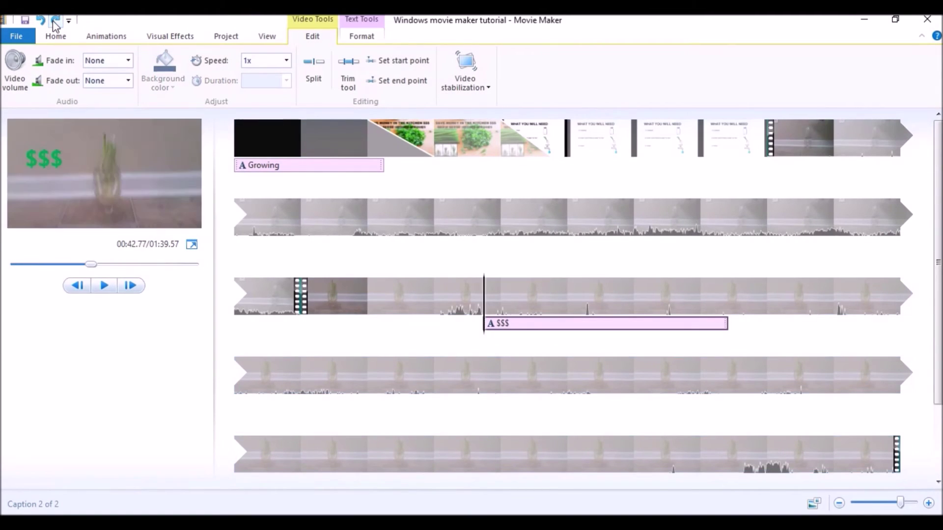
pyautogui.click(54, 23)
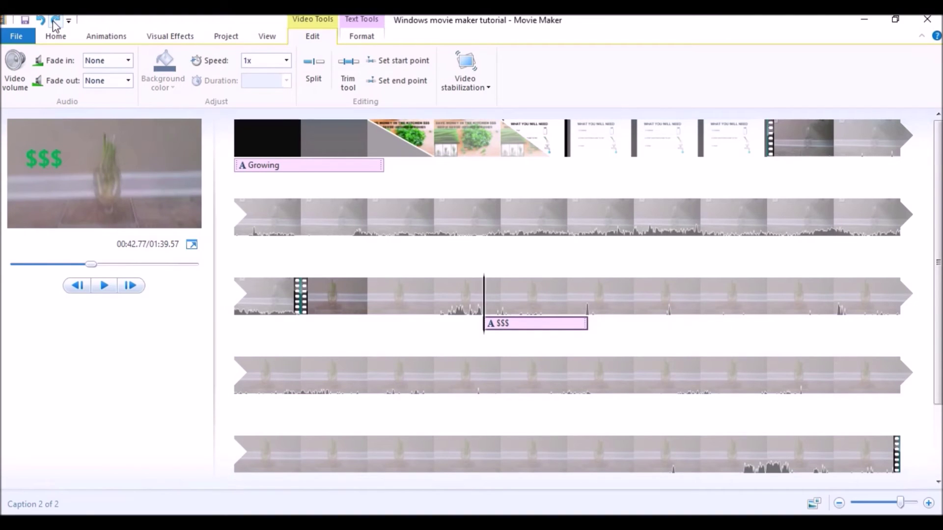
pyautogui.click(54, 23)
pyautogui.click(54, 23)
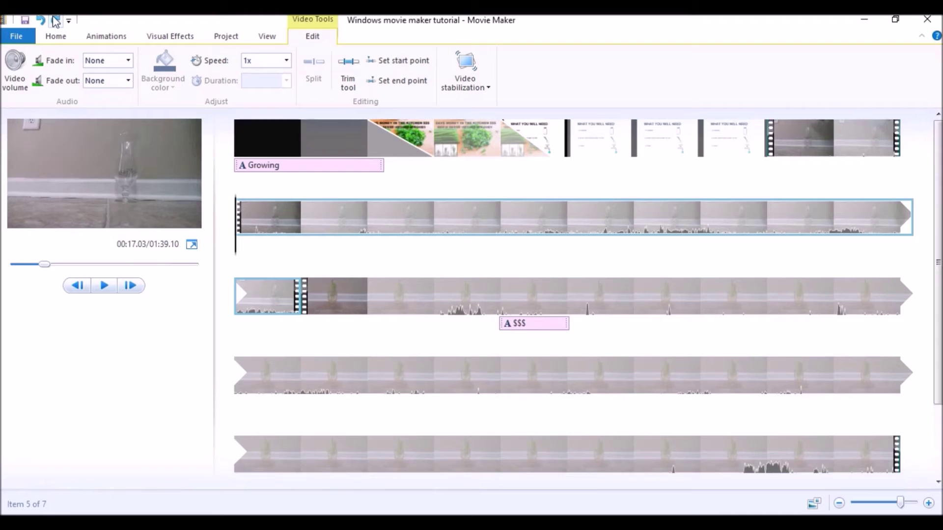
pyautogui.click(56, 22)
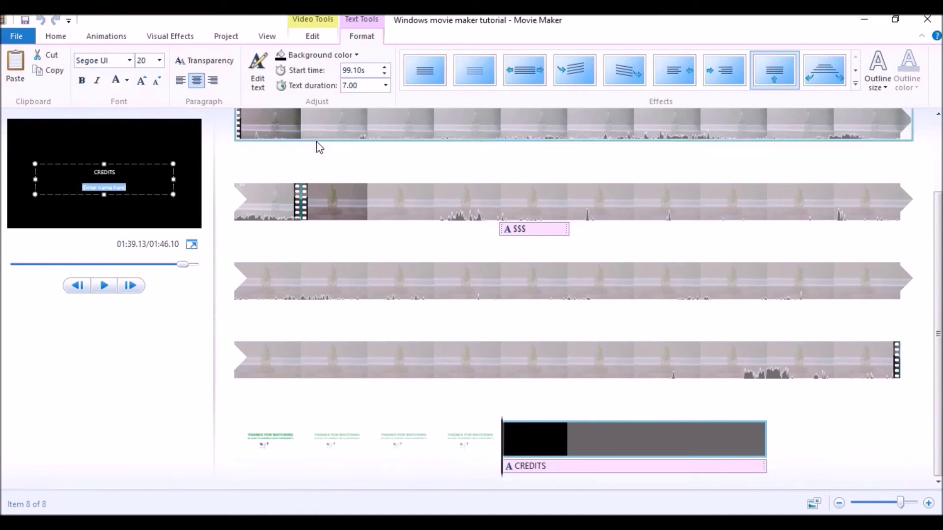
# Step: Replace the credits placeholder name with 'Lalas World' and preview the slide
pyautogui.doubleClick(113, 188)
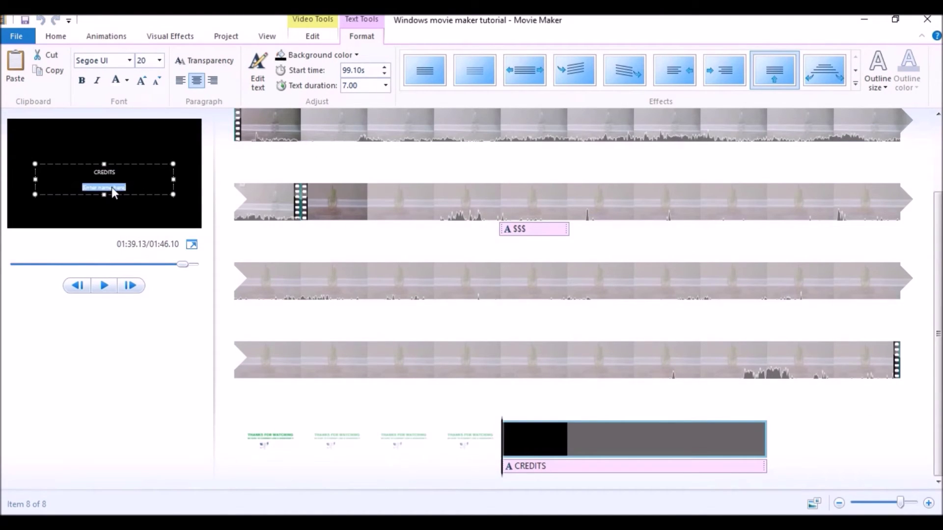
pyautogui.write('Lalas World')
pyautogui.click(113, 291)
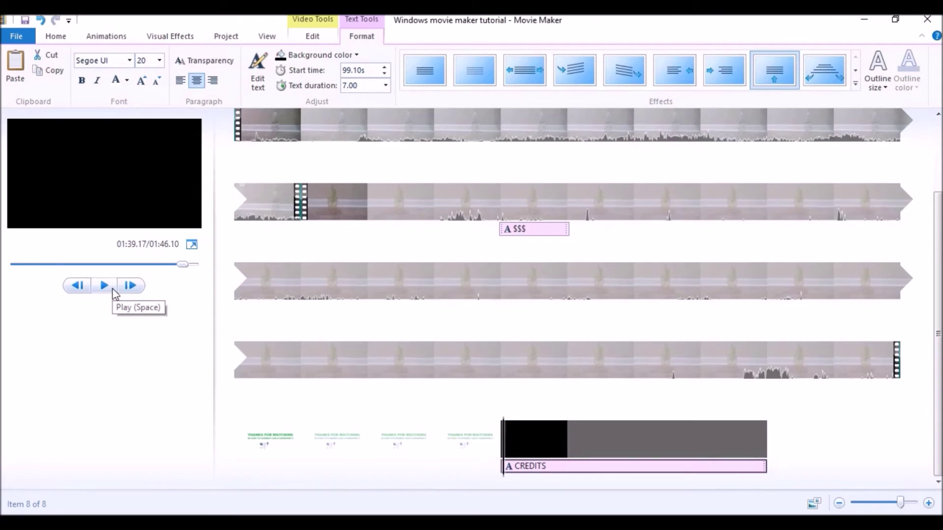
pyautogui.click(112, 292)
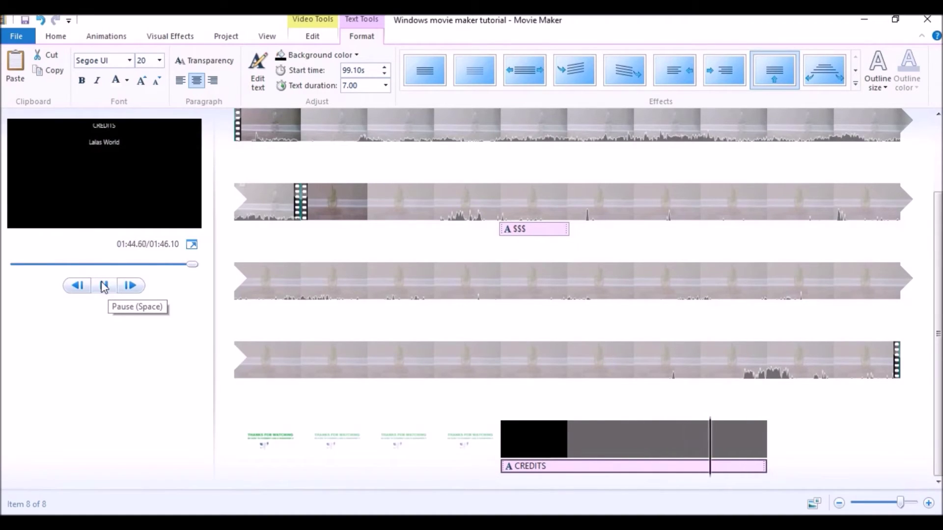
pyautogui.click(105, 287)
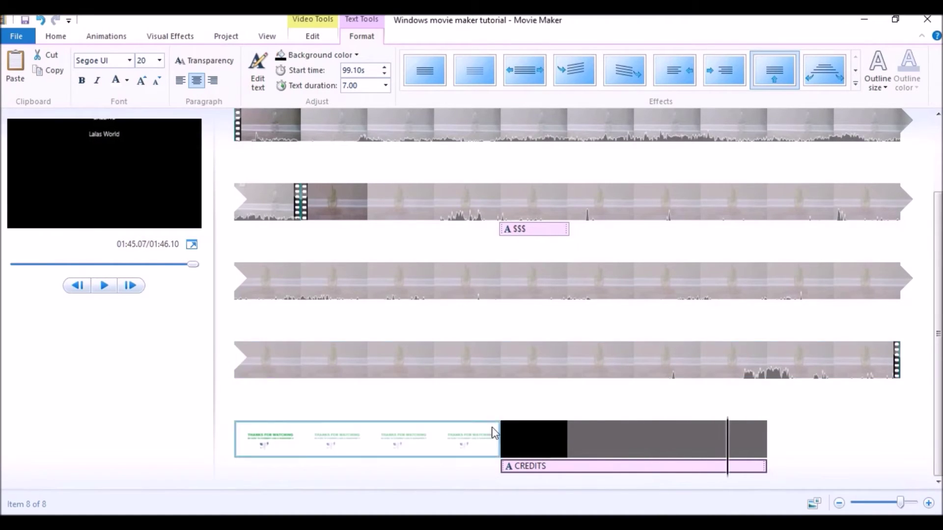
# Step: Replay the credits slide from its start, pausing while the text is visible
pyautogui.click(504, 439)
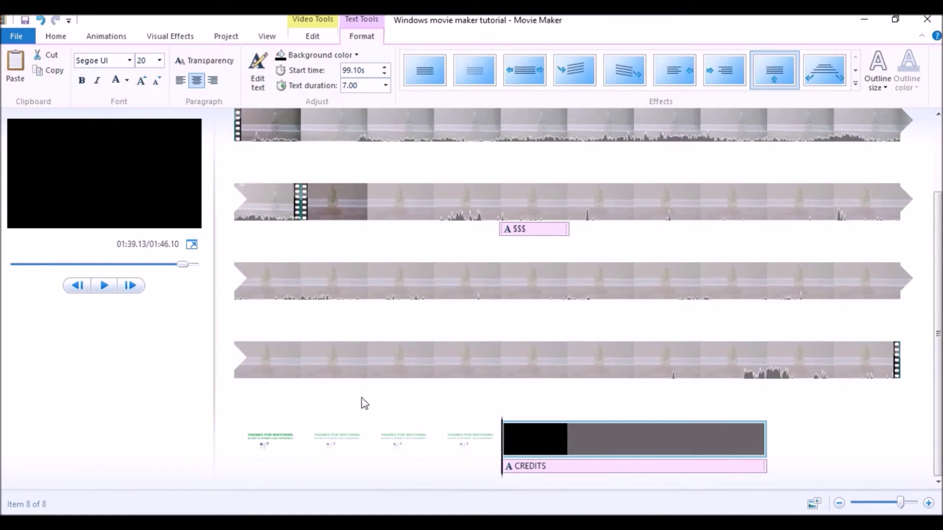
pyautogui.click(105, 287)
pyautogui.click(106, 288)
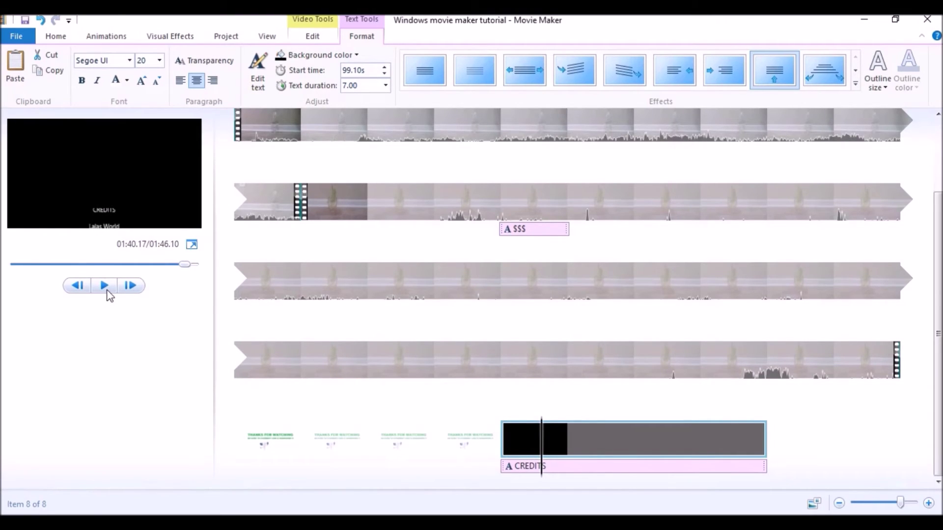
pyautogui.click(108, 290)
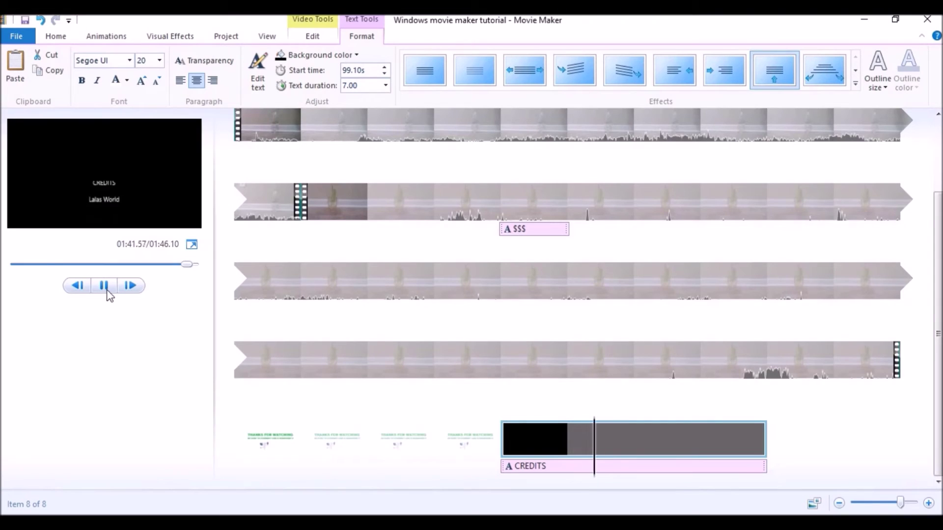
pyautogui.click(105, 287)
# Step: Add 'Lalas World' and 'Fun Stuff' lines to the credits text
pyautogui.doubleClick(110, 173)
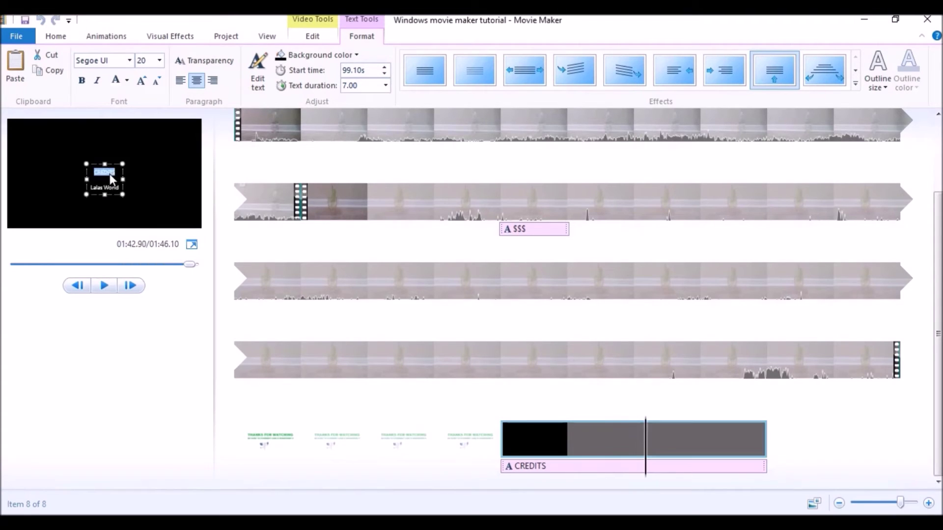
pyautogui.click(104, 177)
pyautogui.press('Return')
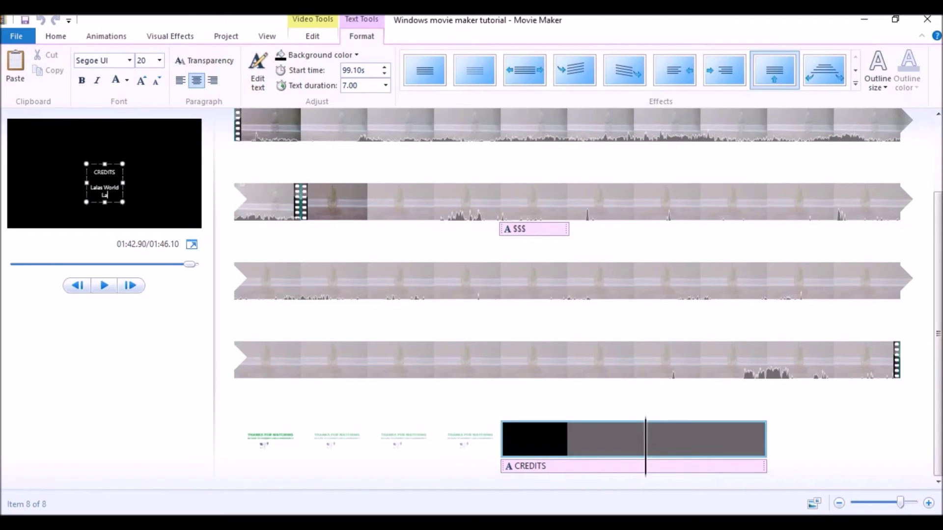
pyautogui.write('Lalas World')
pyautogui.press('Return')
pyautogui.write('Fun Stuff')
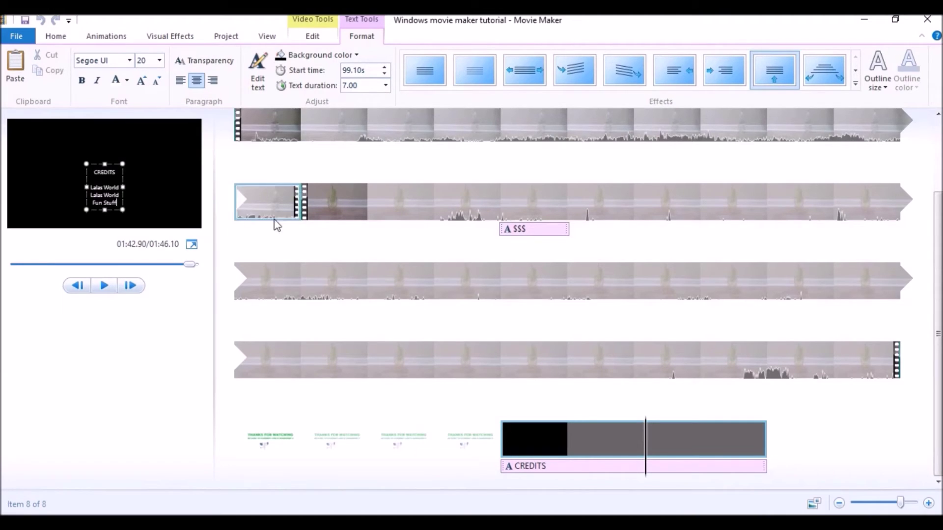
# Step: Widen the credits text box so the lines fit and play it back to check
pyautogui.moveTo(122, 187); pyautogui.dragTo(155, 187)
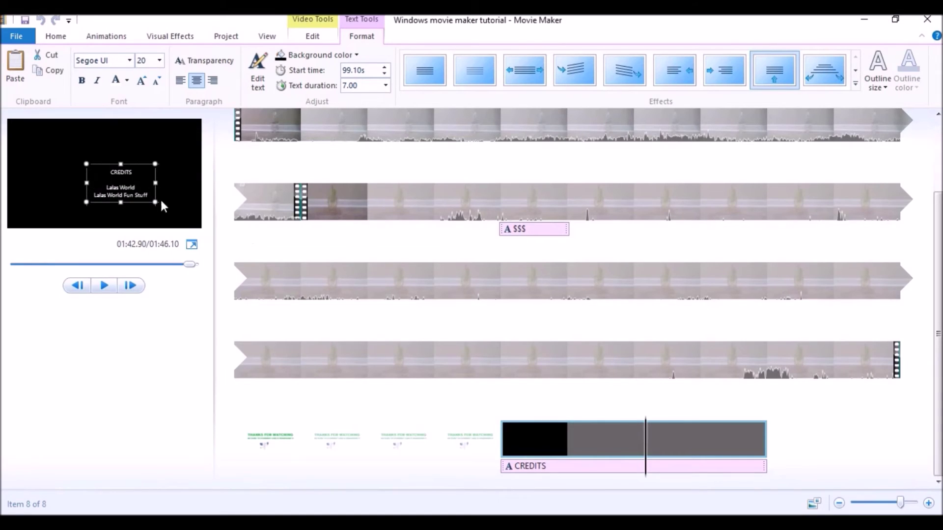
pyautogui.click(103, 286)
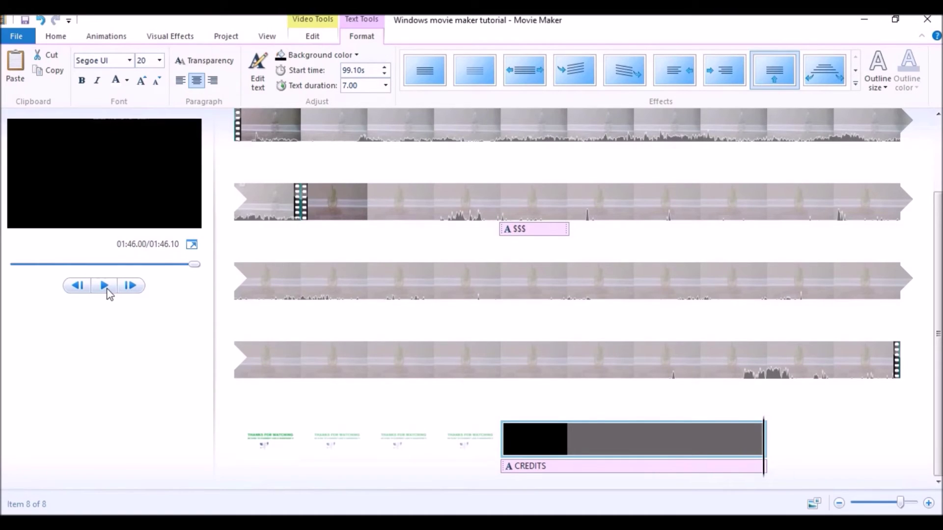
pyautogui.click(537, 443)
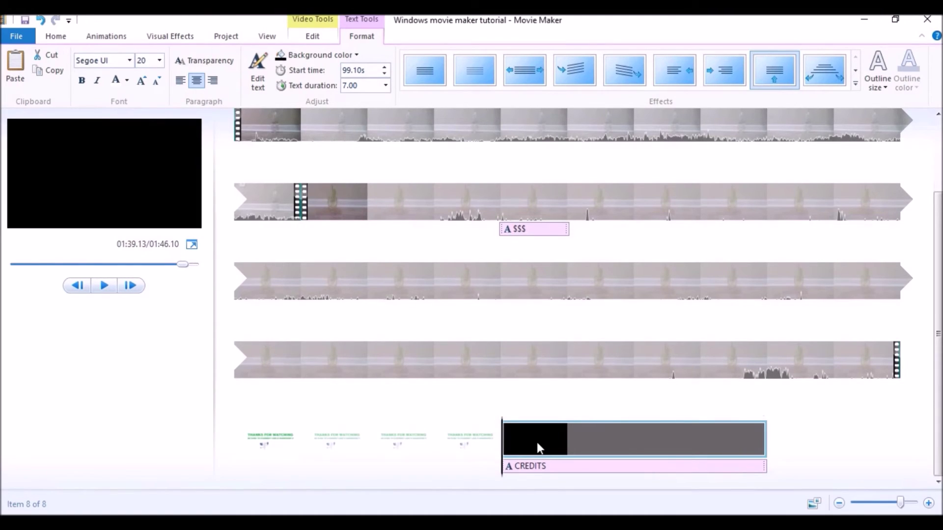
pyautogui.click(538, 442)
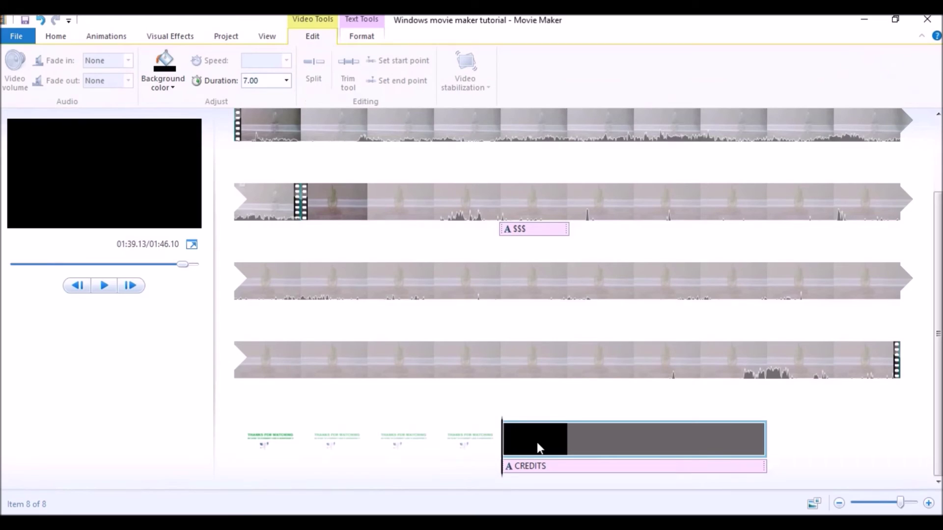
# Step: From the credits clip's shortcut menu, choose Add music at the current point
pyautogui.rightClick(537, 442)
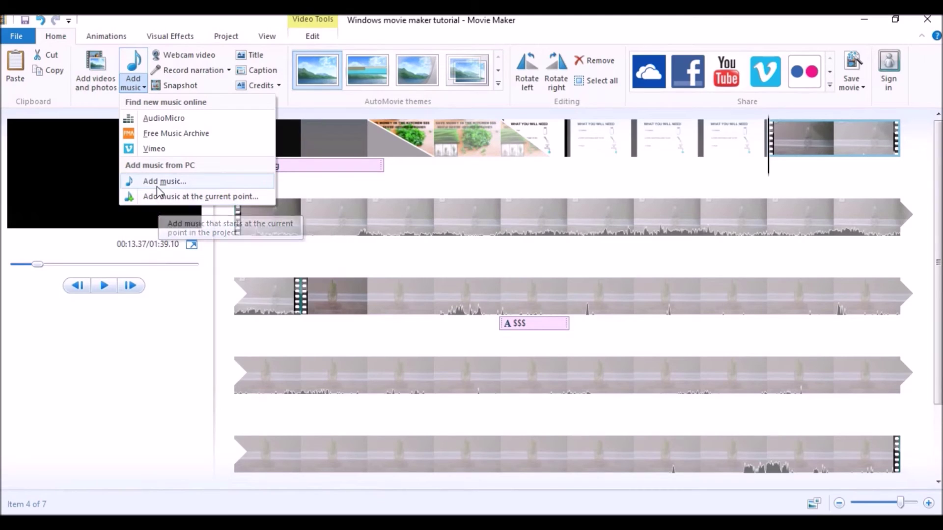
pyautogui.click(181, 197)
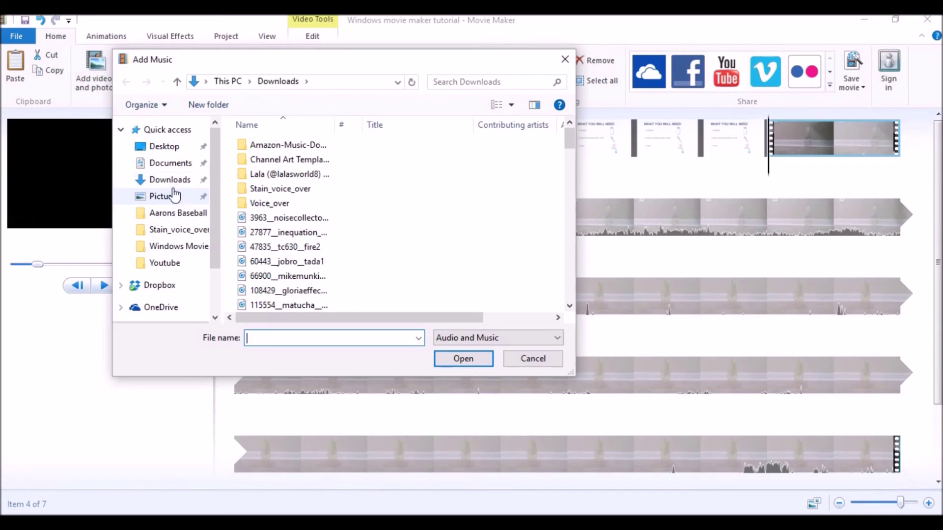
# Step: Add bensound-ukulele (1) from Desktop > Windows Movie Maker Tutorial as music starting at 13.33s
pyautogui.click(169, 146)
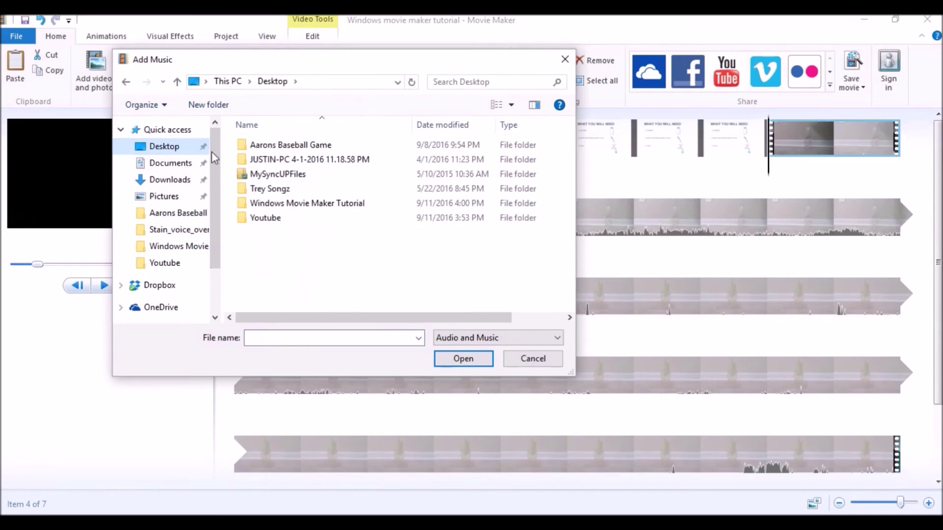
pyautogui.doubleClick(275, 203)
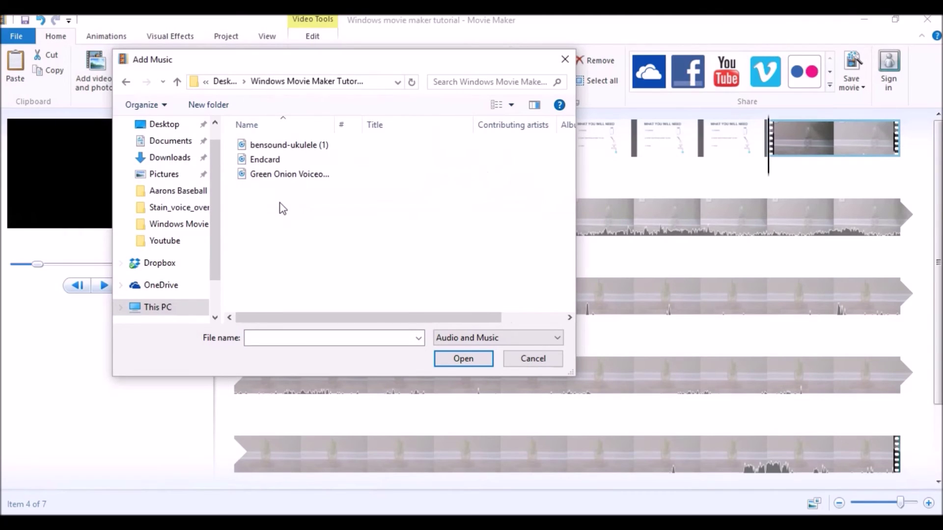
pyautogui.click(298, 146)
pyautogui.click(459, 358)
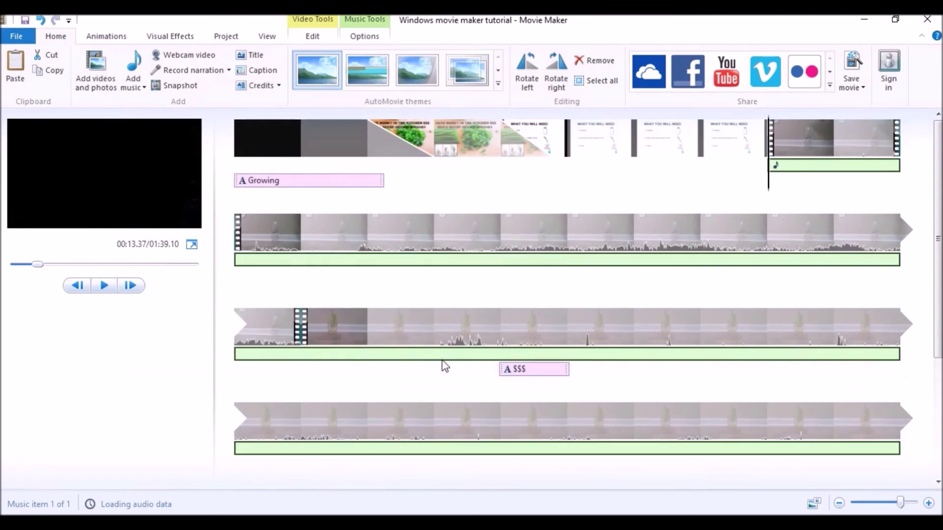
pyautogui.scroll(-5, 564, 362)
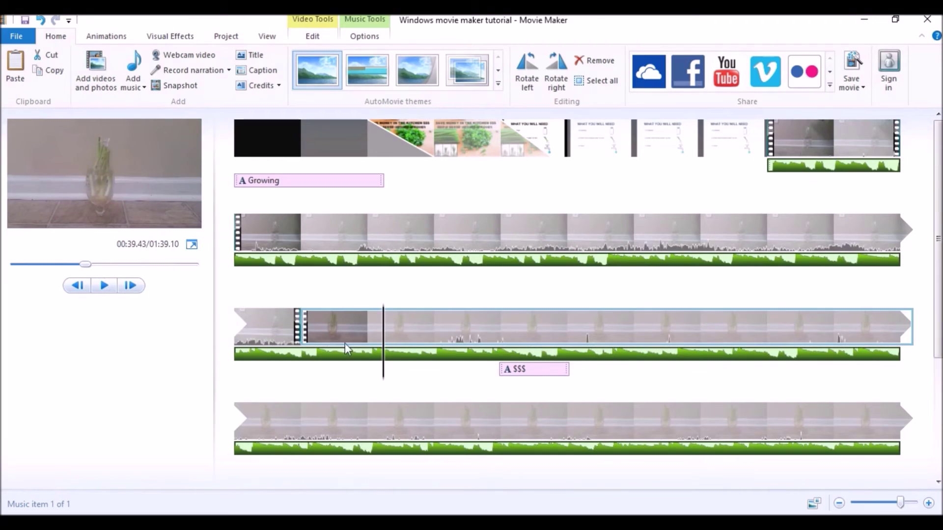
pyautogui.doubleClick(377, 359)
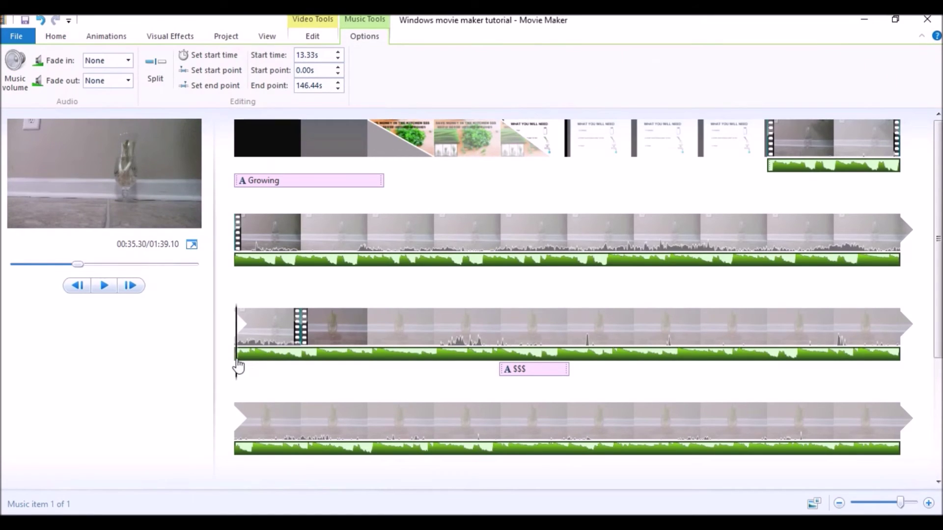
# Step: Split the ukulele track at 38.70s and delete the part after the split
pyautogui.moveTo(239, 366); pyautogui.dragTo(358, 351)
pyautogui.rightClick(358, 352)
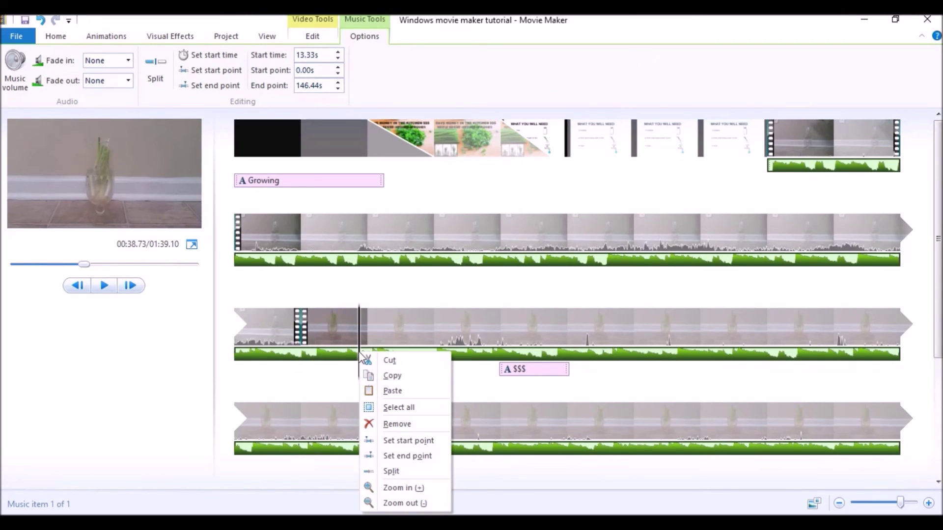
pyautogui.click(400, 473)
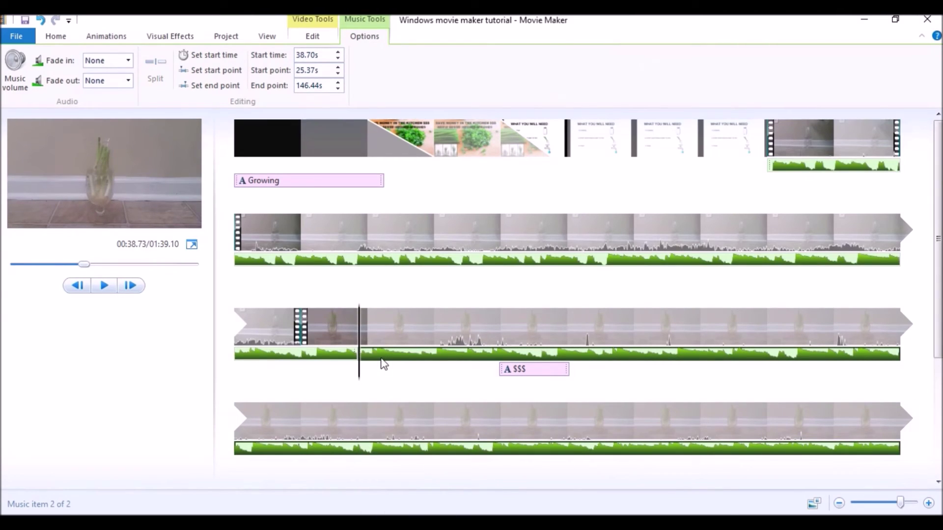
pyautogui.press('Delete')
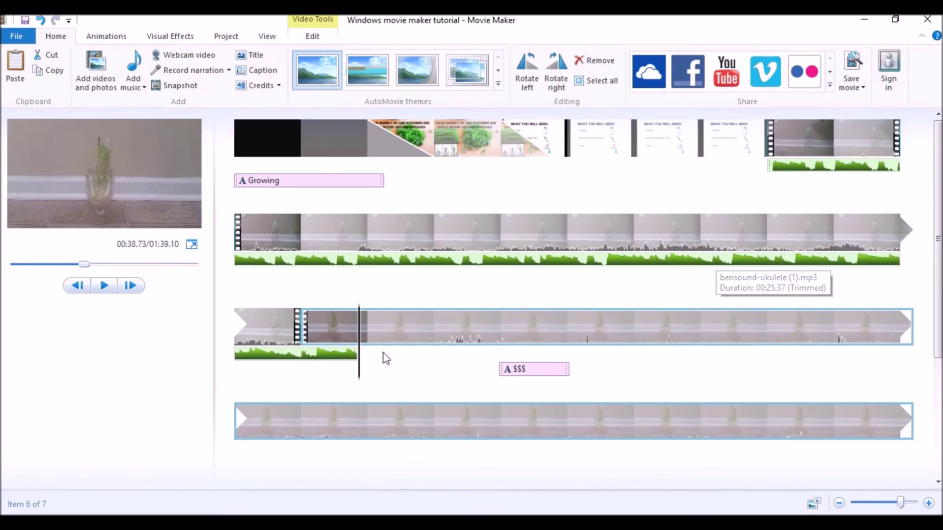
pyautogui.click(132, 93)
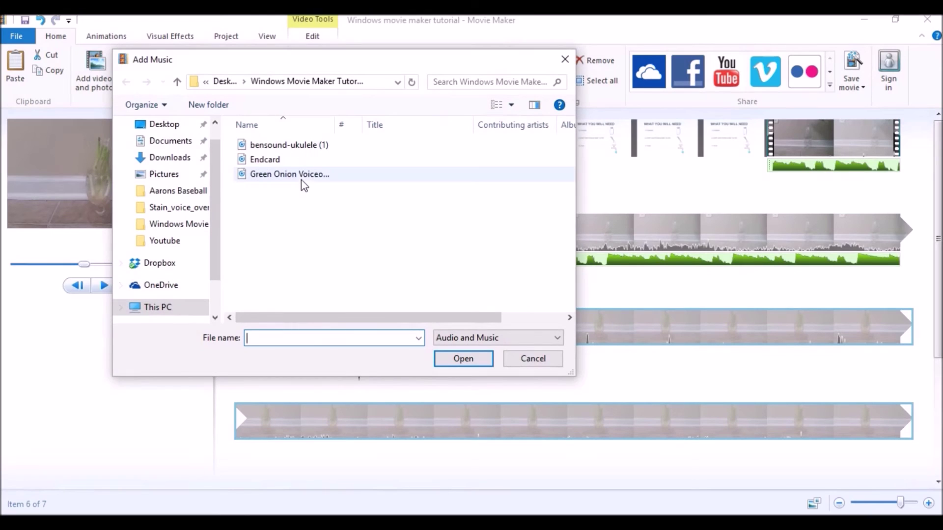
# Step: Add the Green Onion Voiceover file to the project as a music track
pyautogui.click(303, 181)
pyautogui.click(449, 358)
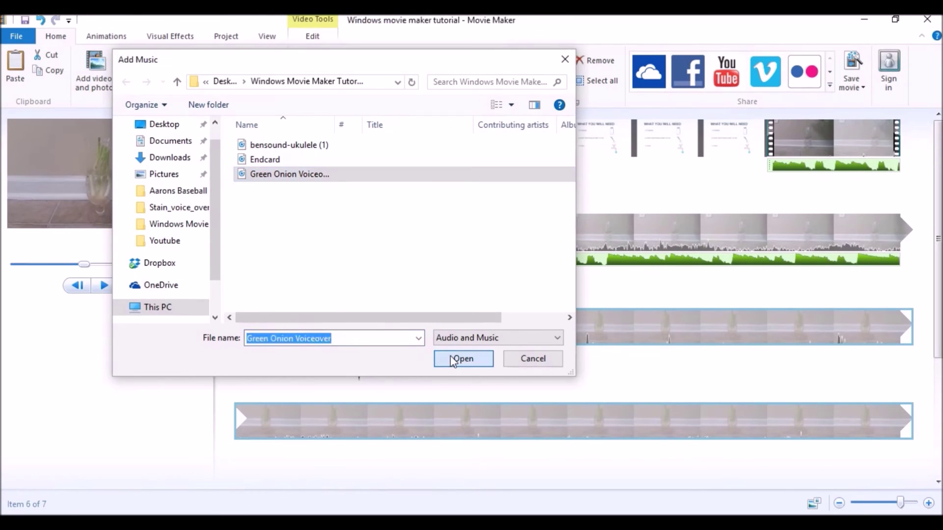
pyautogui.scroll(-4, 484, 351)
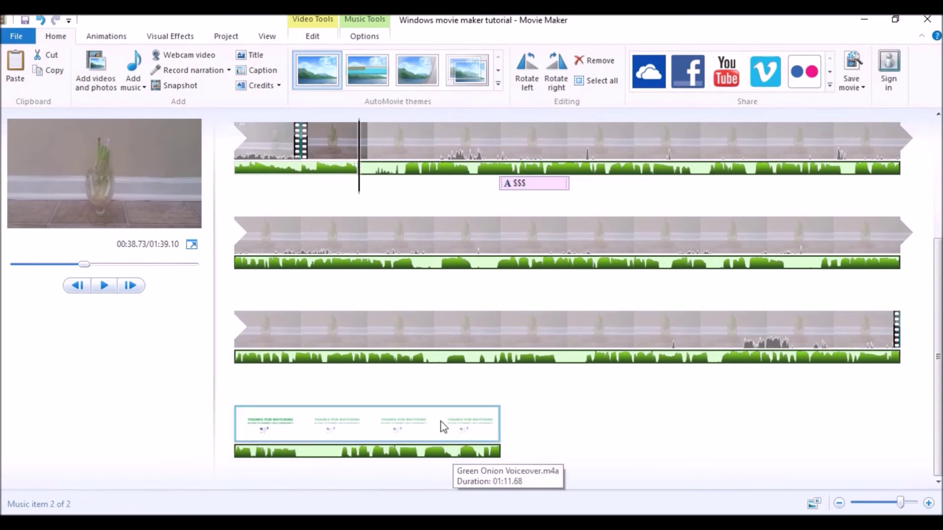
pyautogui.scroll(3, 511, 339)
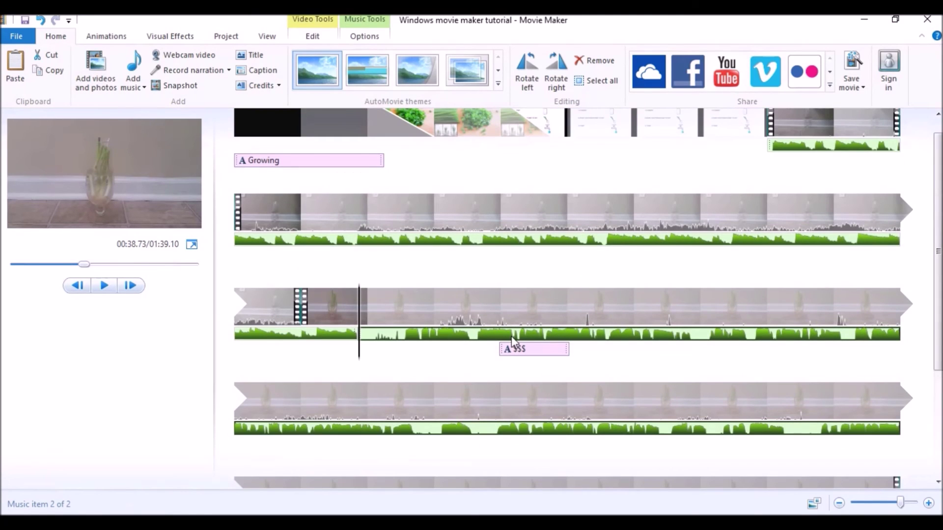
# Step: Split the voiceover at 01:01.30 and drag the first piece to the project start
pyautogui.click(104, 286)
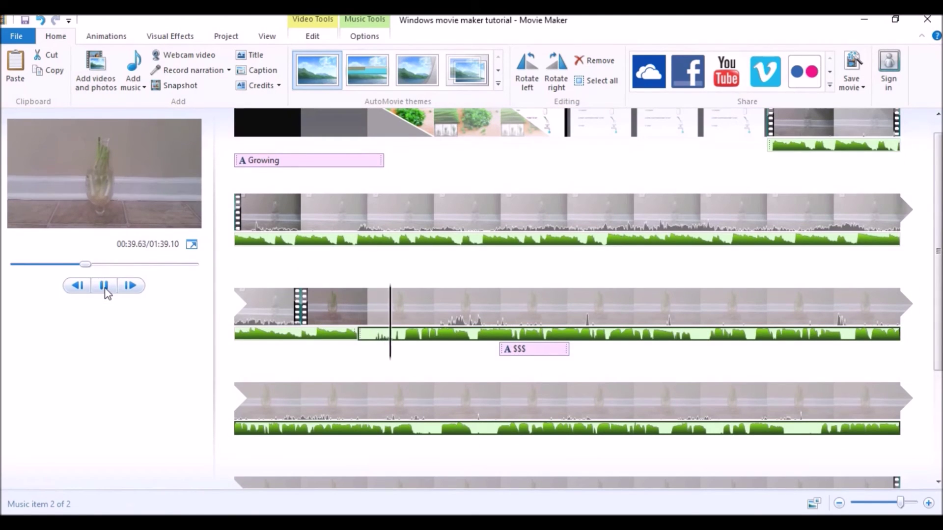
pyautogui.click(104, 286)
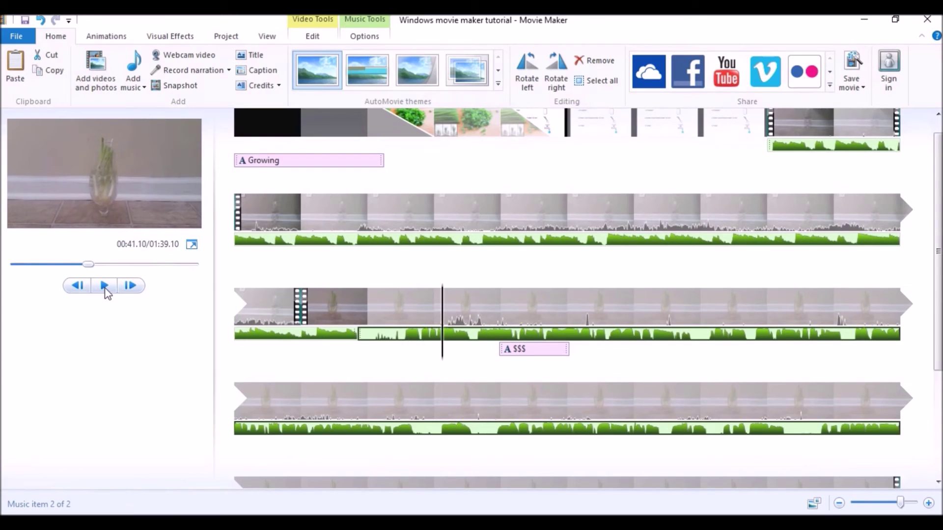
pyautogui.moveTo(513, 417); pyautogui.dragTo(486, 417)
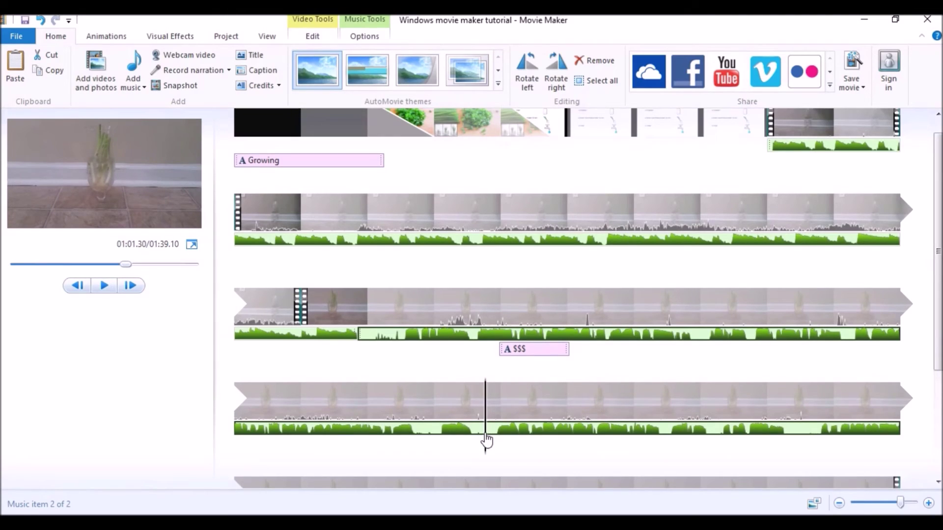
pyautogui.rightClick(485, 436)
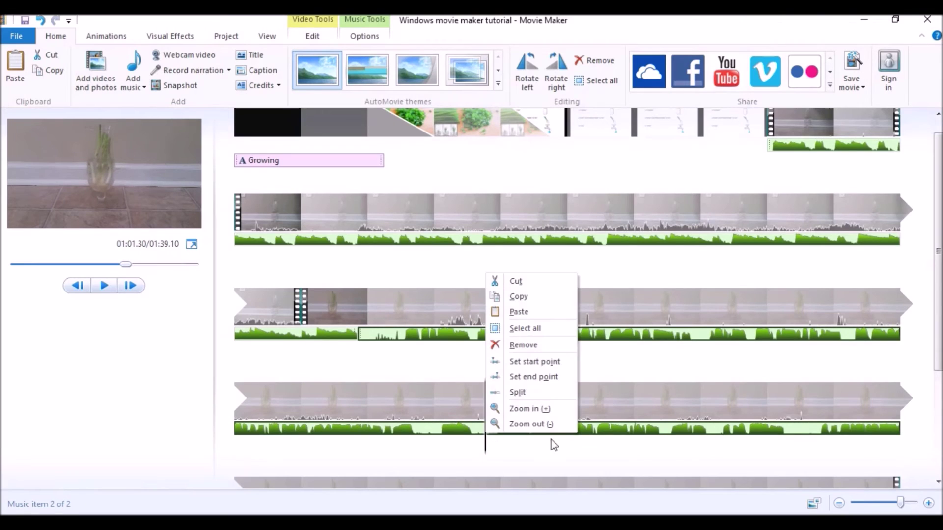
pyautogui.click(521, 393)
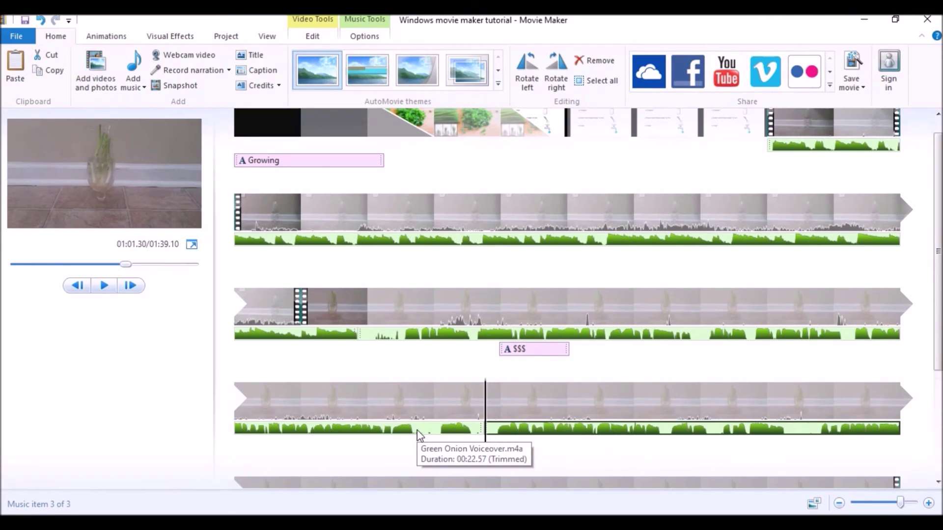
pyautogui.moveTo(418, 435); pyautogui.dragTo(224, 172)
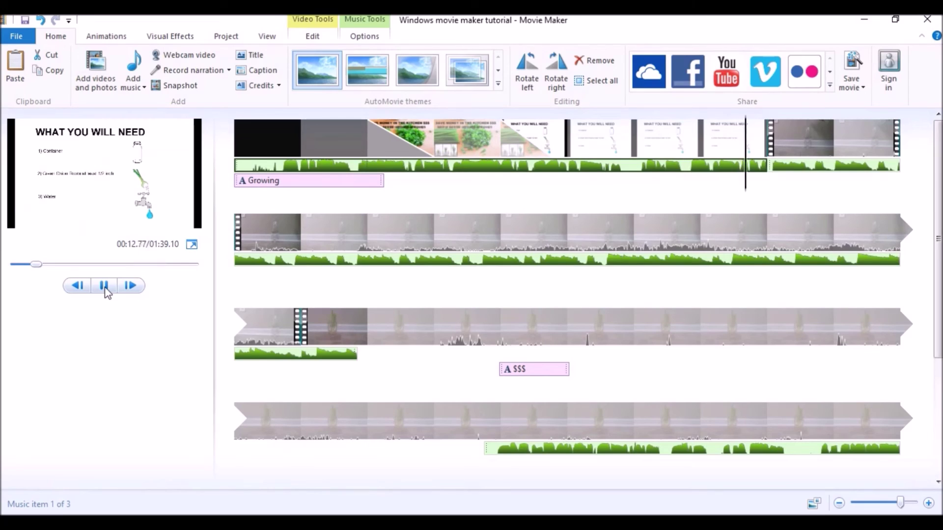
# Step: Stop the preview and select the What You Will Need slide
pyautogui.click(105, 289)
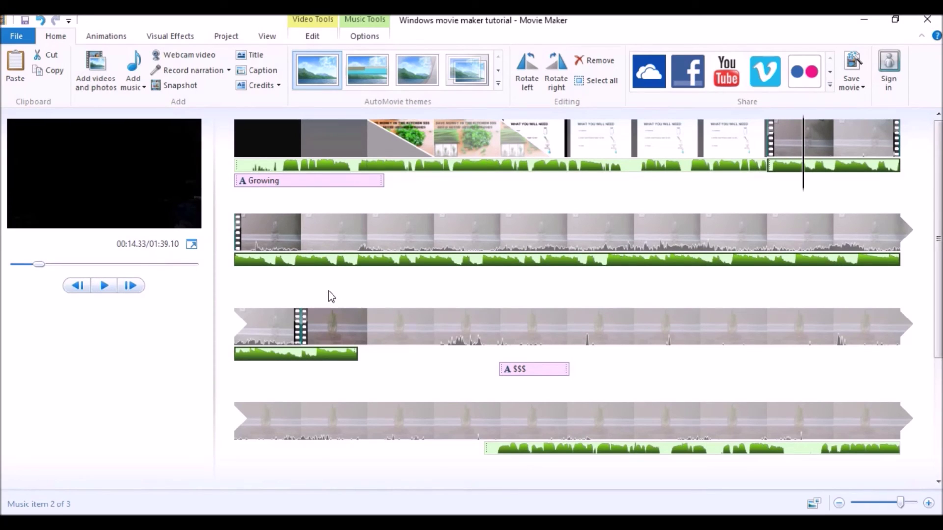
pyautogui.click(606, 154)
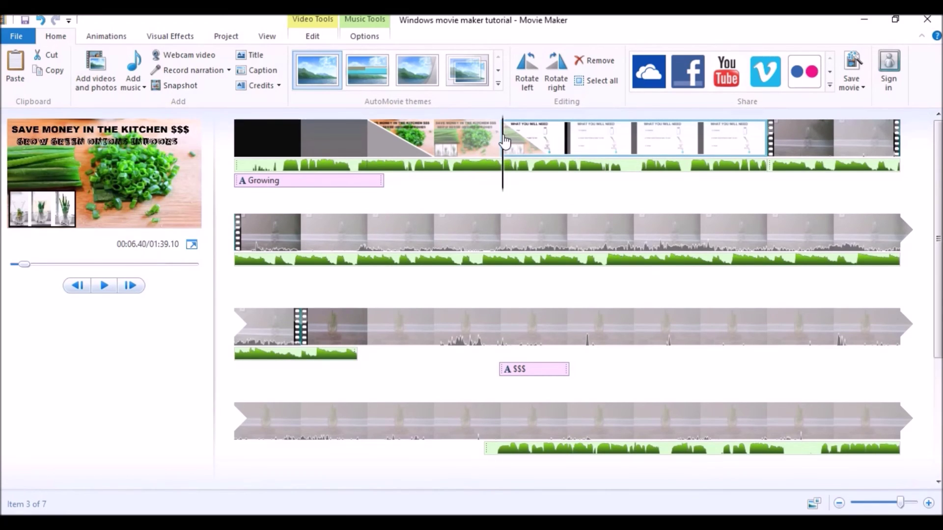
# Step: Set the What You Will Need slide's duration to 20.00 seconds and play it back
pyautogui.rightClick(502, 136)
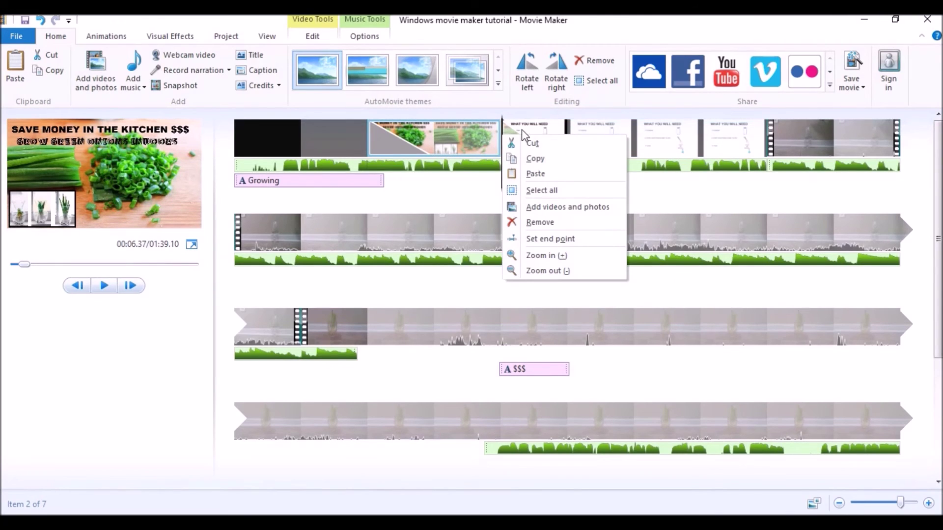
pyautogui.click(526, 131)
pyautogui.click(526, 131)
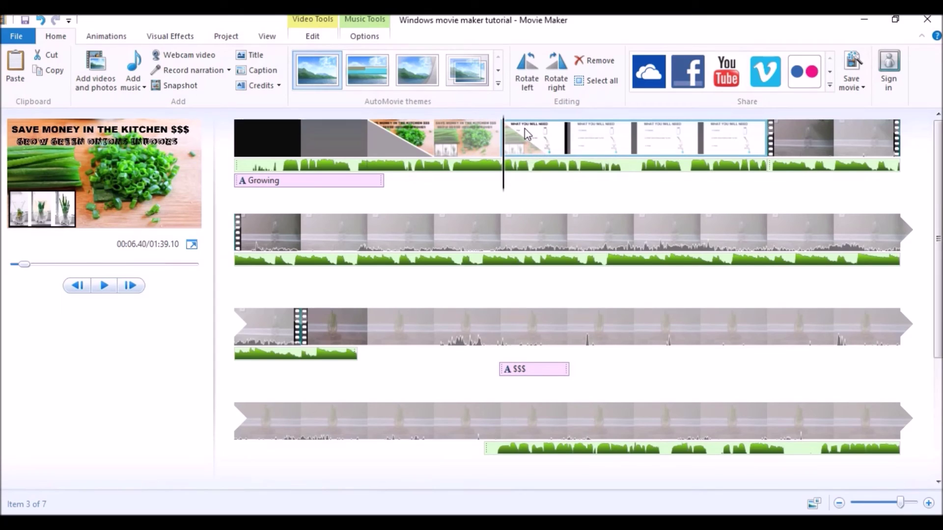
pyautogui.click(320, 38)
pyautogui.click(287, 81)
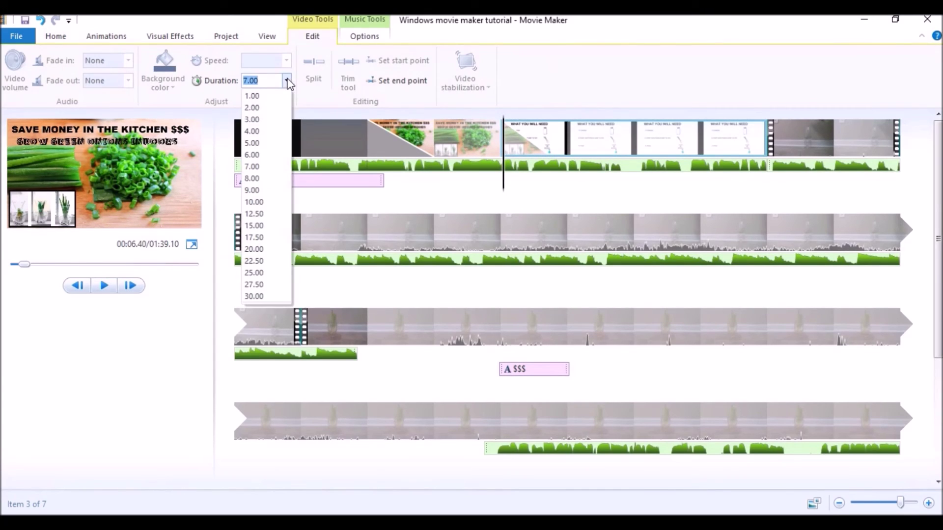
pyautogui.click(257, 249)
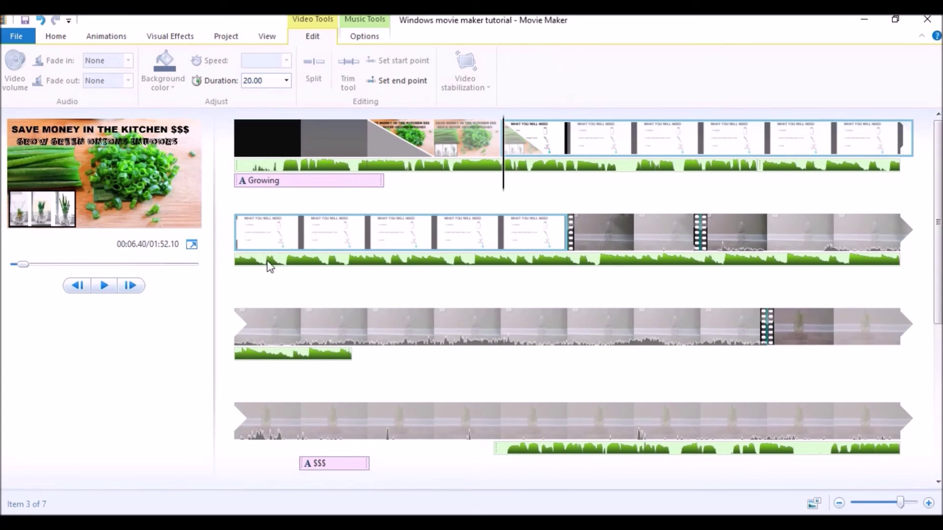
pyautogui.click(104, 287)
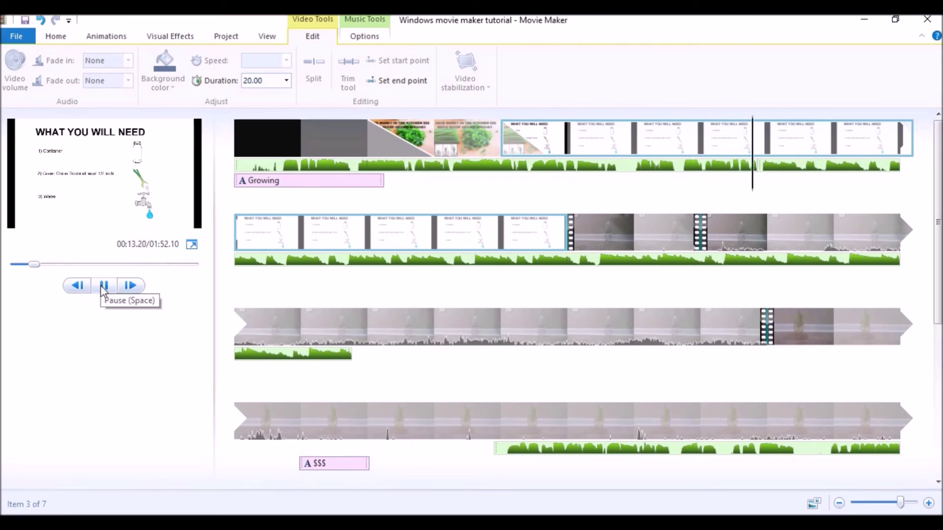
# Step: Pause the preview and cut the second music clip
pyautogui.click(104, 290)
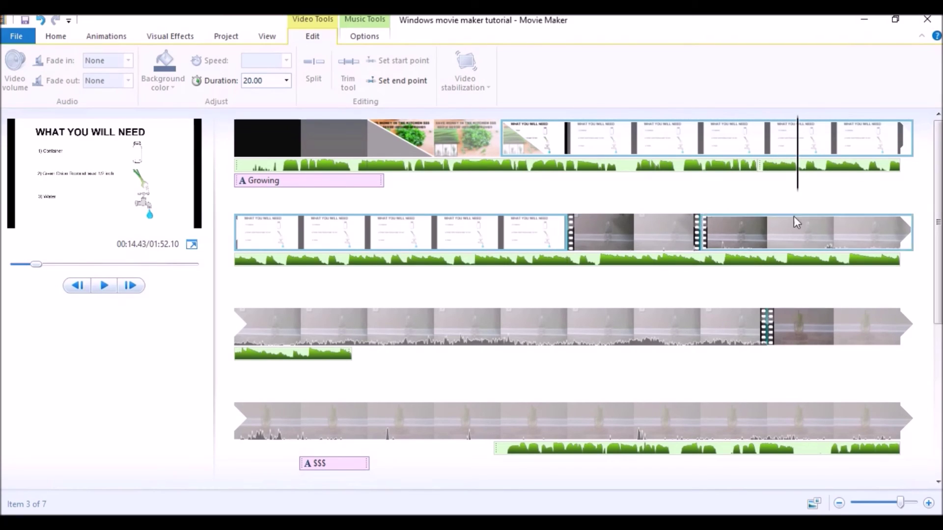
pyautogui.click(788, 168)
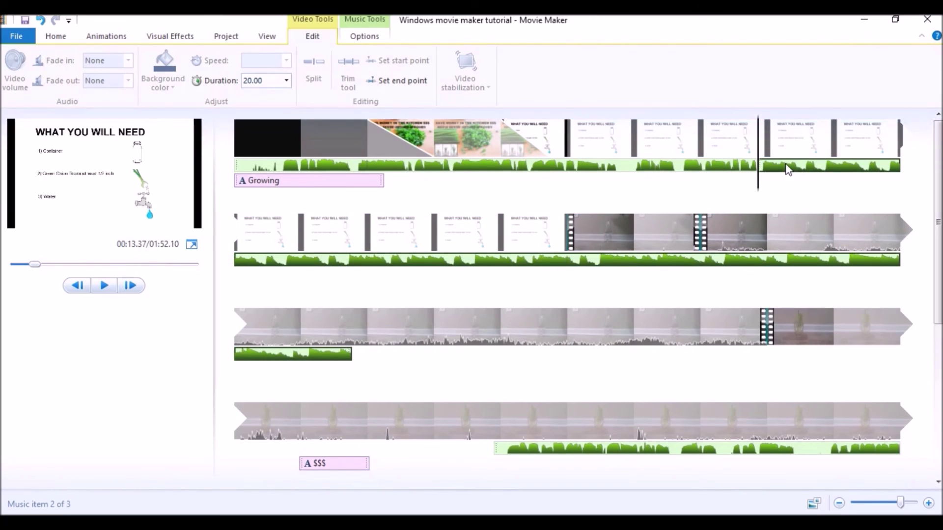
pyautogui.rightClick(788, 170)
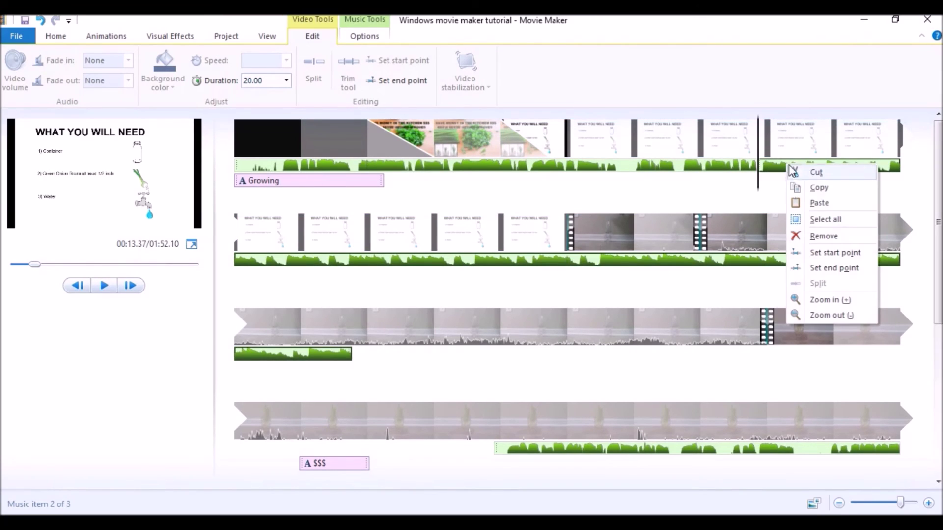
pyautogui.click(816, 175)
pyautogui.click(749, 168)
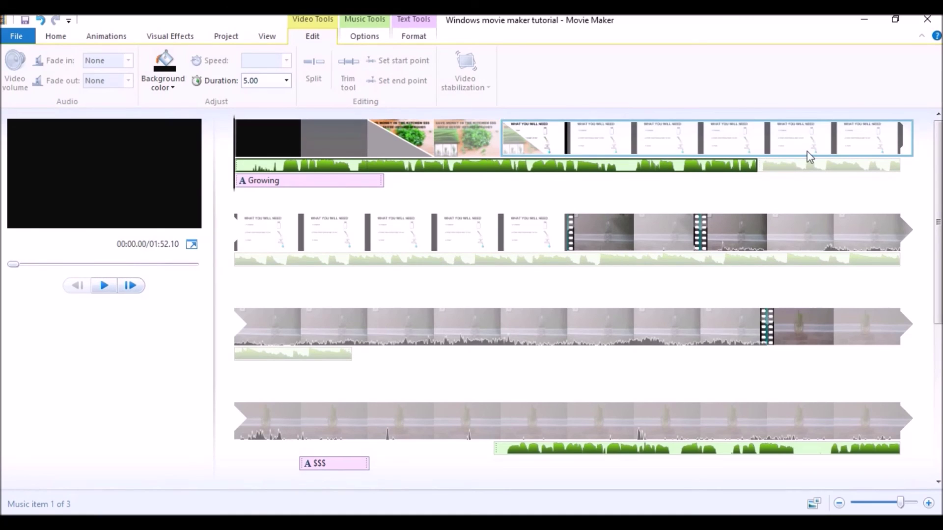
# Step: Preview the opening title, the What You Will Need slide and the third music clip
pyautogui.click(105, 286)
pyautogui.click(104, 286)
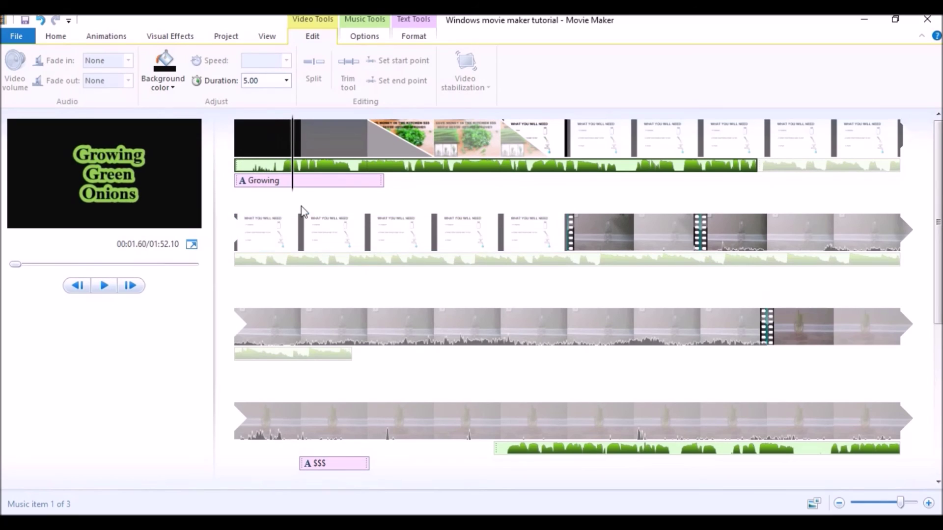
pyautogui.moveTo(293, 176); pyautogui.dragTo(740, 180)
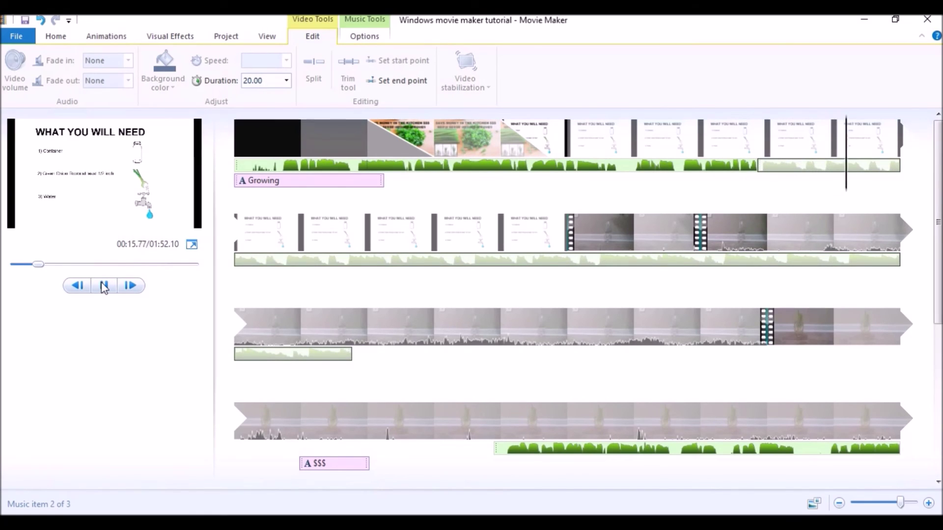
pyautogui.click(104, 286)
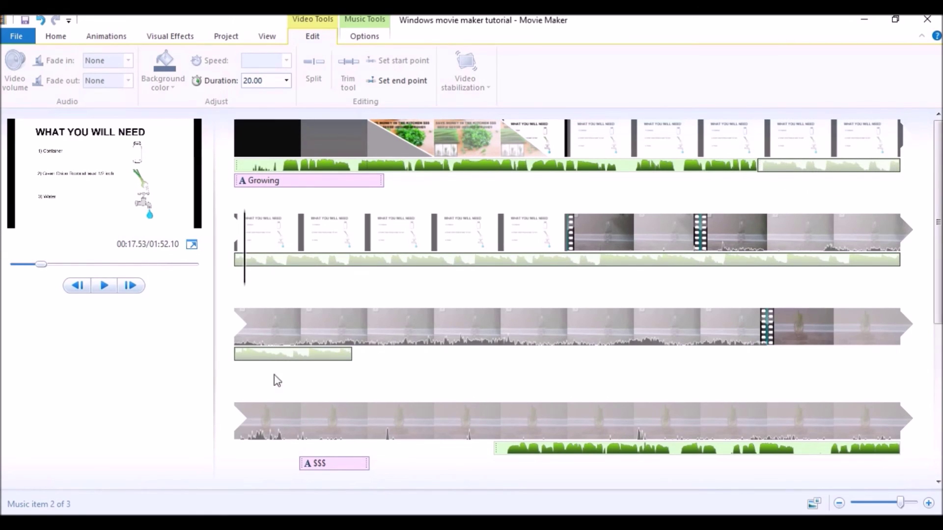
pyautogui.click(496, 451)
pyautogui.click(104, 289)
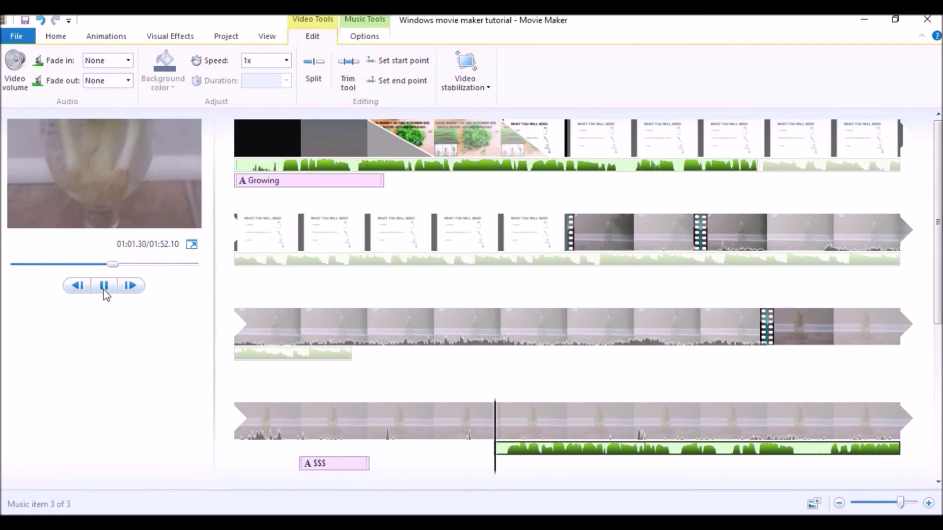
pyautogui.click(105, 289)
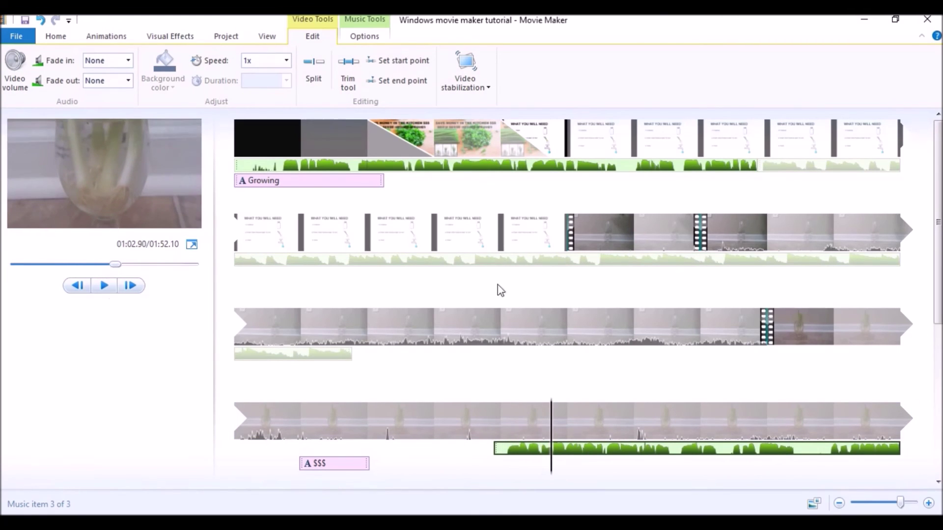
# Step: Delete the second music clip so the remaining audio closes up
pyautogui.click(449, 168)
pyautogui.rightClick(448, 168)
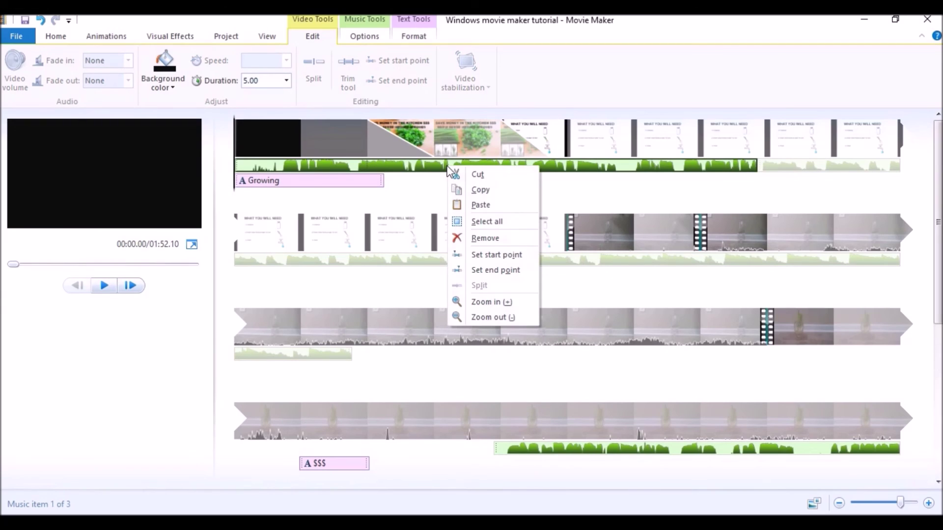
pyautogui.click(417, 168)
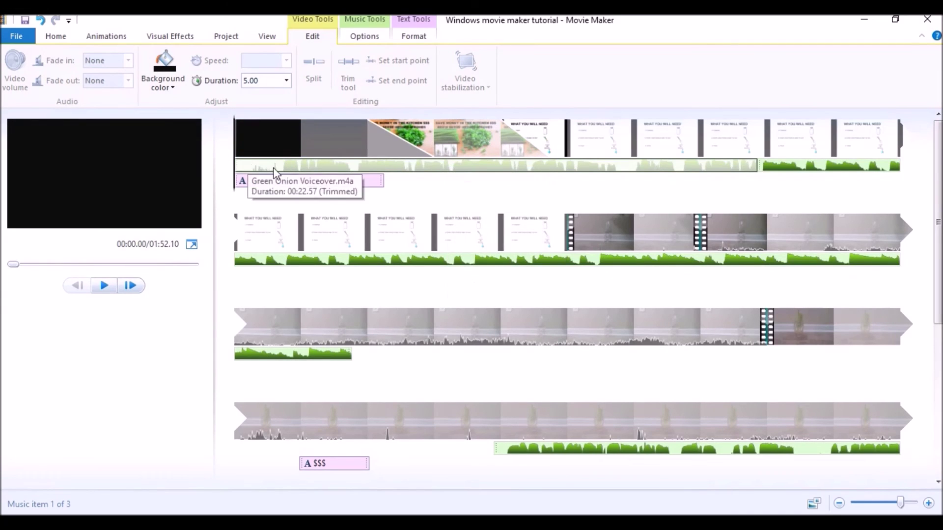
pyautogui.click(787, 169)
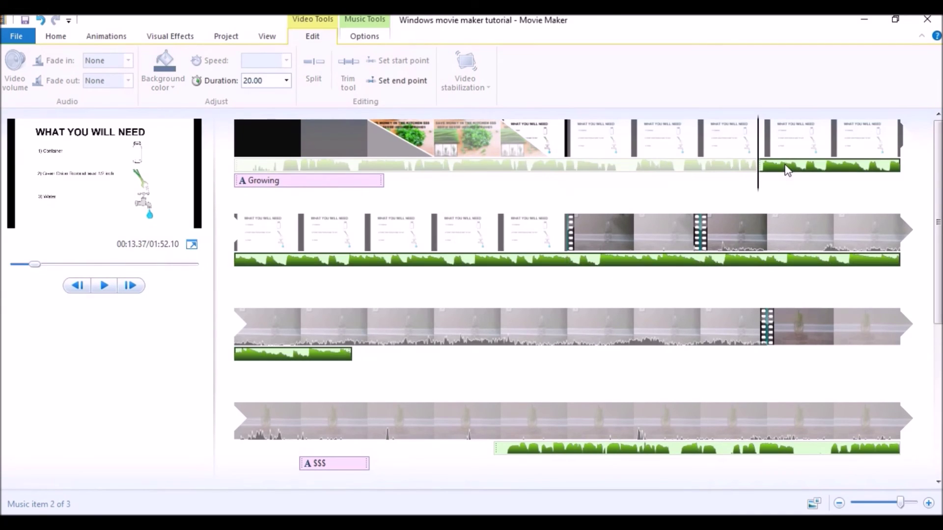
pyautogui.rightClick(788, 169)
pyautogui.click(803, 180)
pyautogui.rightClick(798, 172)
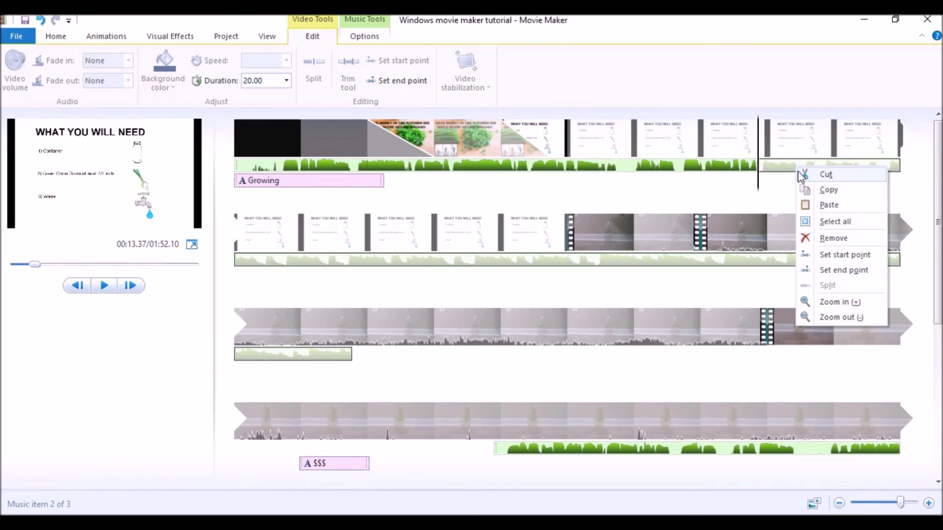
pyautogui.click(830, 239)
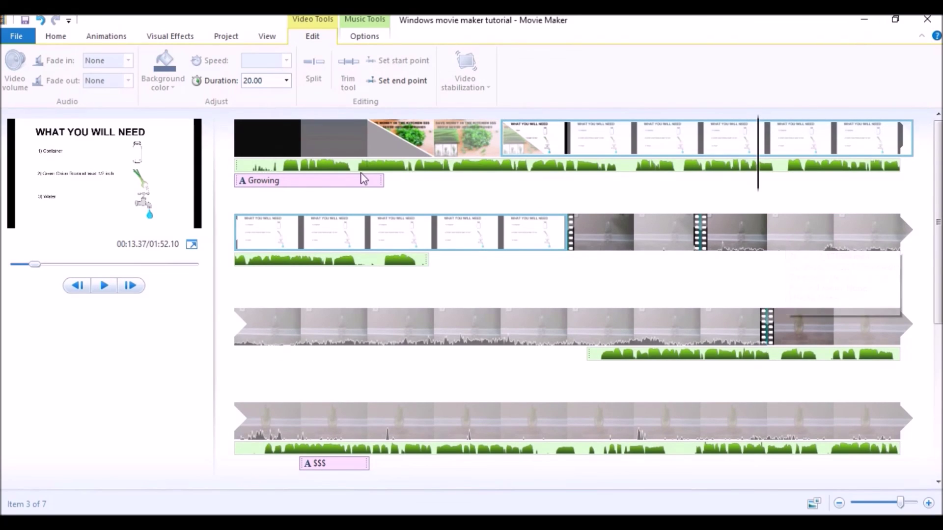
# Step: Play the opening voiceover and park the playhead at 00:01.33
pyautogui.click(240, 167)
pyautogui.click(100, 289)
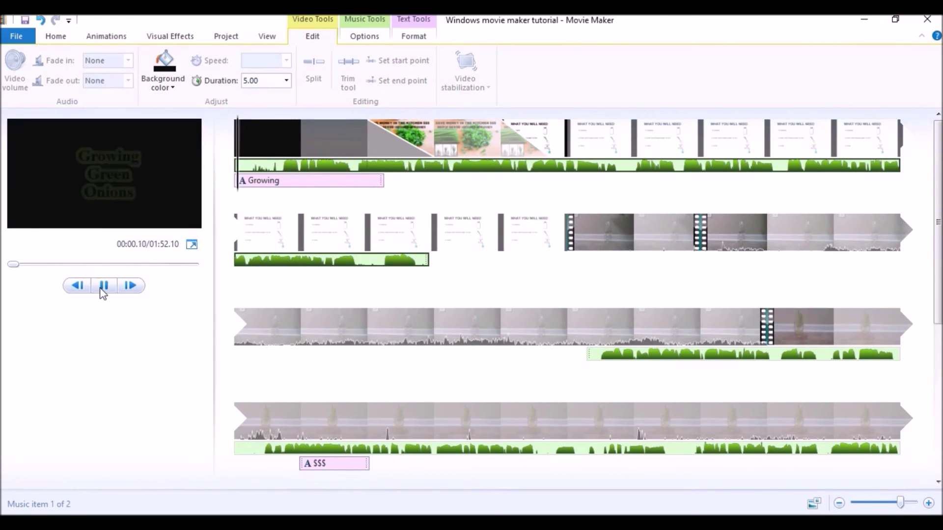
pyautogui.click(103, 293)
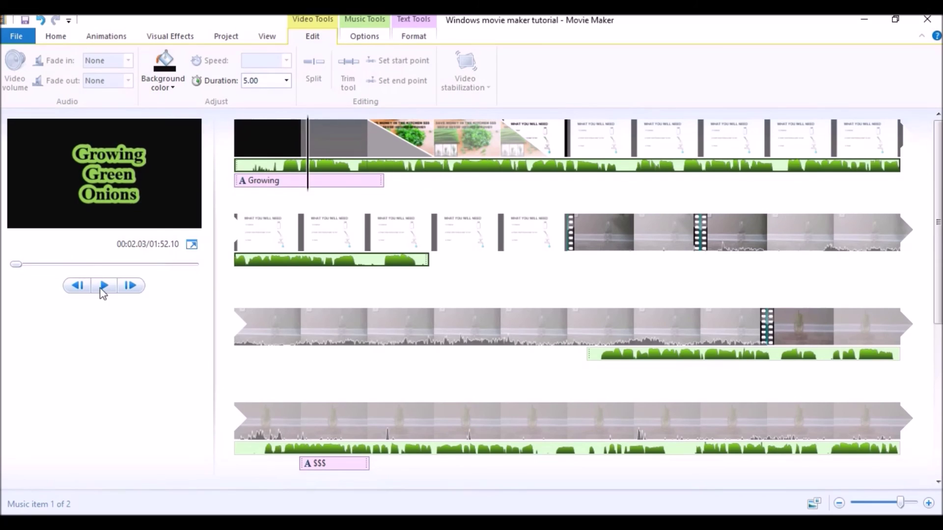
pyautogui.moveTo(307, 167); pyautogui.dragTo(285, 173)
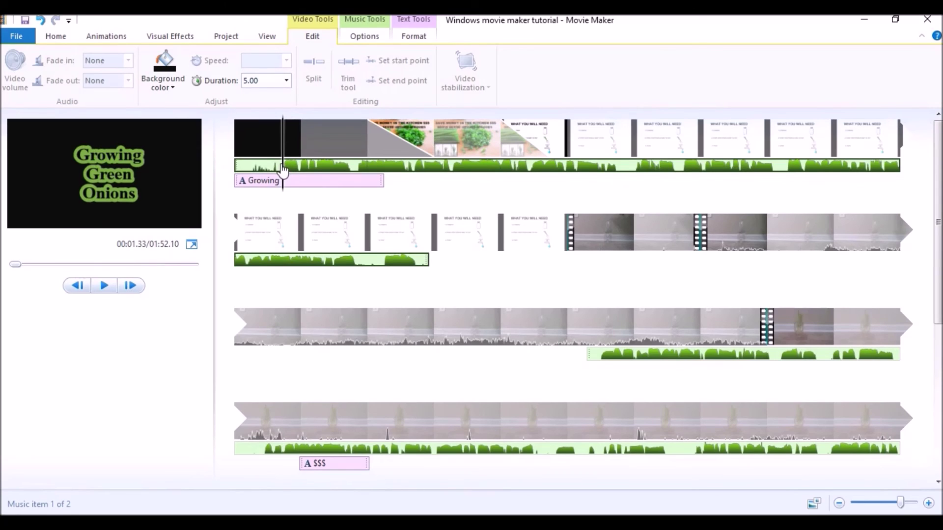
pyautogui.rightClick(283, 169)
# Step: Split the opening voiceover at 00:01.33, delete the first piece, and play back the result
pyautogui.click(317, 282)
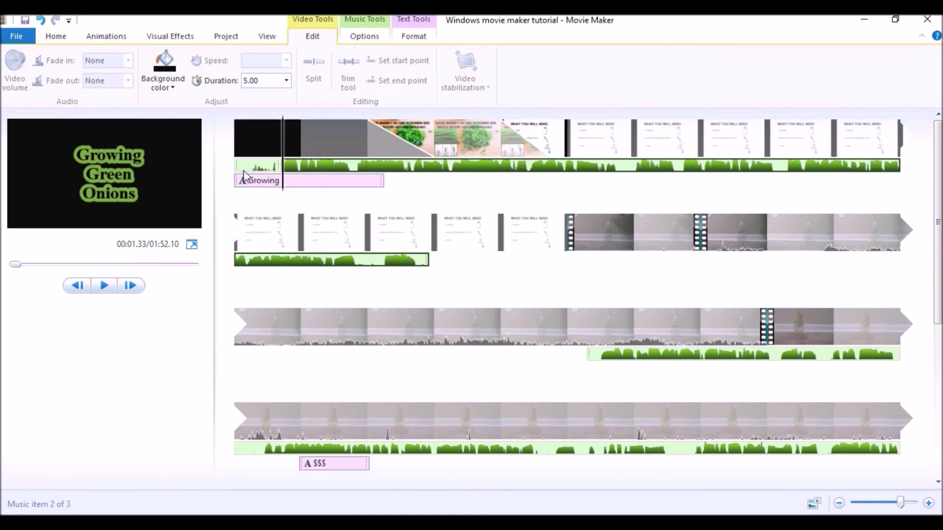
pyautogui.click(251, 168)
pyautogui.press('Delete')
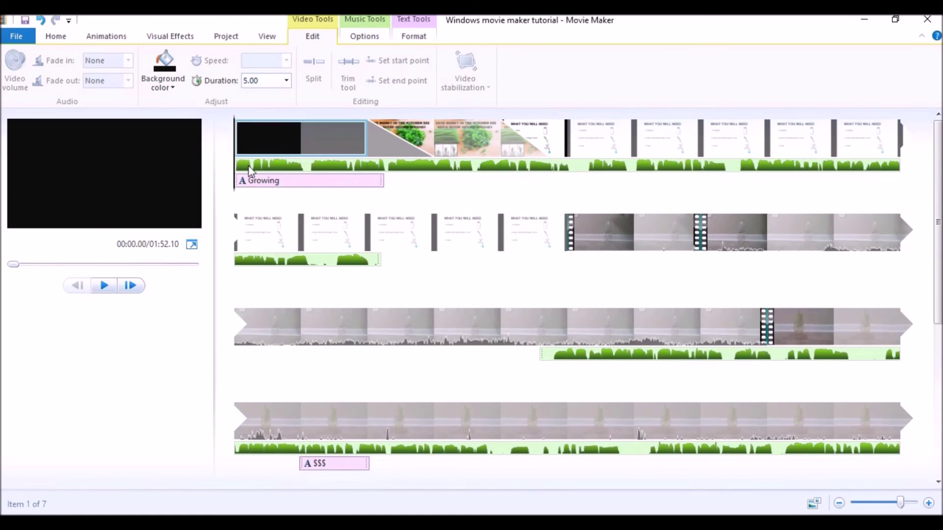
pyautogui.click(103, 287)
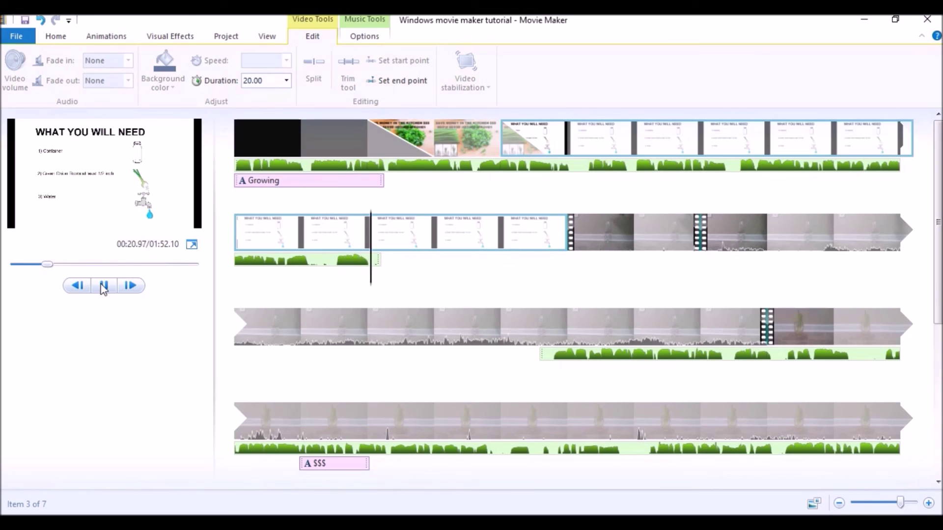
# Step: Try 15.00 and 12.50 second durations for the What You Will Need slide, returning to 15
pyautogui.click(101, 287)
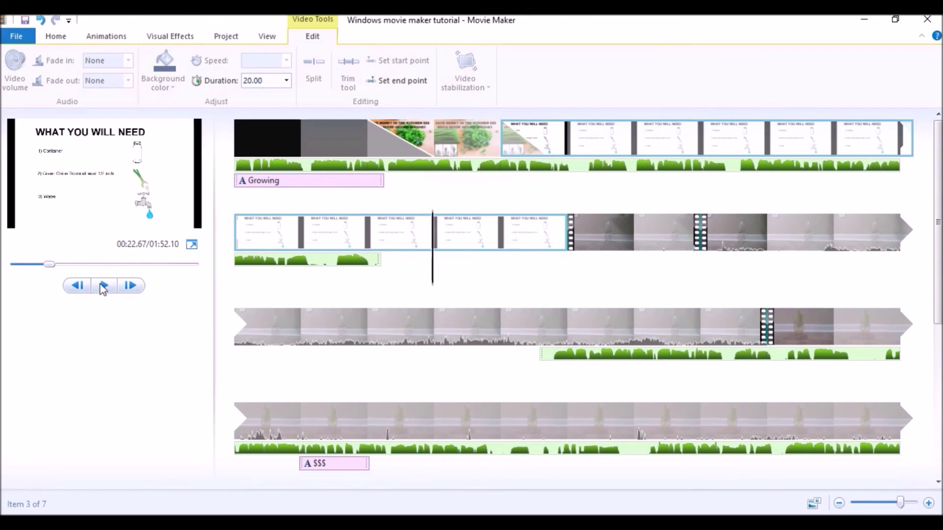
pyautogui.press('Left')
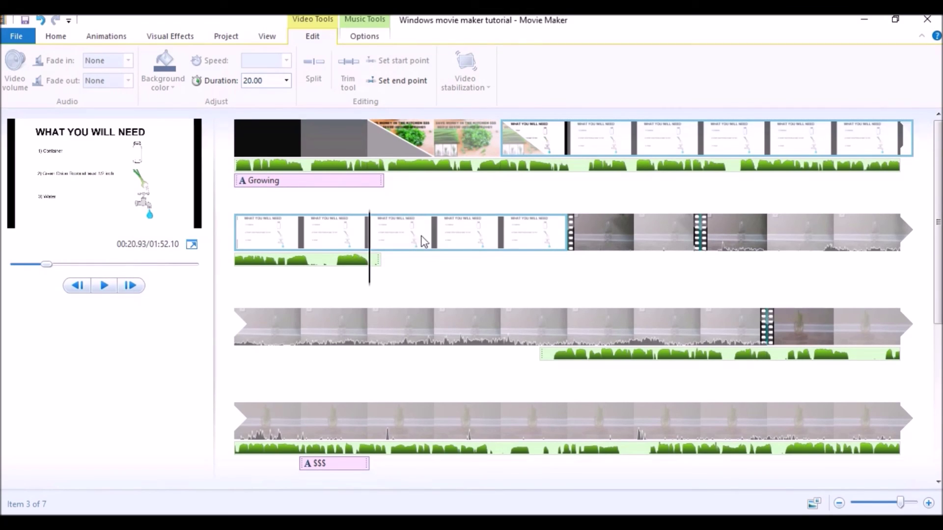
pyautogui.click(286, 81)
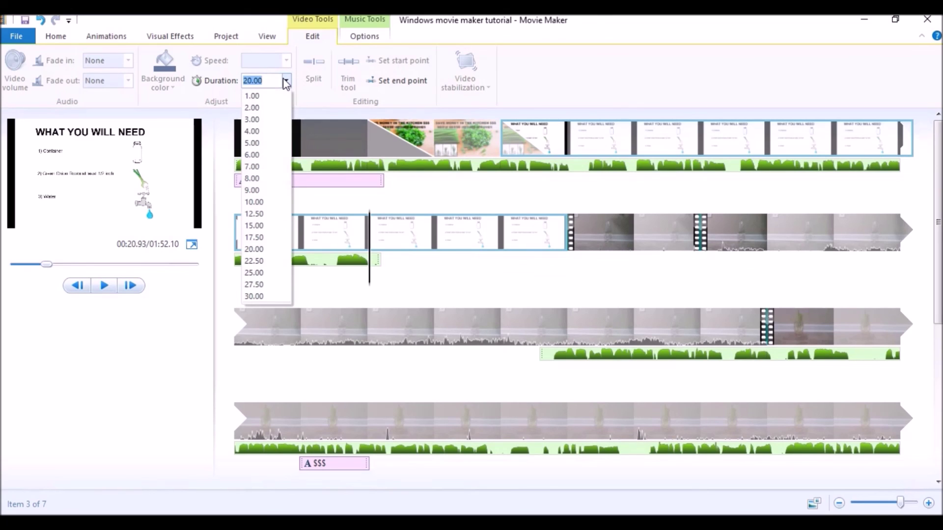
pyautogui.click(264, 227)
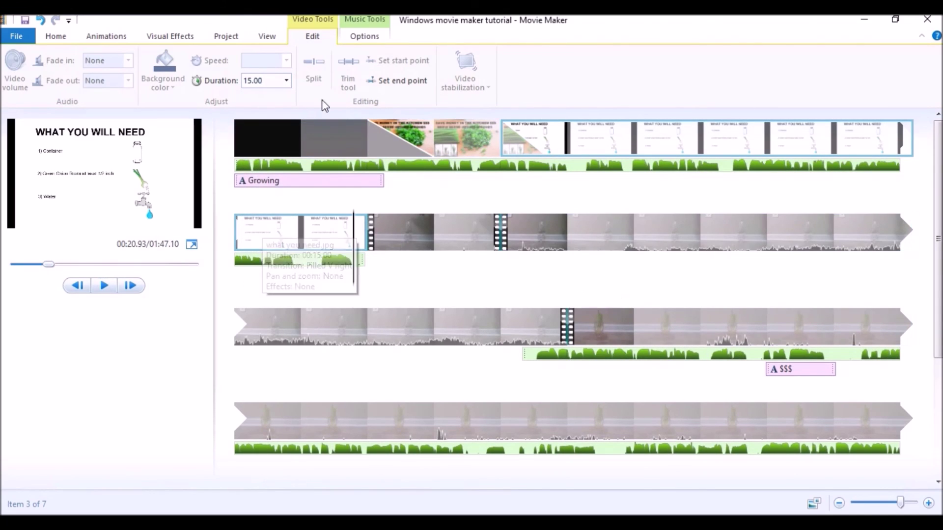
pyautogui.click(285, 80)
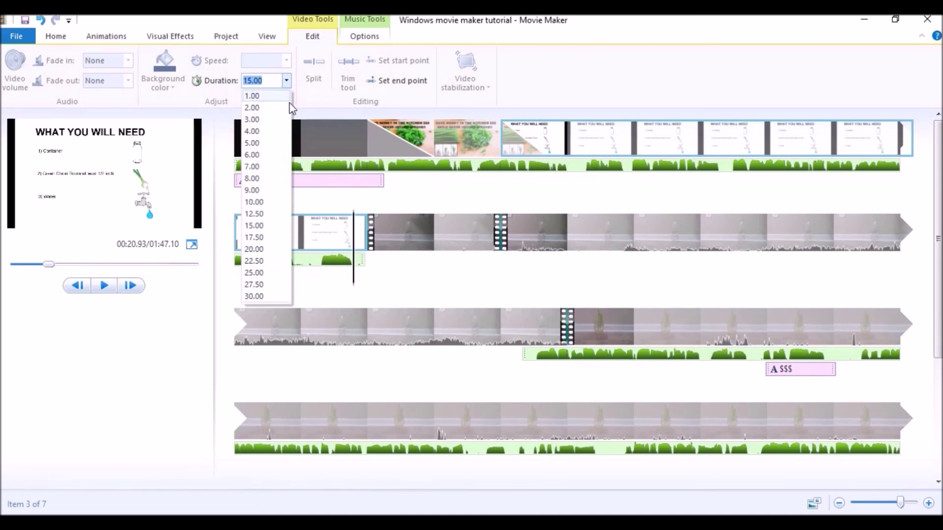
pyautogui.click(260, 214)
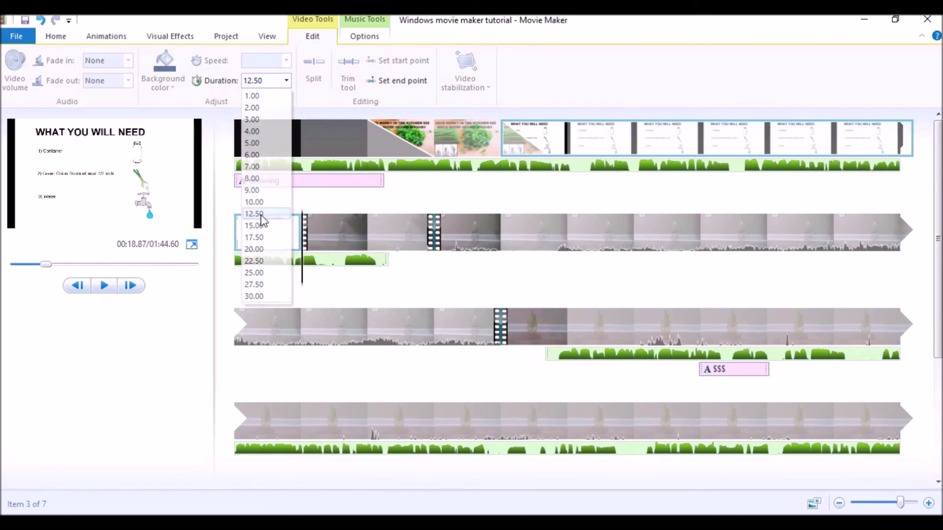
pyautogui.click(286, 79)
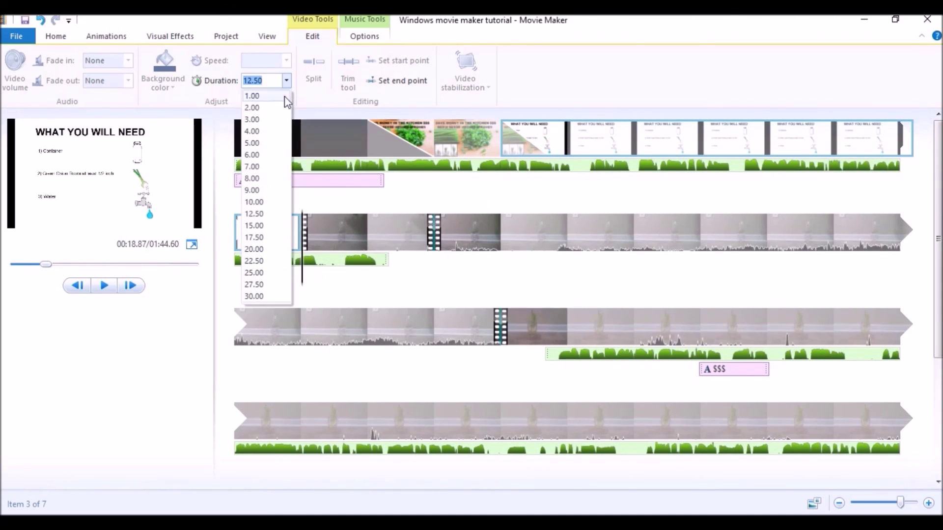
pyautogui.click(260, 227)
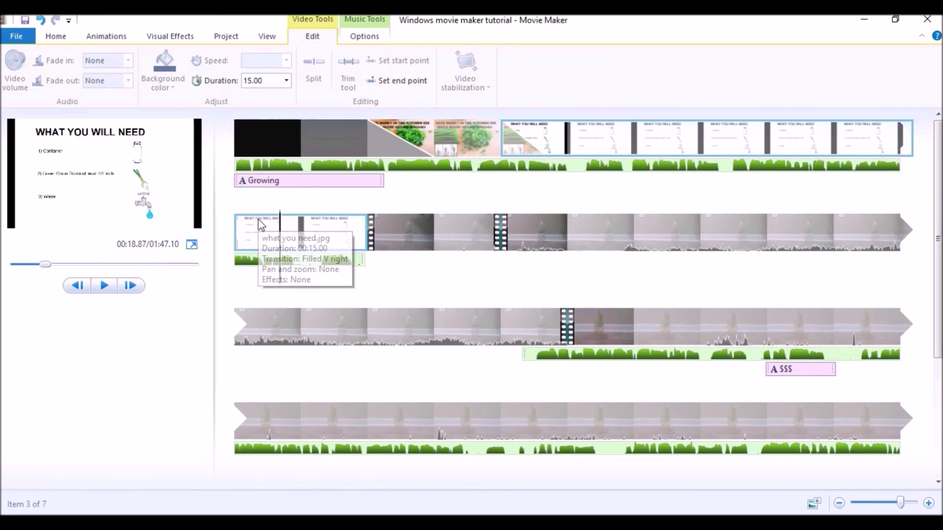
# Step: Settle the slide duration at 15.00 seconds and preview it with its audio
pyautogui.click(251, 80)
pyautogui.press('Delete')
pyautogui.press('Delete')
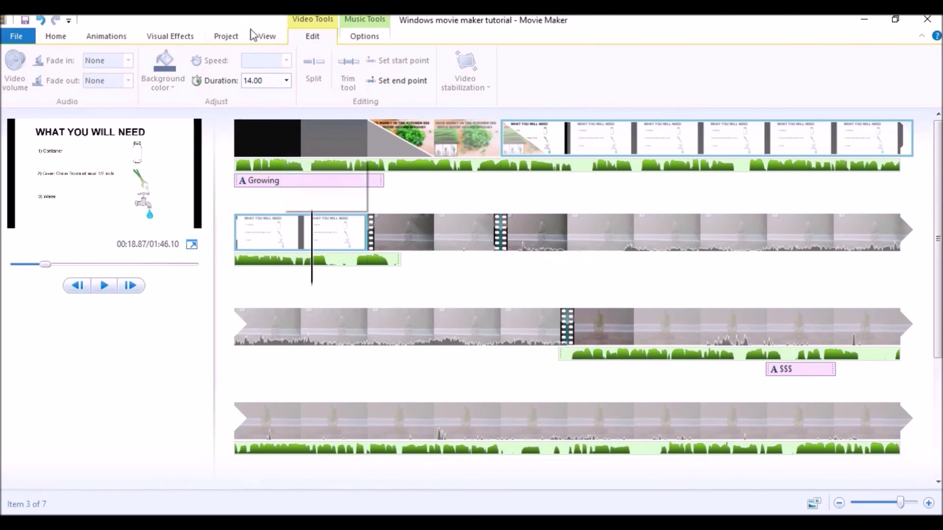
pyautogui.click(285, 80)
pyautogui.click(254, 226)
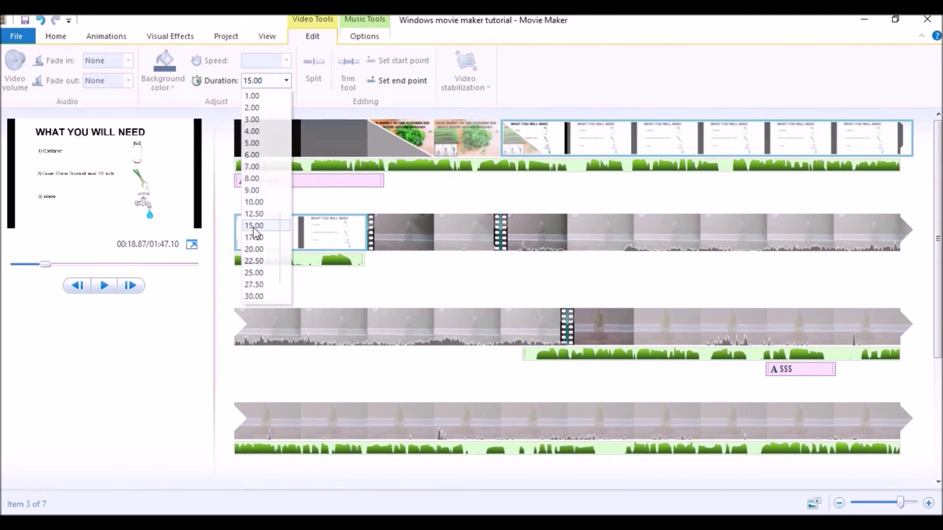
pyautogui.click(105, 289)
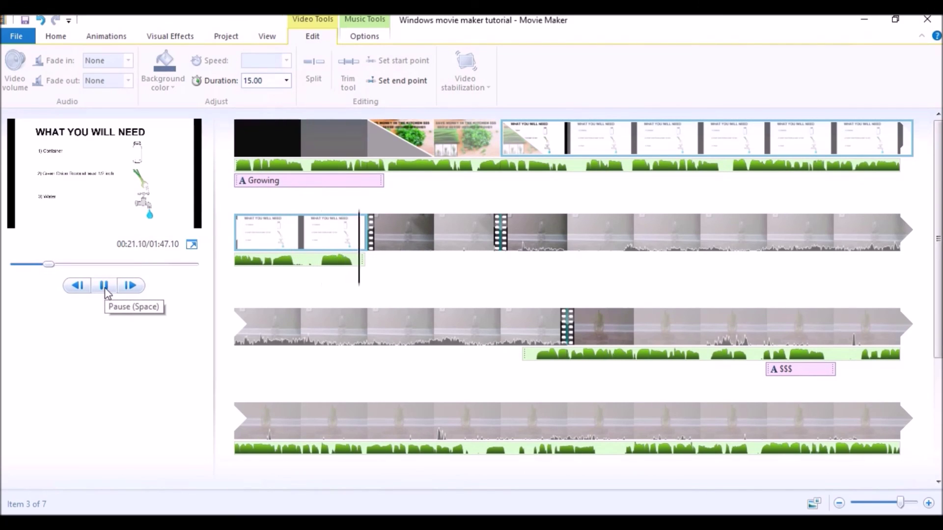
pyautogui.click(105, 288)
# Step: Add bensound-ukulele (1) as music starting at the first video clip, 00:21.40
pyautogui.click(554, 355)
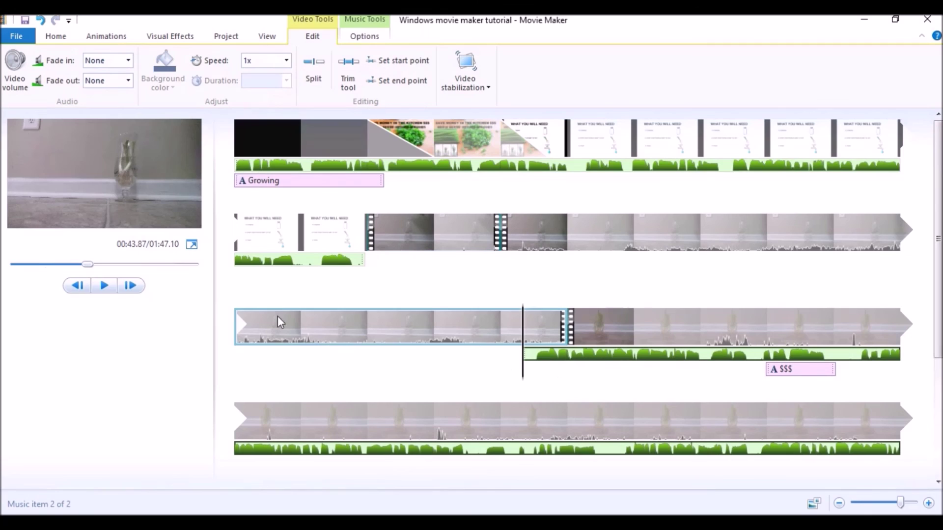
pyautogui.click(104, 290)
pyautogui.click(370, 243)
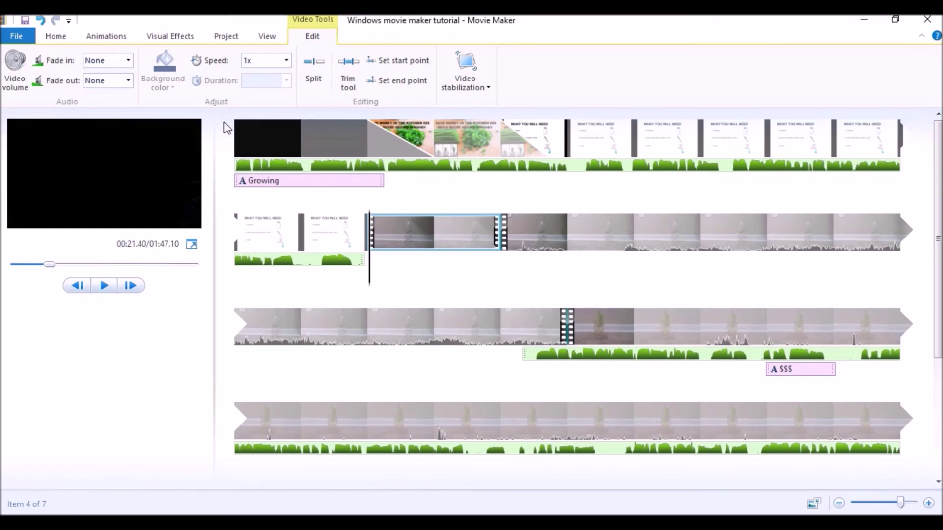
pyautogui.click(64, 38)
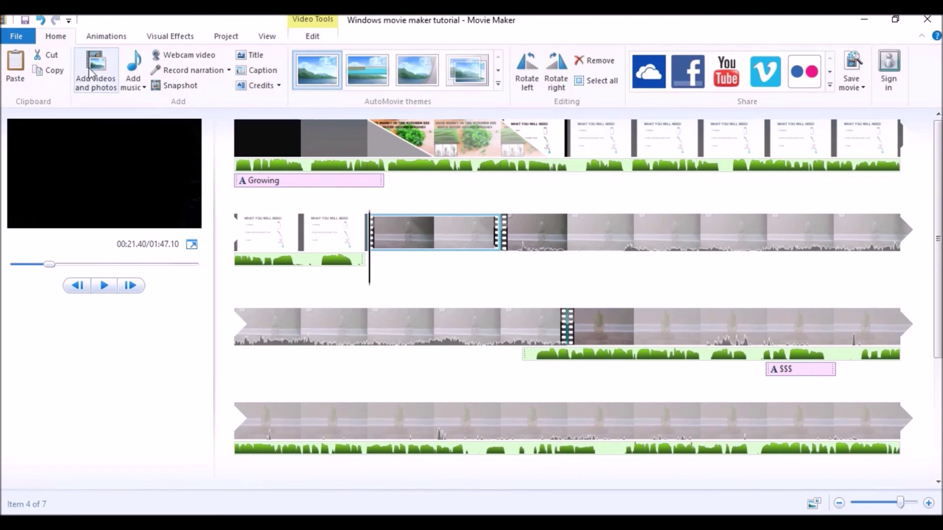
pyautogui.click(139, 84)
pyautogui.click(163, 198)
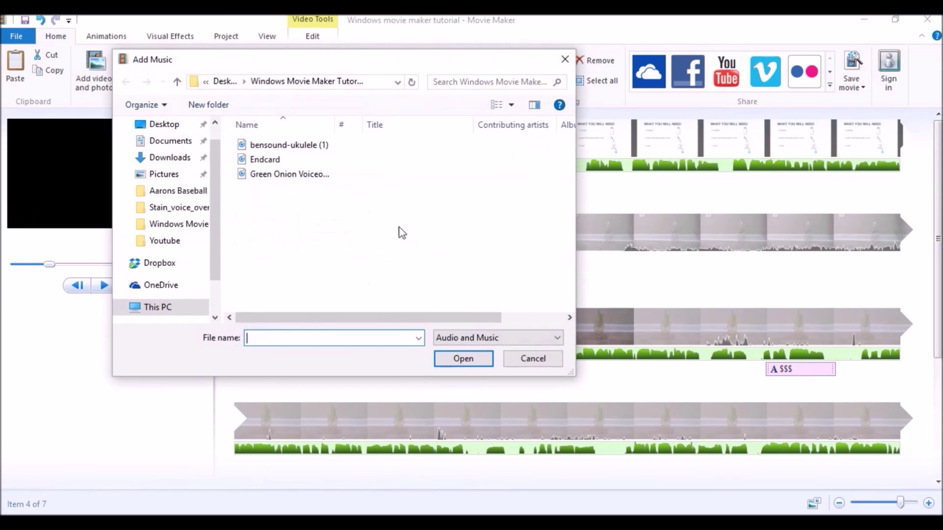
pyautogui.click(281, 147)
pyautogui.click(465, 359)
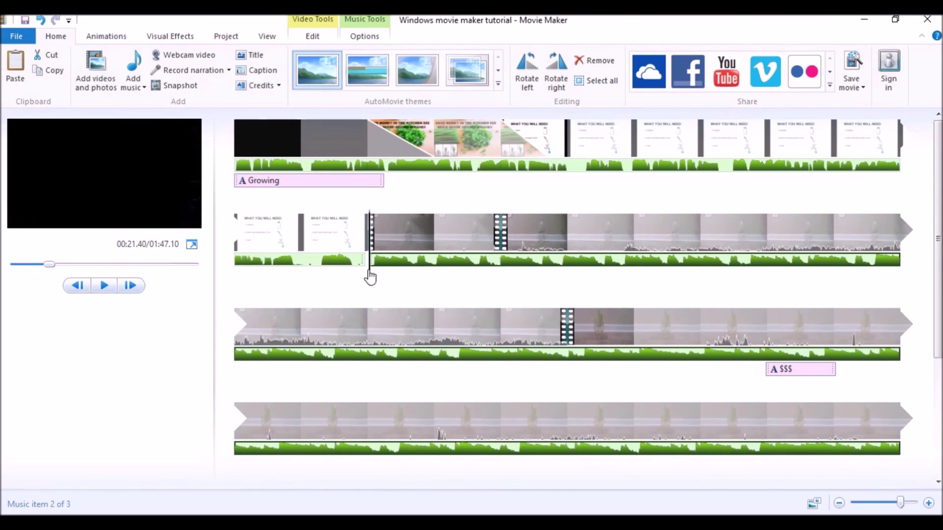
pyautogui.click(569, 339)
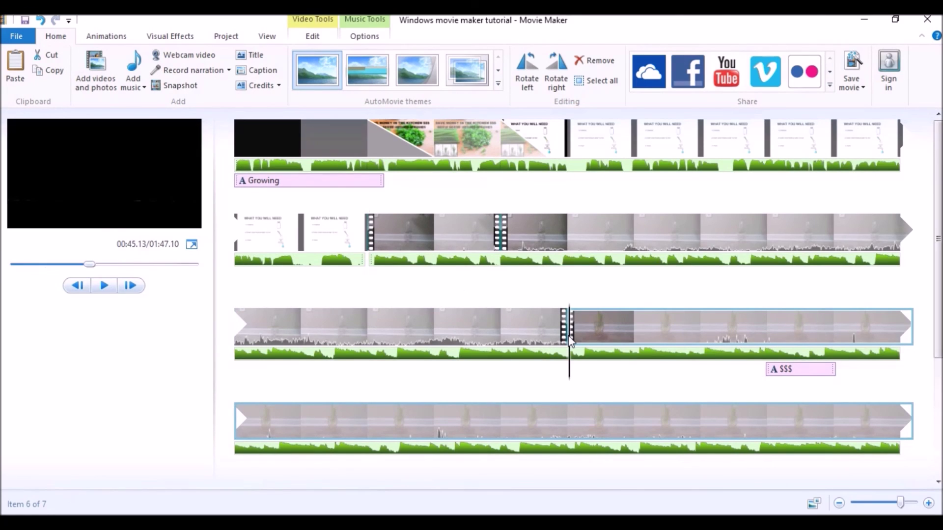
# Step: Play the project around the plant clip and stop at 00:46.80 as the cut point
pyautogui.click(346, 261)
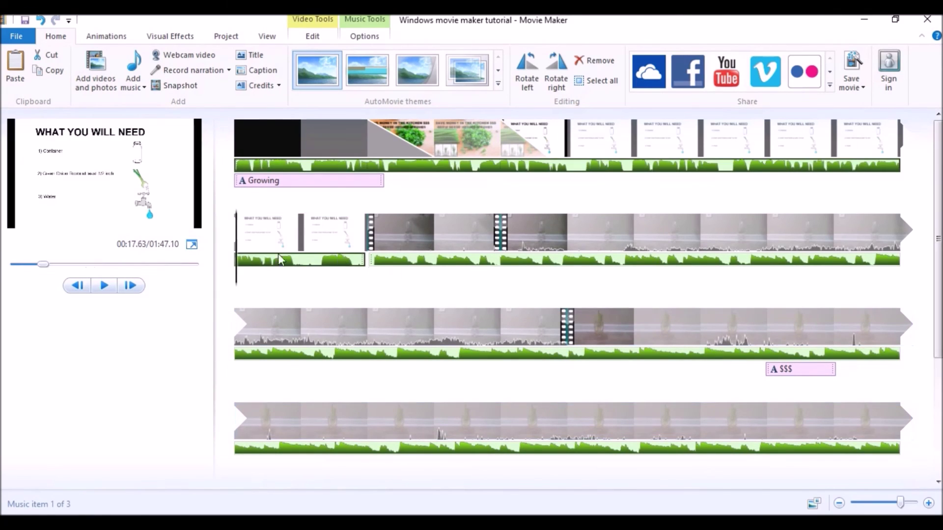
pyautogui.moveTo(280, 259); pyautogui.dragTo(346, 262)
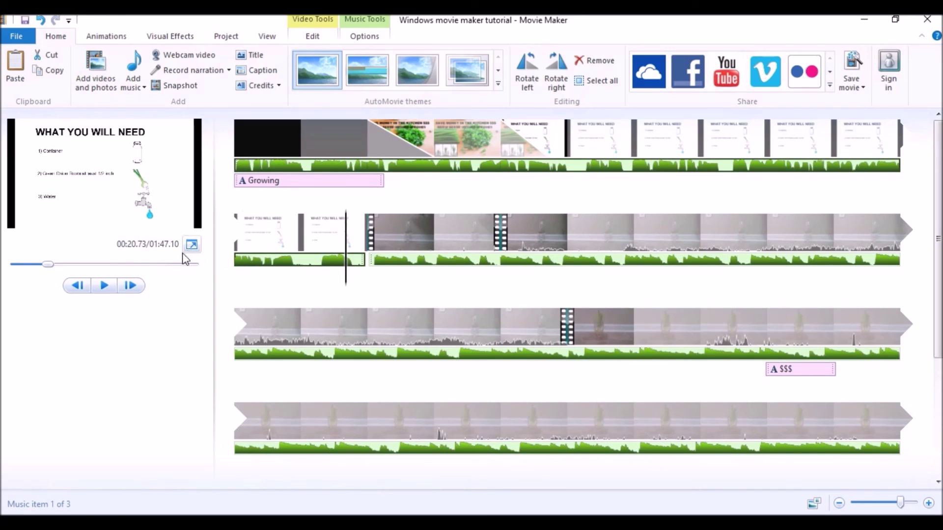
pyautogui.click(104, 285)
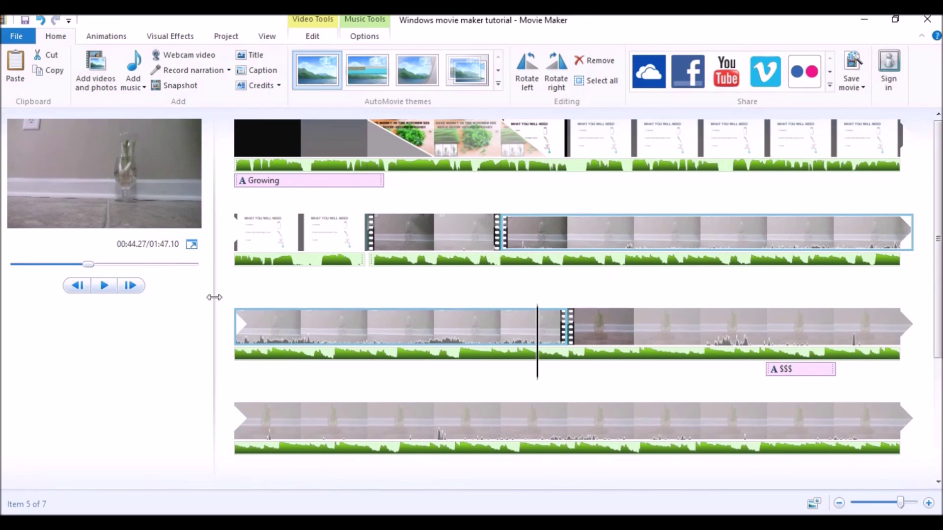
pyautogui.click(110, 288)
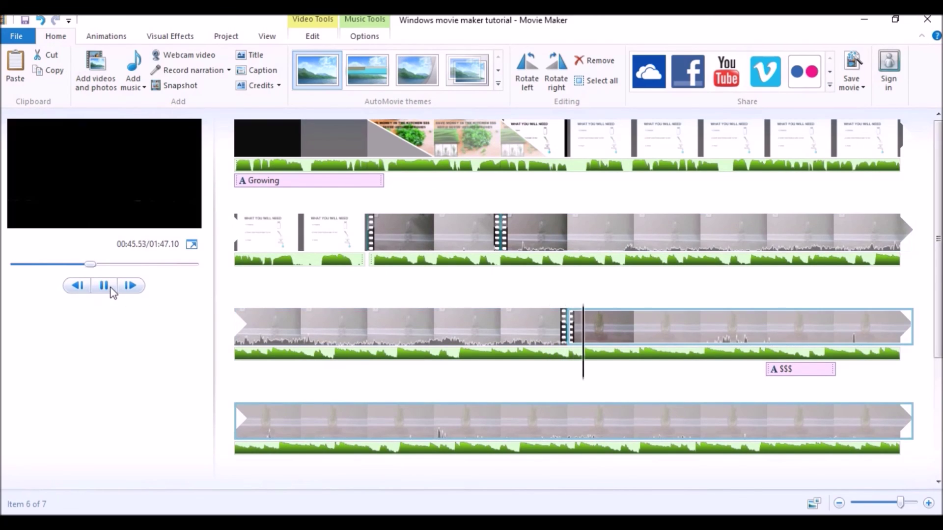
pyautogui.click(109, 288)
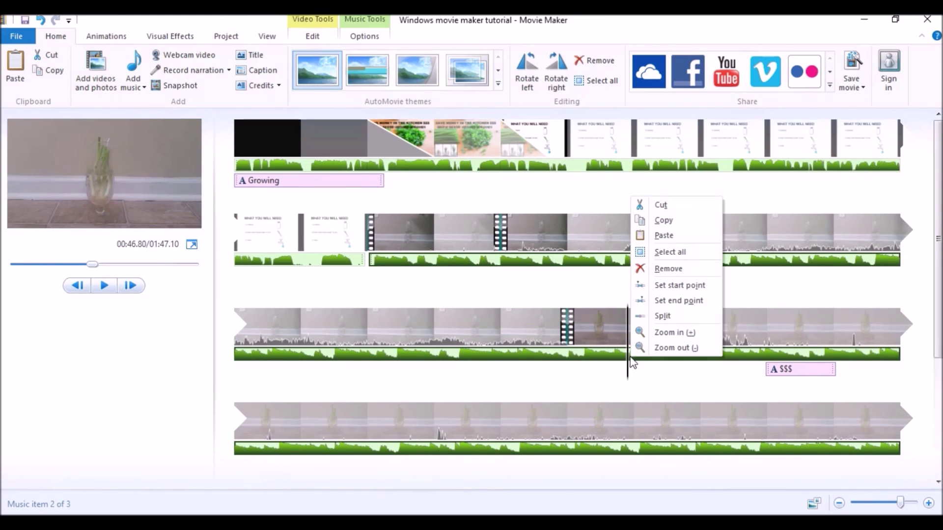
# Step: Split the ukulele music at 00:46.80 and remove the later piece
pyautogui.click(654, 316)
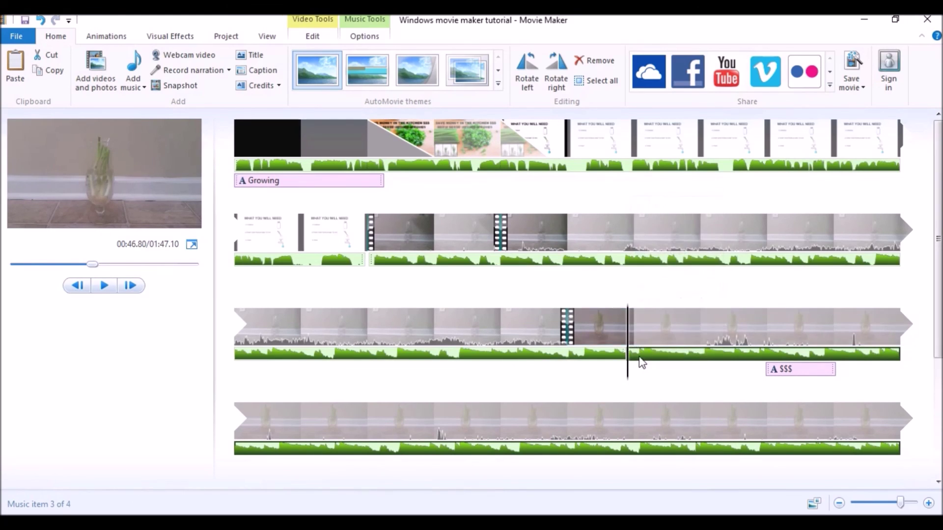
pyautogui.rightClick(641, 363)
pyautogui.click(674, 269)
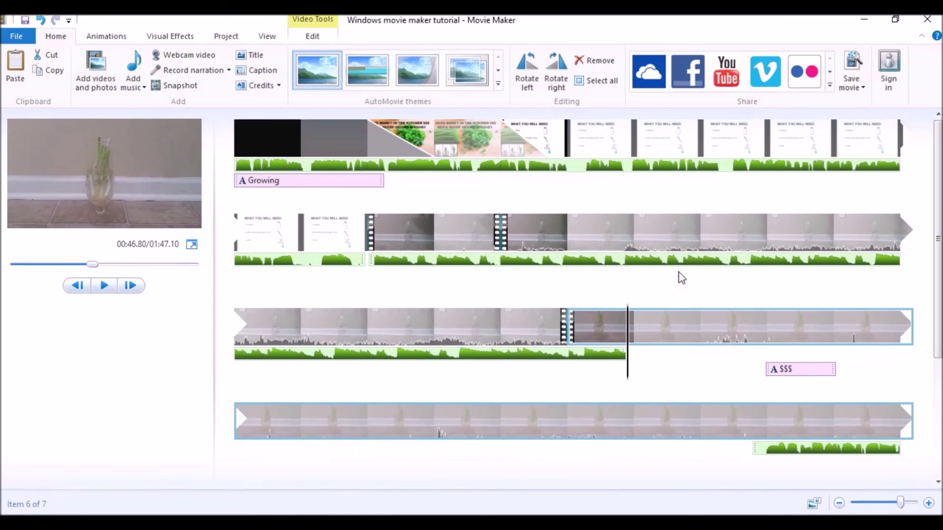
pyautogui.scroll(-2, 804, 439)
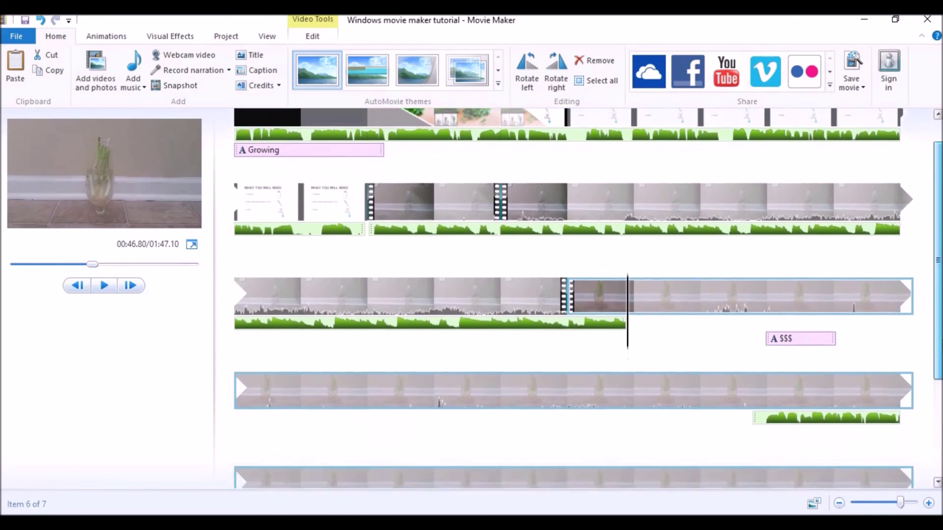